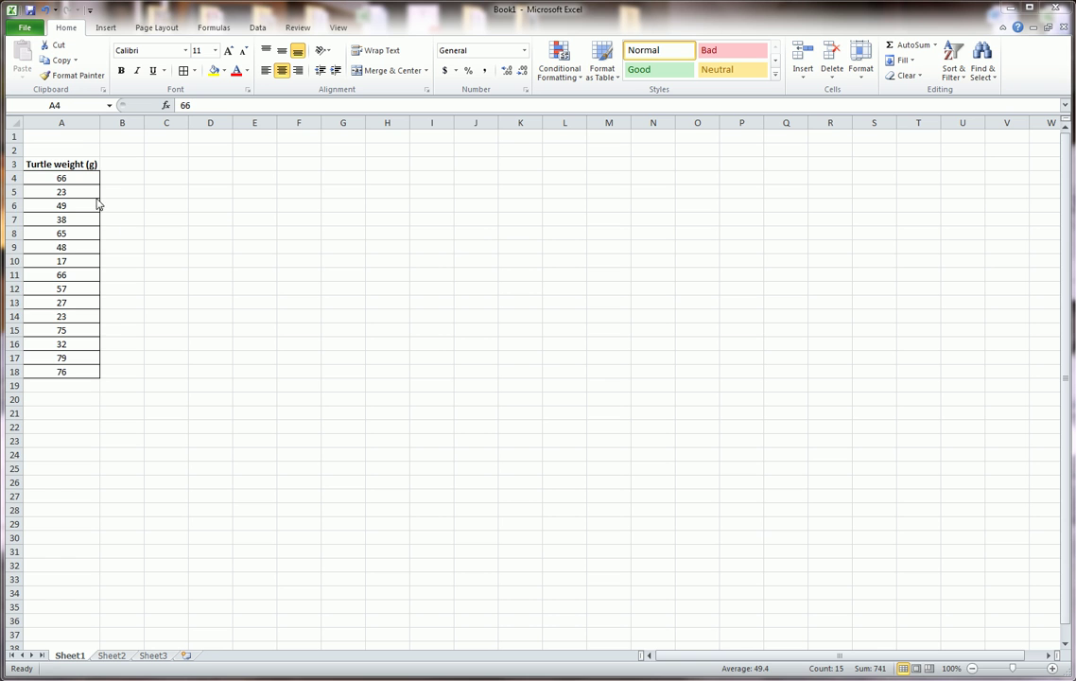
Look over the turtle weights in A4:A18 and choose D5 for the minimum
{"action": "left_click", "coordinate": [82, 175]}
{"action": "left_click", "coordinate": [84, 177]}
{"action": "left_click_drag", "start_coordinate": [166, 219], "coordinate": [60, 369]}
{"action": "left_click", "coordinate": [58, 161]}
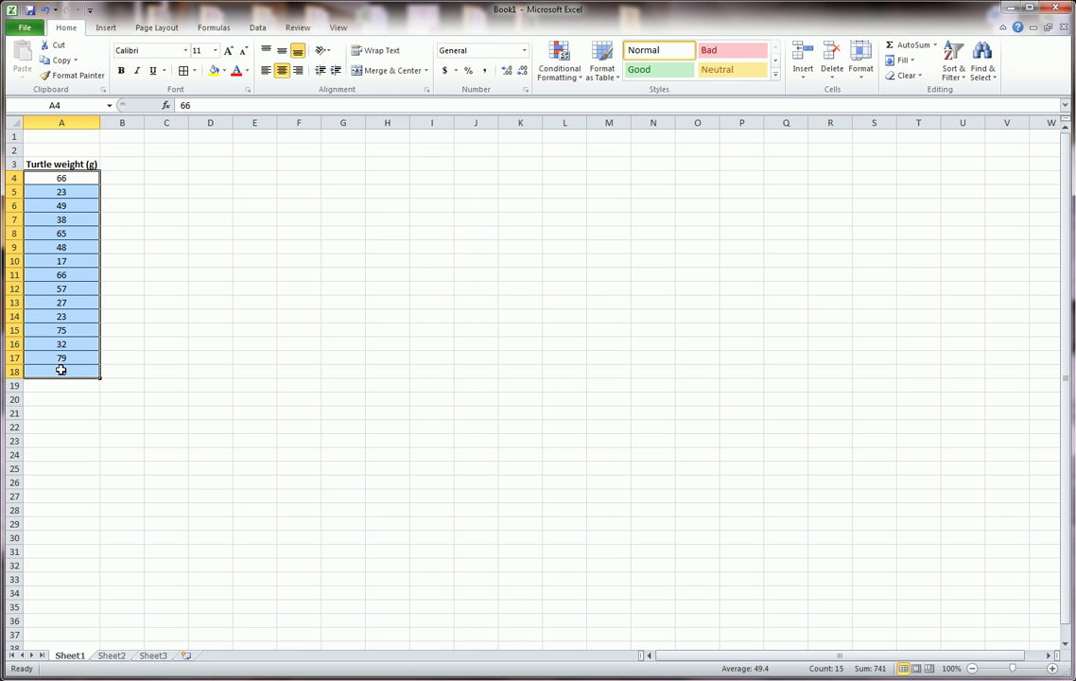
{"action": "left_click", "coordinate": [122, 231]}
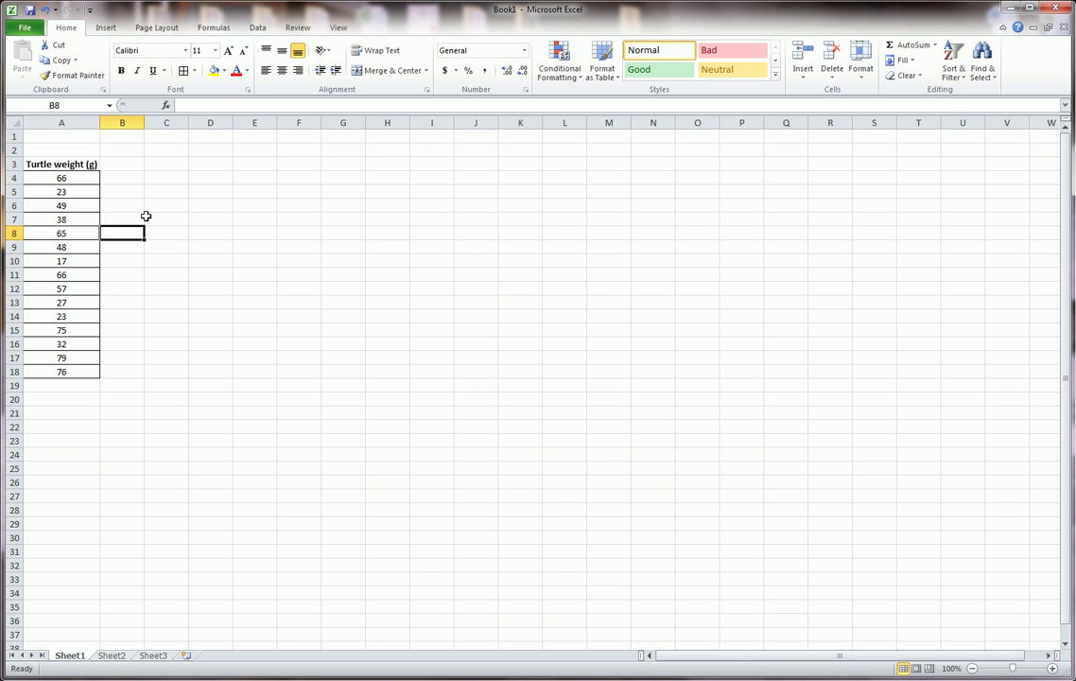
{"action": "left_click", "coordinate": [195, 178]}
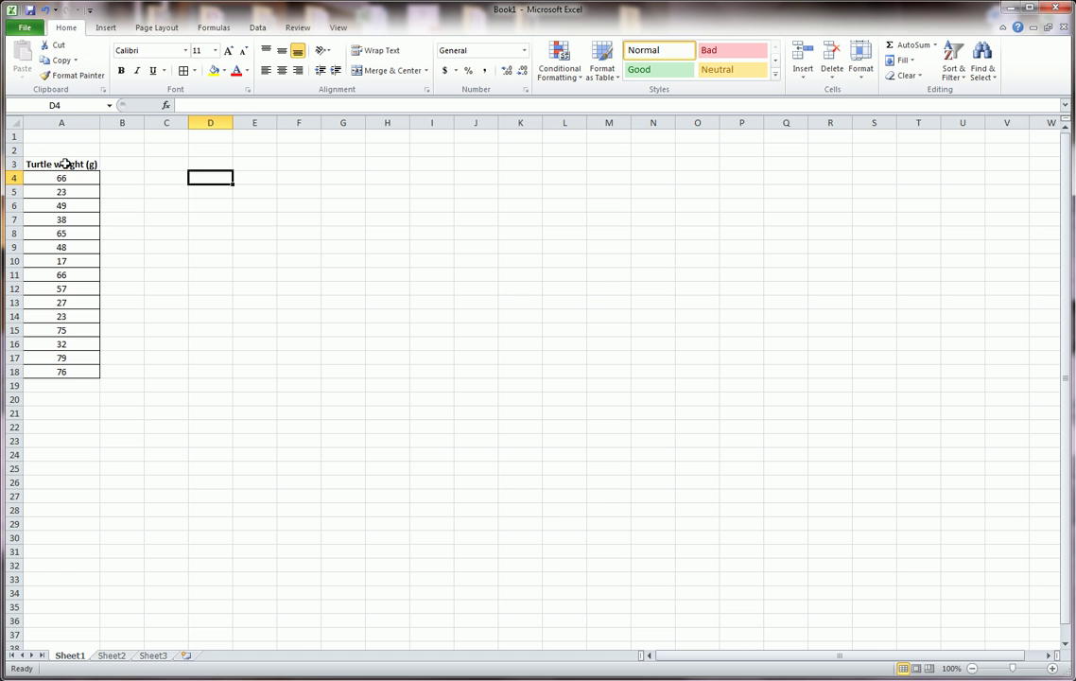
{"action": "left_click_drag", "start_coordinate": [64, 176], "coordinate": [87, 369]}
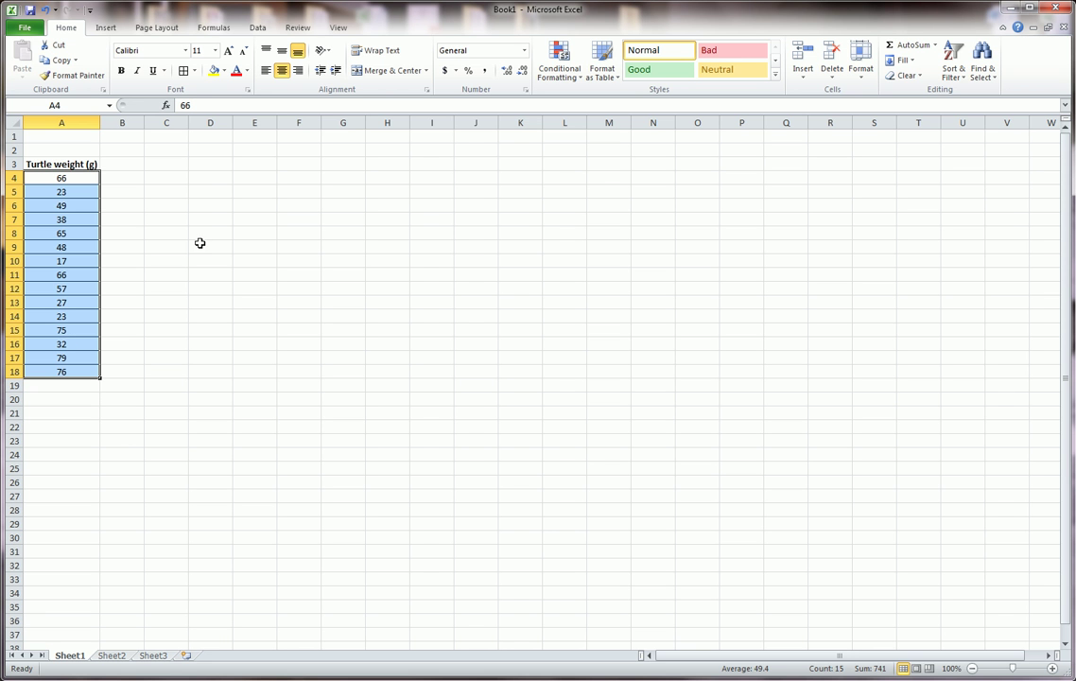
{"action": "left_click", "coordinate": [193, 194]}
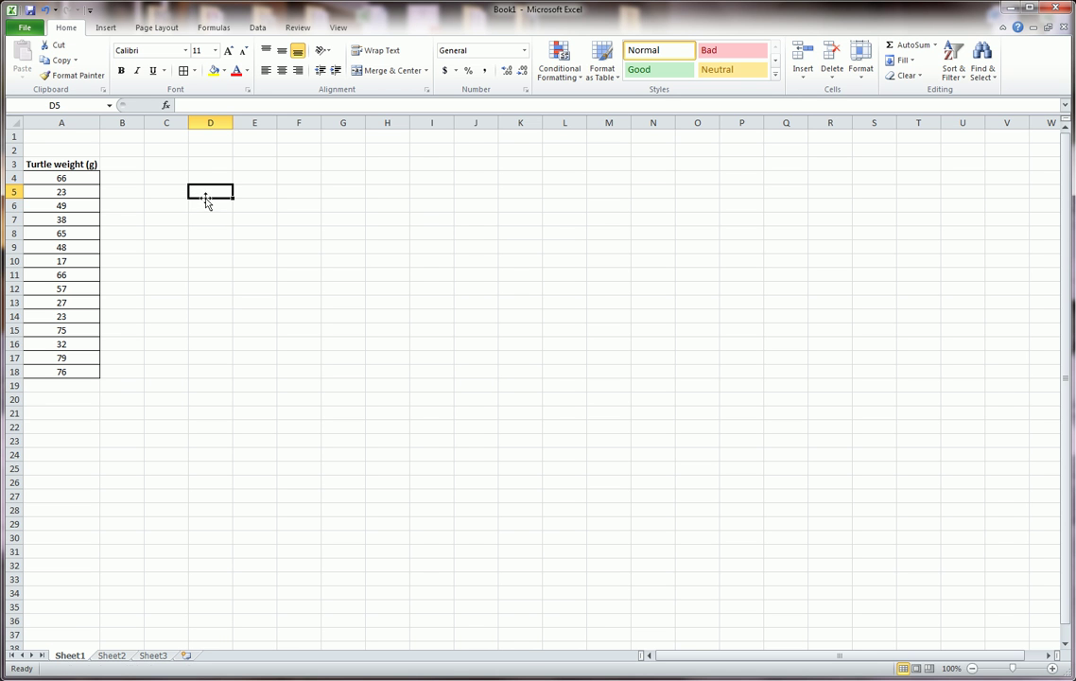
{"action": "key", "text": "Return"}
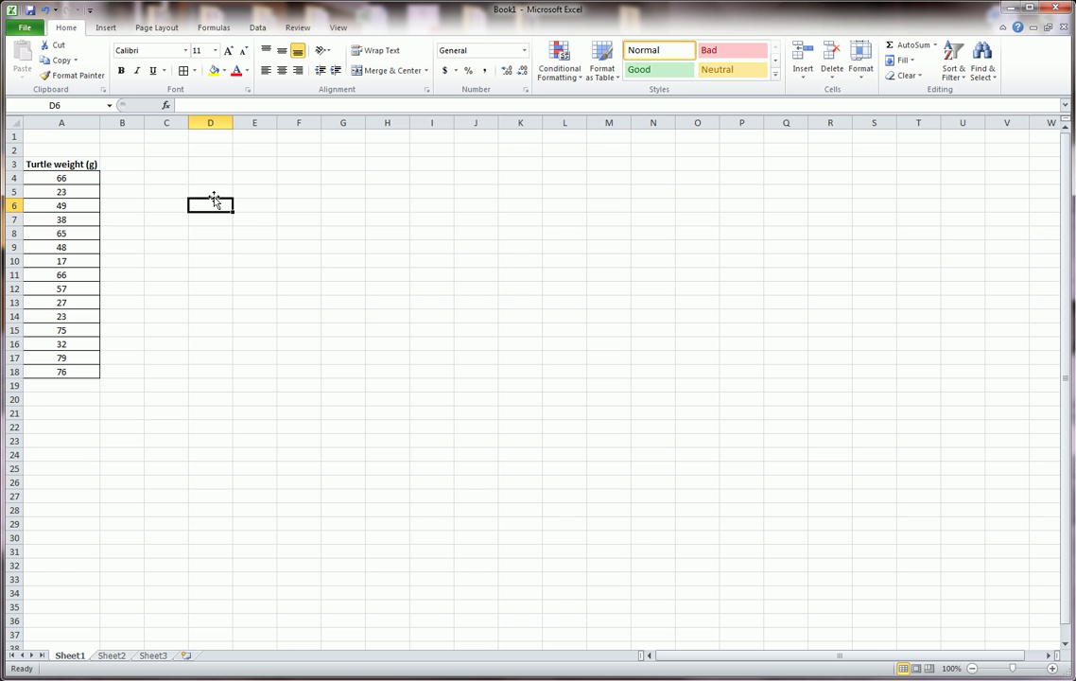
{"action": "left_click", "coordinate": [215, 190]}
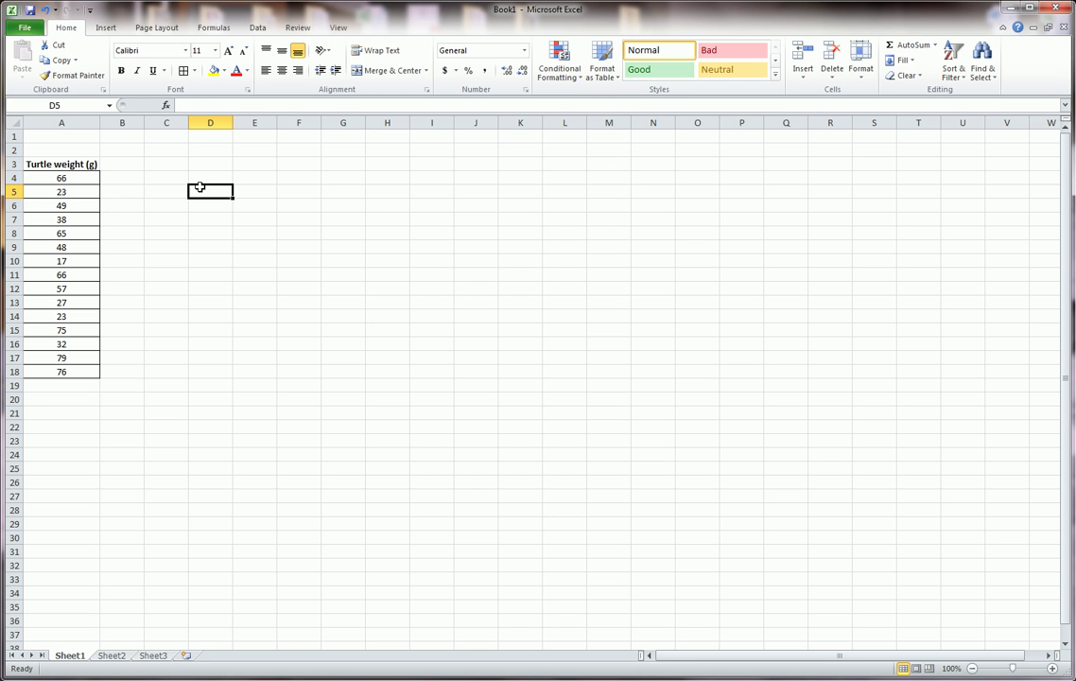
Enter =MIN(A4:A18) in D5, returning the minimum weight 17
{"action": "type", "text": "=min("}
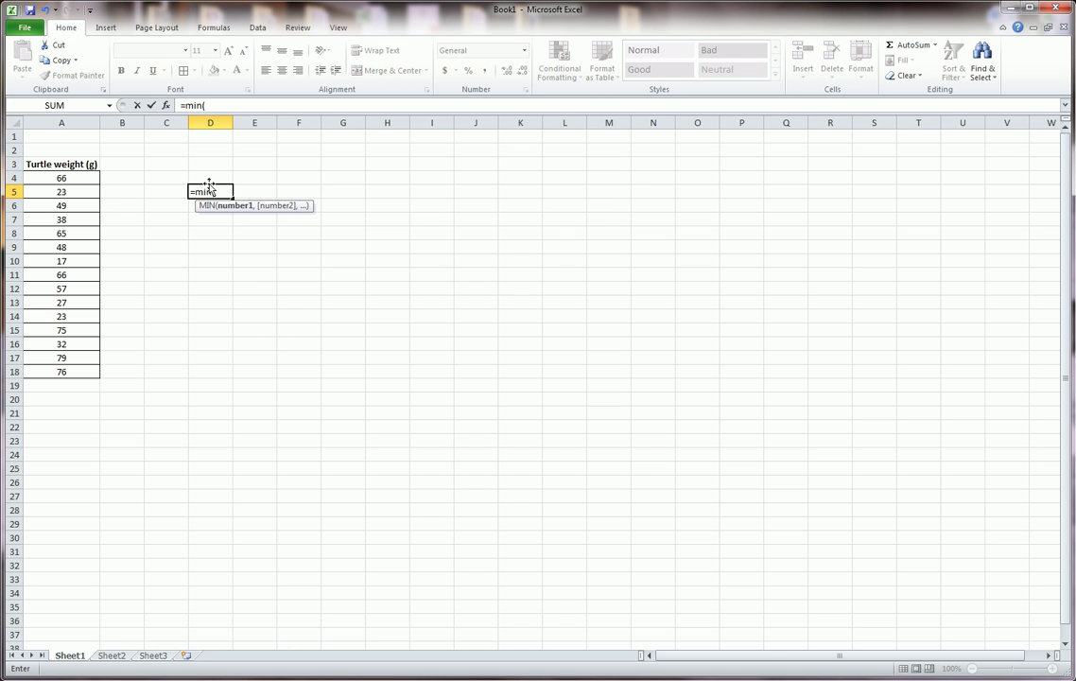
{"action": "left_click_drag", "start_coordinate": [62, 177], "coordinate": [64, 362]}
{"action": "key", "text": "Return"}
Enter =MAX(A4:A18) in D6, returning the maximum weight 79
{"action": "type", "text": "=max("}
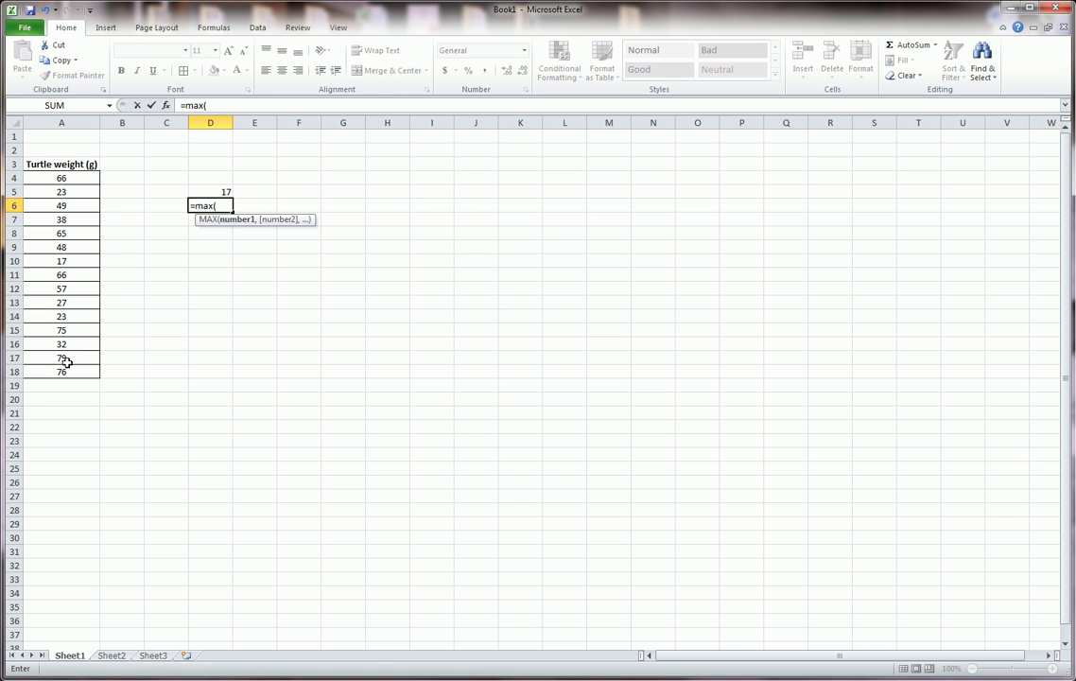
{"action": "left_click_drag", "start_coordinate": [66, 178], "coordinate": [66, 365]}
{"action": "key", "text": "Return"}
{"action": "left_click_drag", "start_coordinate": [227, 191], "coordinate": [223, 204]}
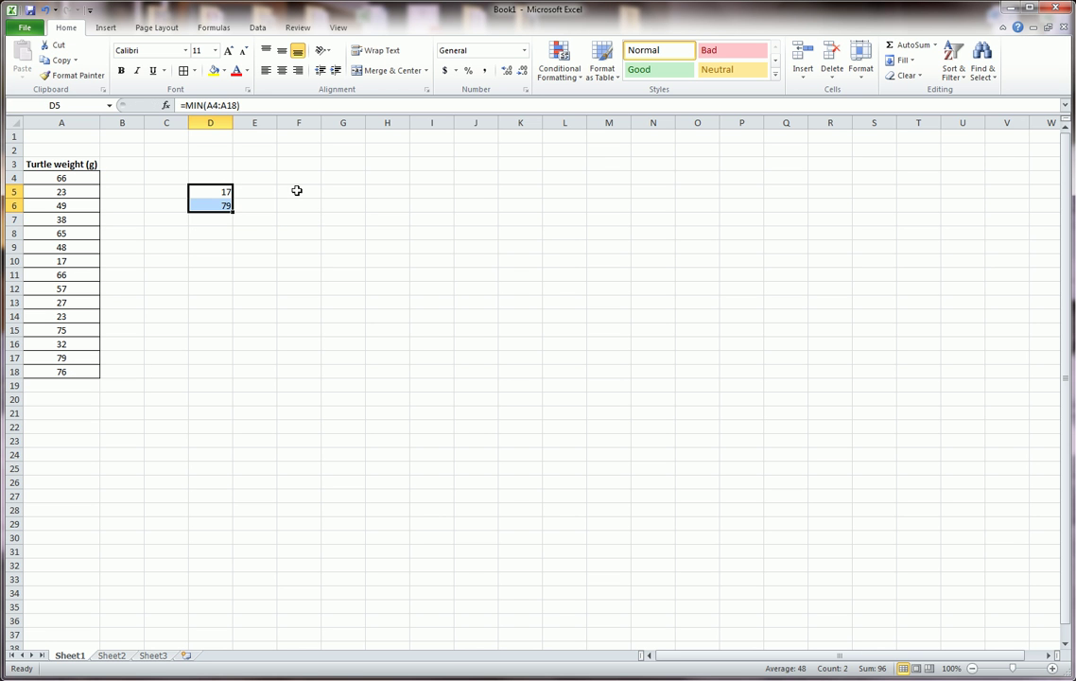
{"action": "left_click", "coordinate": [298, 191]}
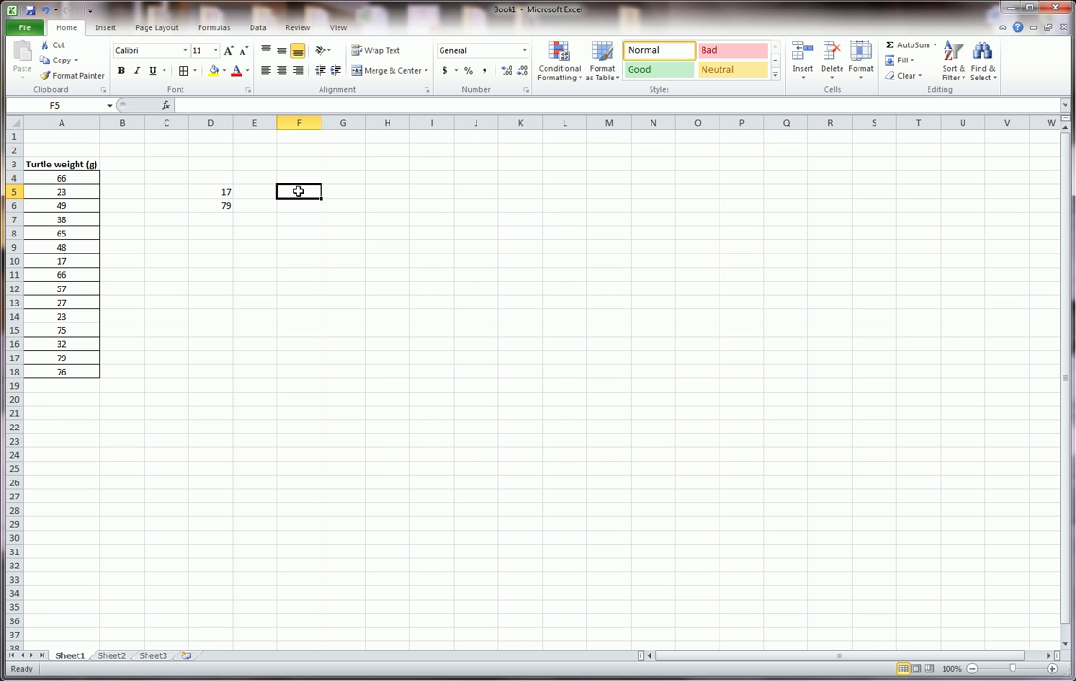
Format F5:F17 as Text after the label 10-20 was turned into a date
{"action": "type", "text": "10"}
{"action": "type", "text": "-oct"}
{"action": "key", "text": "Return"}
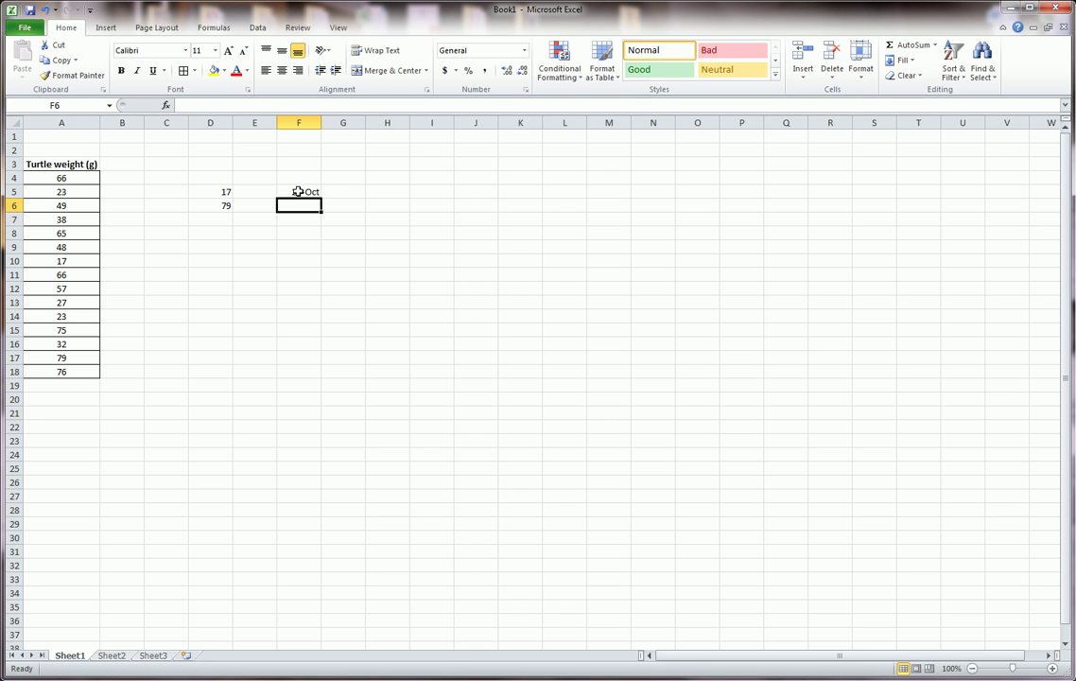
{"action": "left_click", "coordinate": [298, 192]}
{"action": "left_click_drag", "start_coordinate": [295, 189], "coordinate": [283, 358]}
{"action": "left_click", "coordinate": [467, 50]}
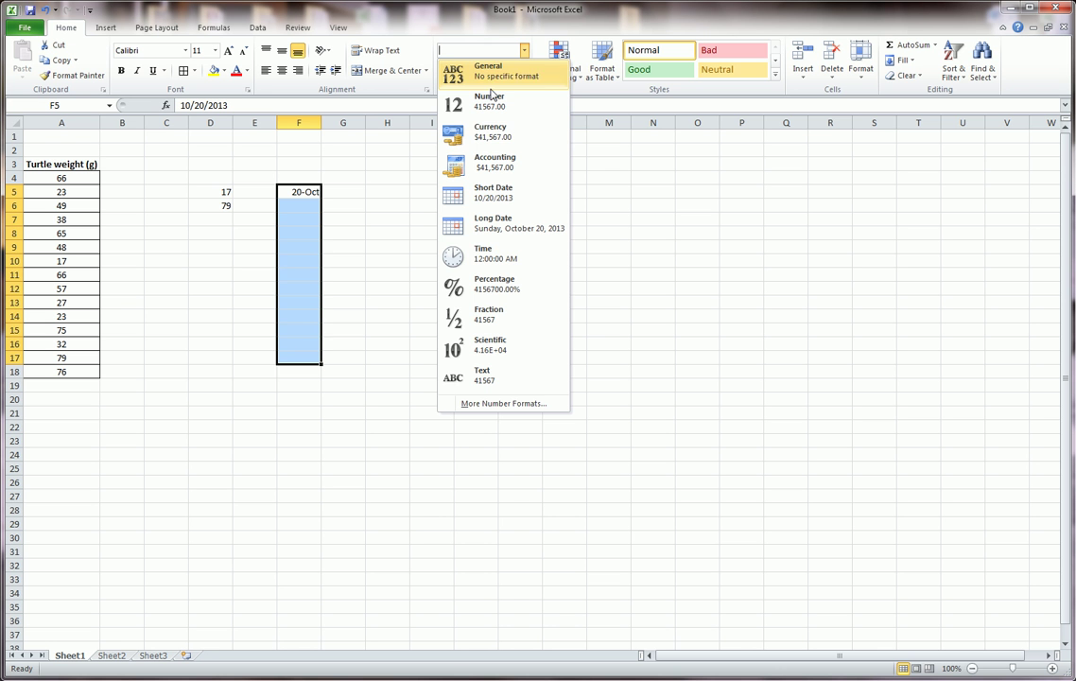
{"action": "left_click", "coordinate": [512, 374]}
Enter trial class labels 10-20, 20-30 and 30-40 in F5:F7
{"action": "left_click", "coordinate": [307, 192]}
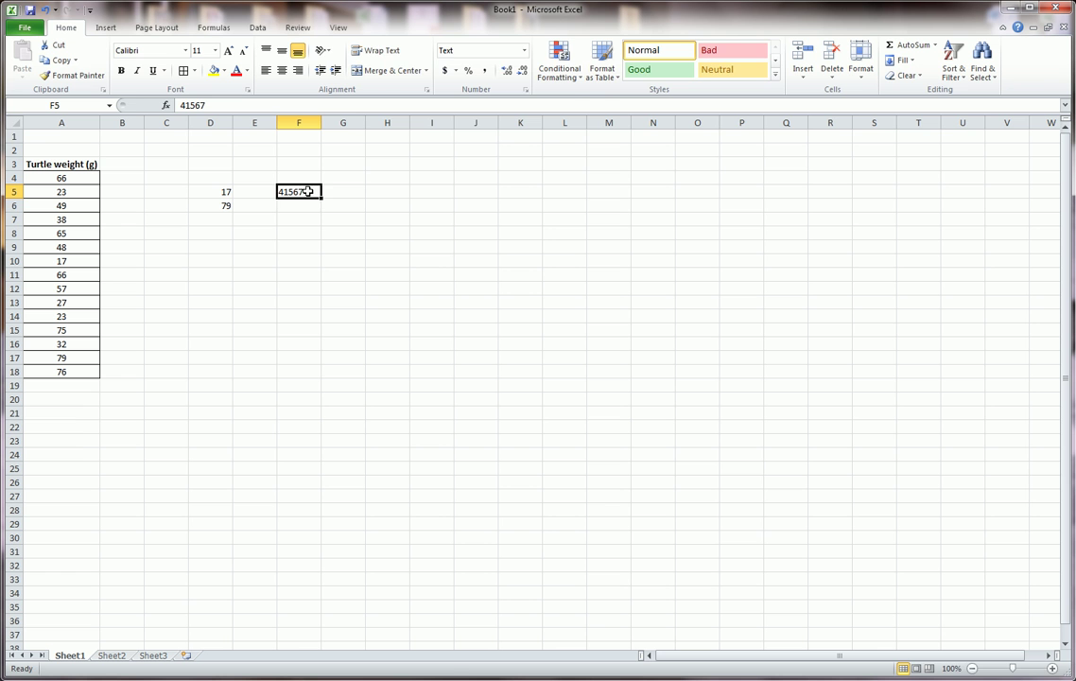
{"action": "double_click", "coordinate": [308, 192]}
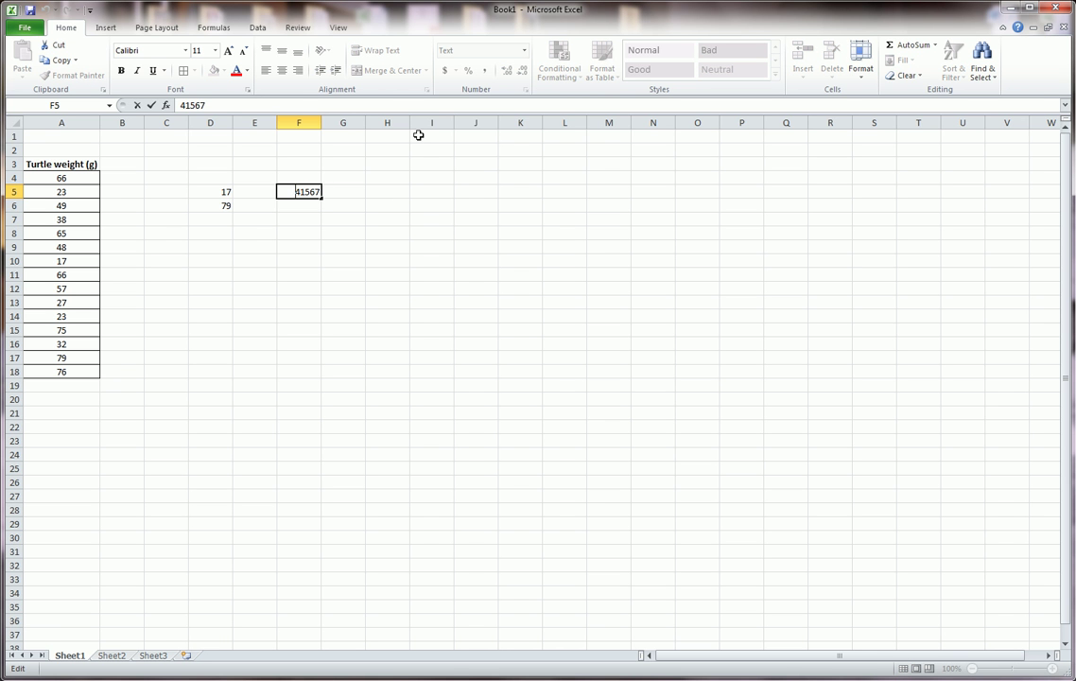
{"action": "type", "text": "10-20"}
{"action": "key", "text": "Delete"}
{"action": "key", "text": "Delete"}
{"action": "key", "text": "Delete"}
{"action": "key", "text": "Delete"}
{"action": "key", "text": "Delete"}
{"action": "key", "text": "Return"}
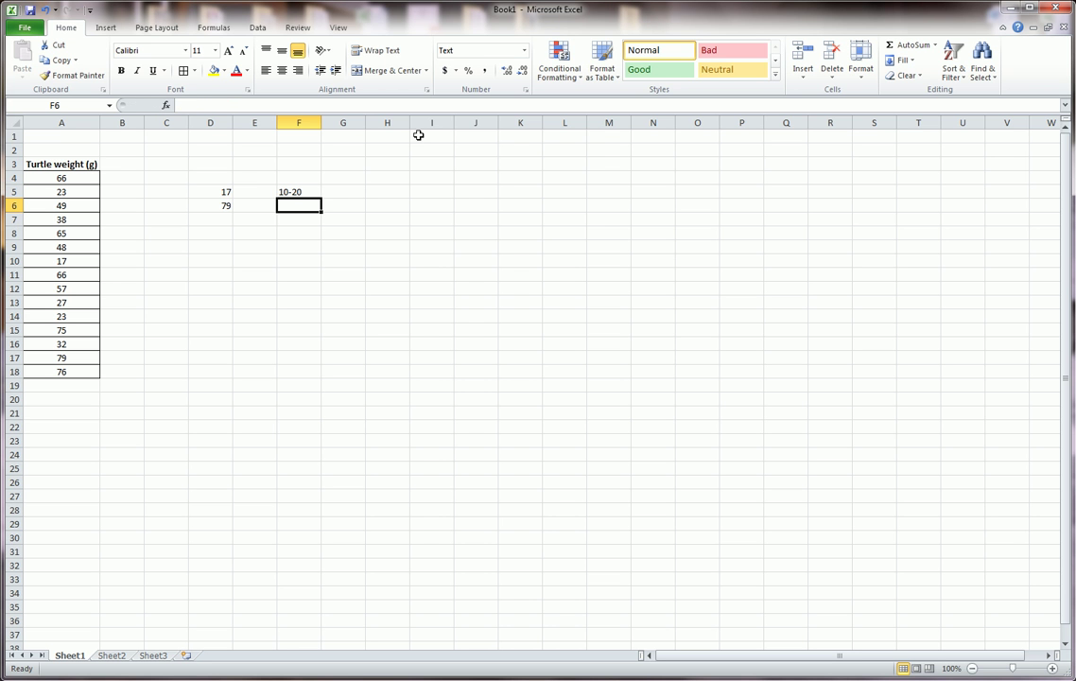
{"action": "type", "text": "20"}
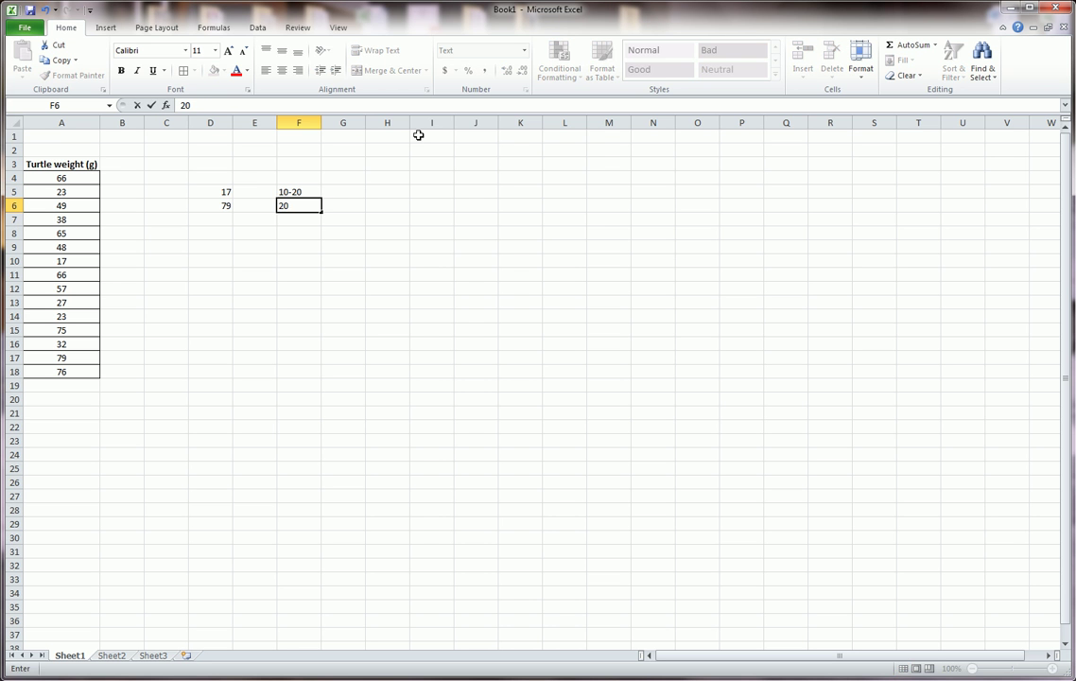
{"action": "type", "text": "-30"}
{"action": "key", "text": "Return"}
{"action": "type", "text": "30-40"}
{"action": "key", "text": "Return"}
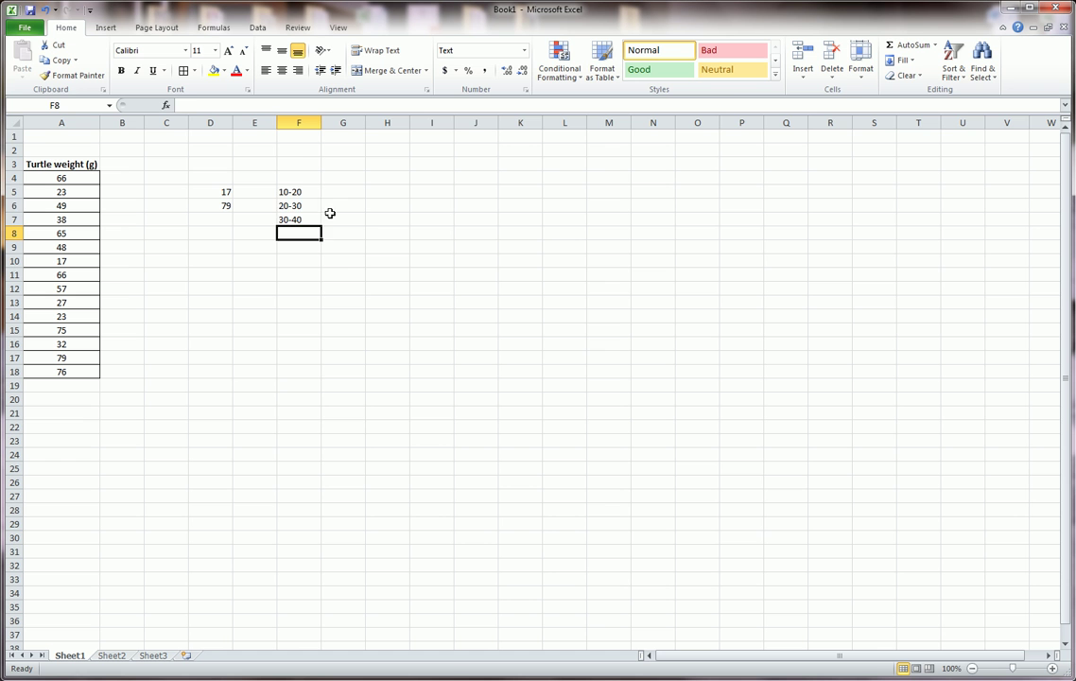
Clear the three trial class labels from F5:F7
{"action": "left_click_drag", "start_coordinate": [315, 190], "coordinate": [303, 279]}
{"action": "left_click", "coordinate": [312, 218]}
{"action": "left_click", "coordinate": [222, 205]}
{"action": "left_click_drag", "start_coordinate": [293, 190], "coordinate": [304, 275]}
{"action": "left_click", "coordinate": [301, 193]}
{"action": "left_click_drag", "start_coordinate": [301, 193], "coordinate": [303, 218]}
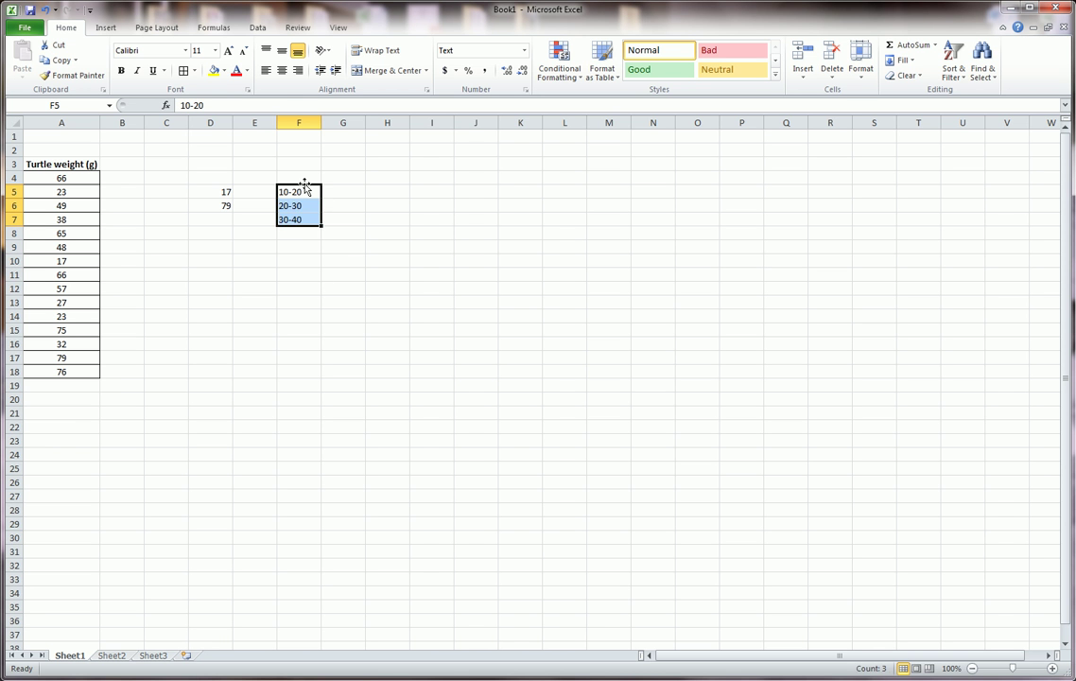
{"action": "key", "text": "Delete"}
Enter the first class 10 - 30 in F5, correcting the mistyped 1030
{"action": "left_click", "coordinate": [305, 187]}
{"action": "type", "text": "1030"}
{"action": "key", "text": "Return"}
{"action": "left_click", "coordinate": [304, 187]}
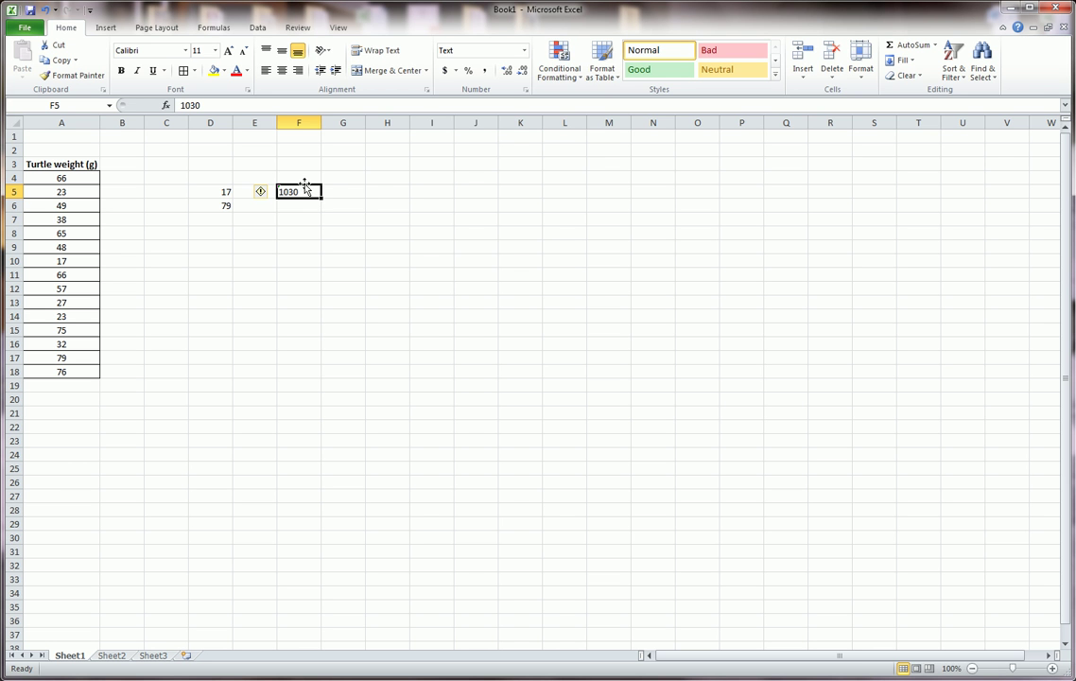
{"action": "double_click", "coordinate": [304, 187]}
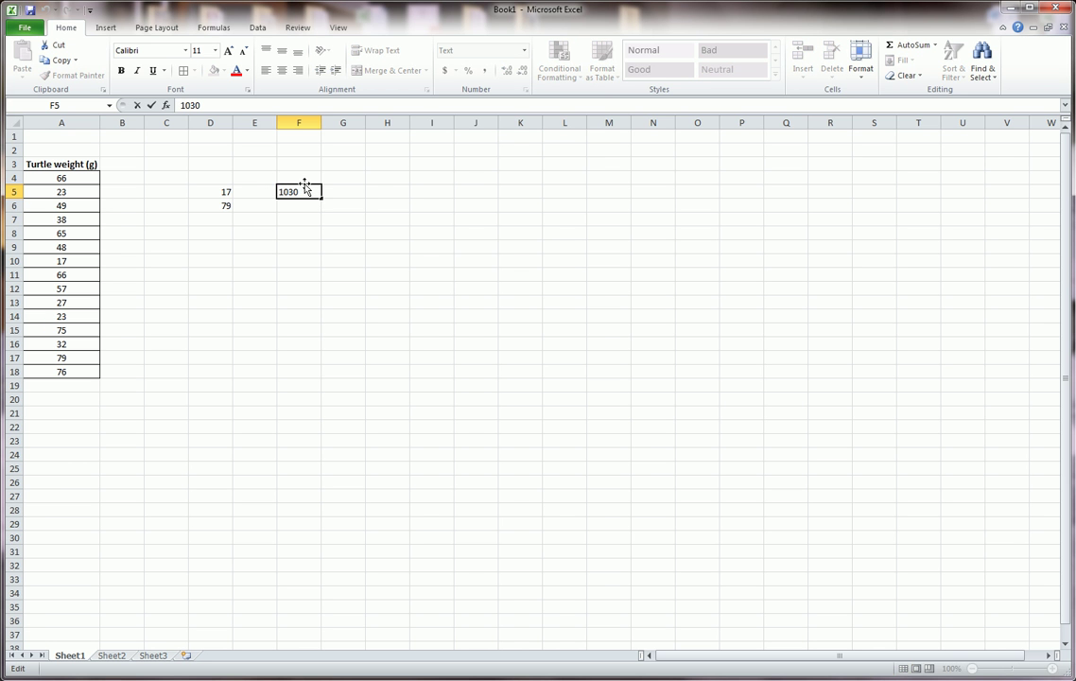
{"action": "type", "text": "-"}
{"action": "key", "text": "Return"}
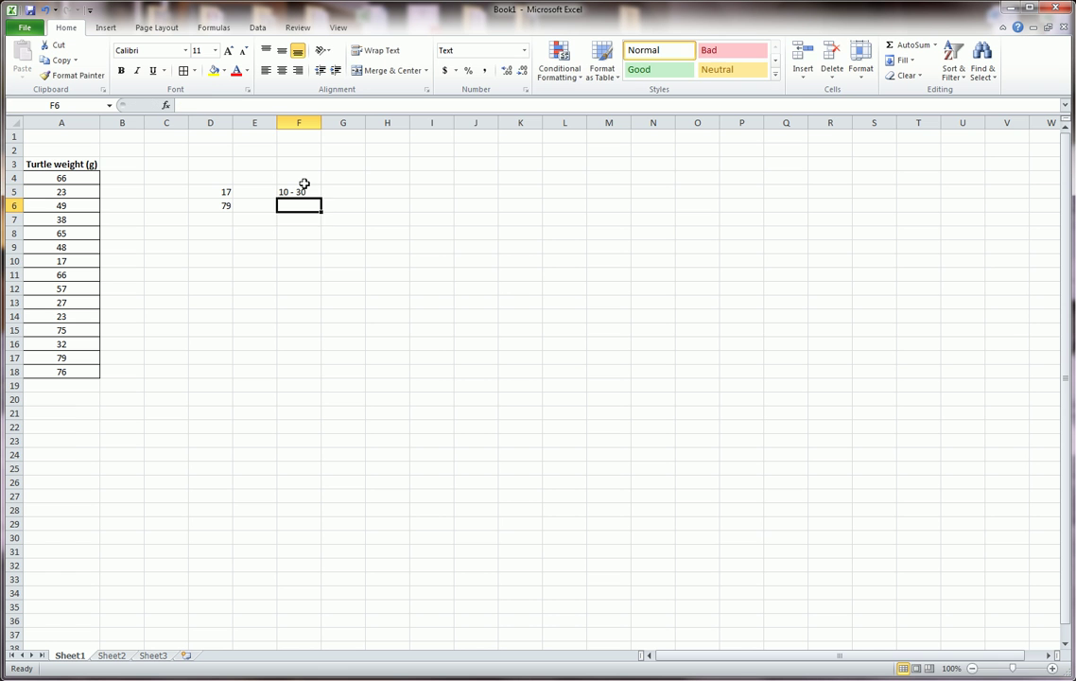
Add the classes 30 - 50, 50 - 70 and 70 - 90 in F6:F8
{"action": "type", "text": "30"}
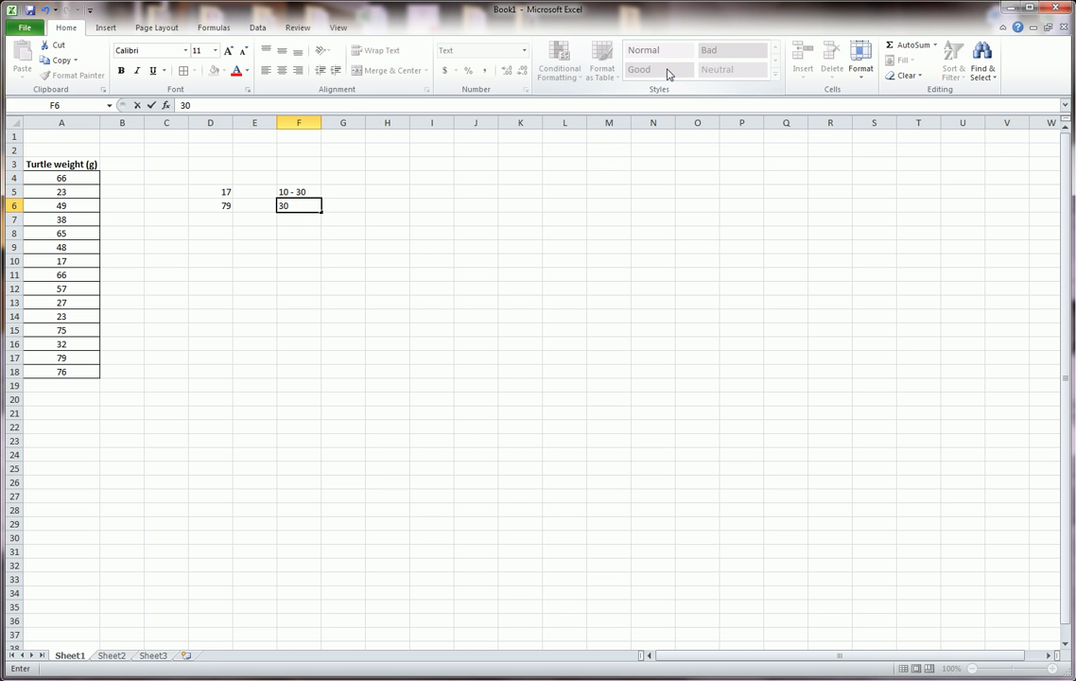
{"action": "type", "text": " - 50"}
{"action": "key", "text": "Return"}
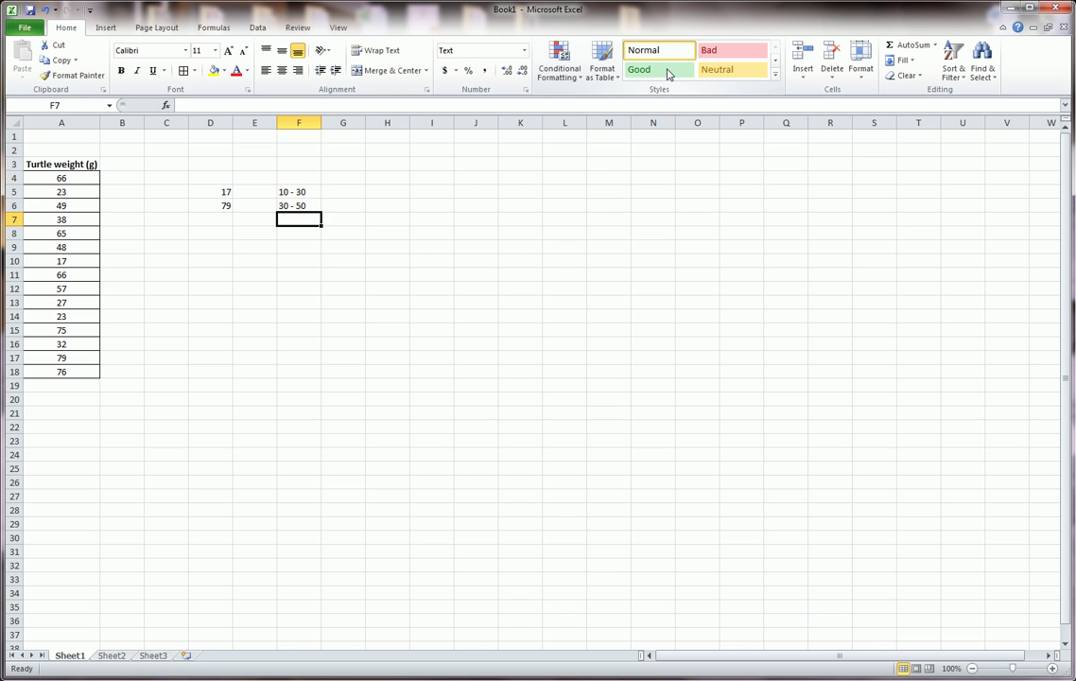
{"action": "type", "text": "50 - 70"}
{"action": "key", "text": "Return"}
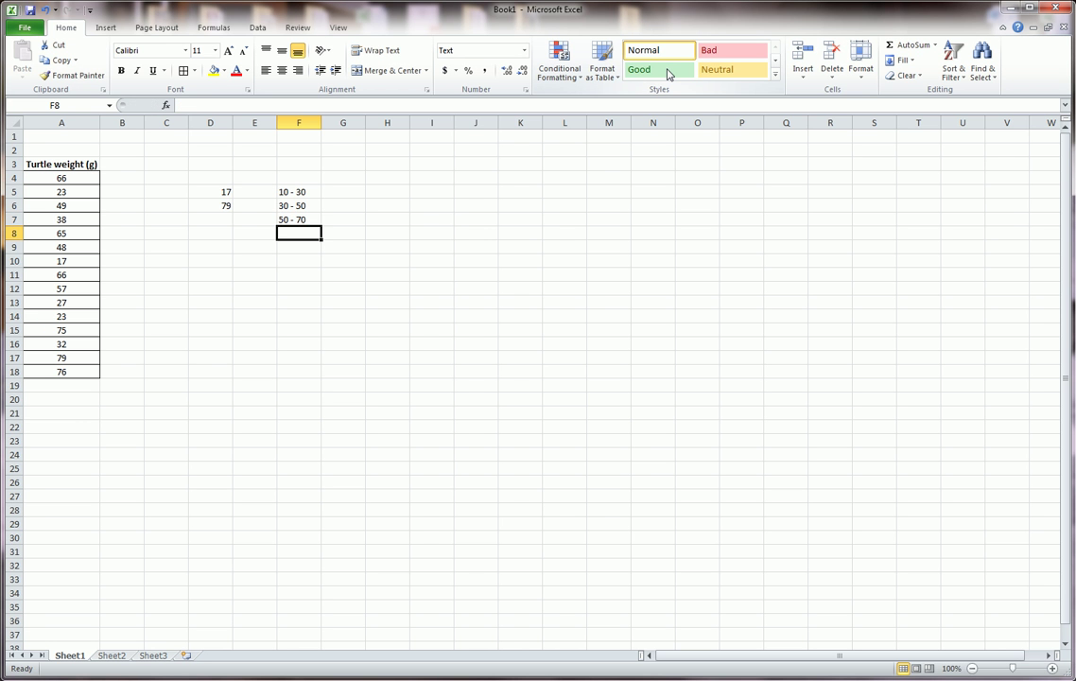
{"action": "type", "text": "70"}
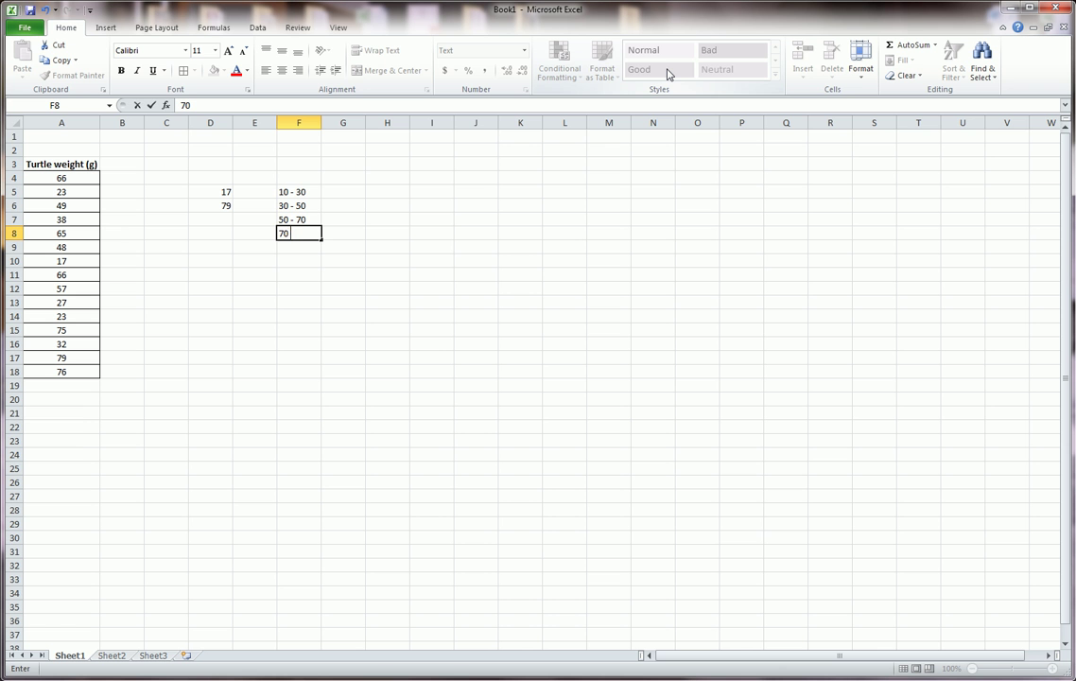
{"action": "type", "text": " - 90"}
{"action": "key", "text": "Return"}
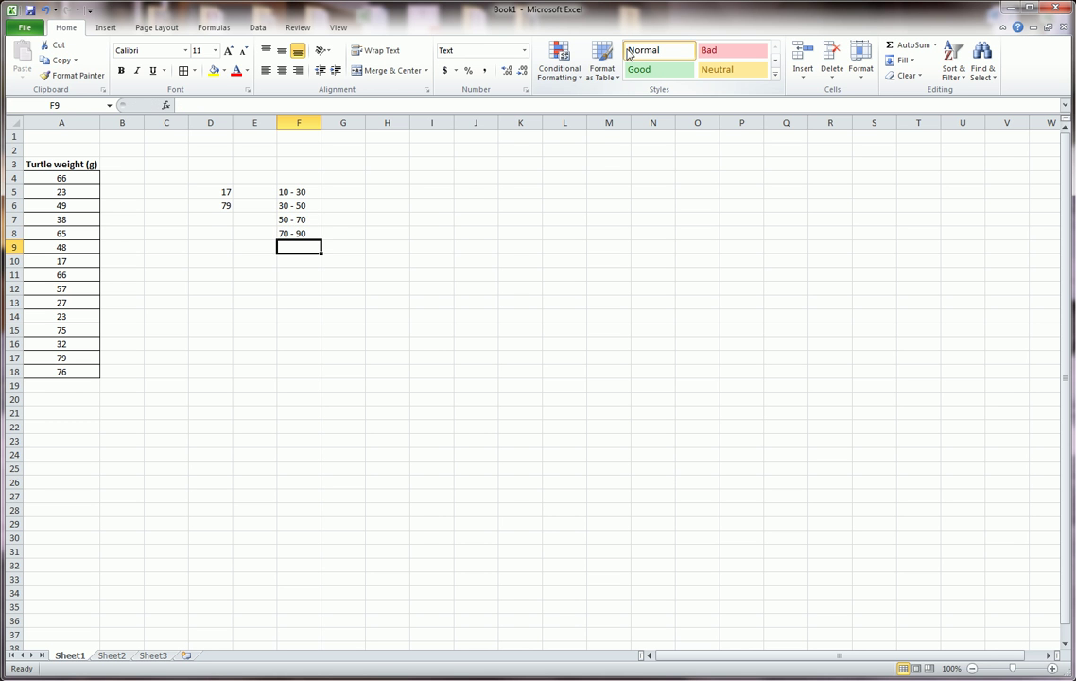
Check the four classes against the minimum, maximum and turtle weights
{"action": "left_click_drag", "start_coordinate": [284, 192], "coordinate": [293, 235]}
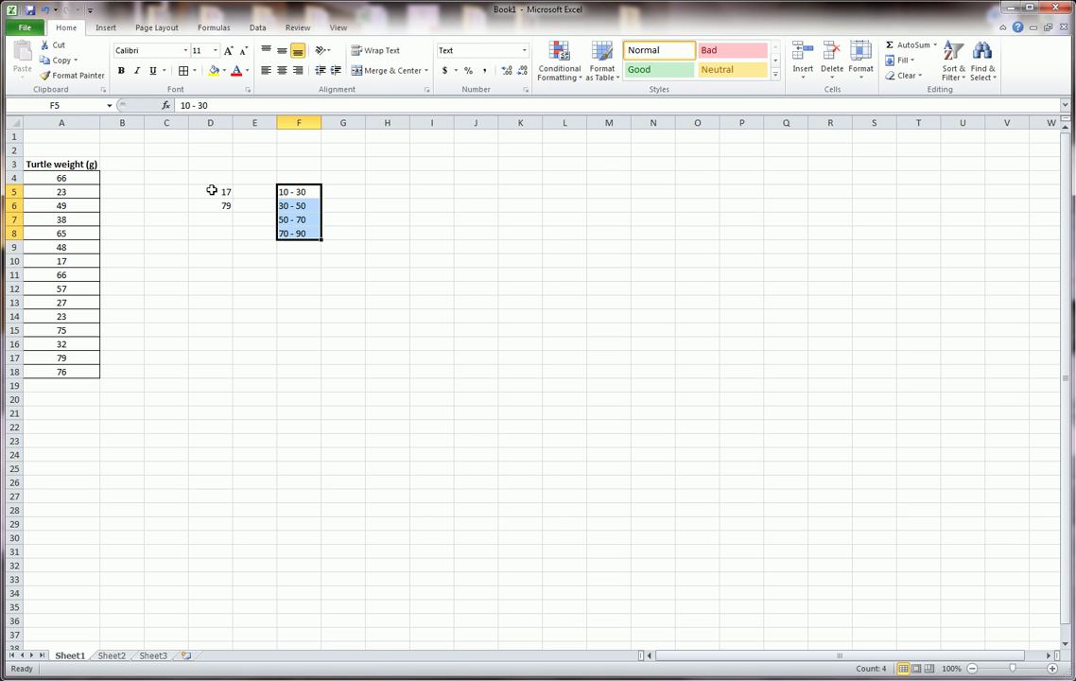
{"action": "left_click", "coordinate": [222, 193]}
{"action": "left_click_drag", "start_coordinate": [224, 197], "coordinate": [226, 204]}
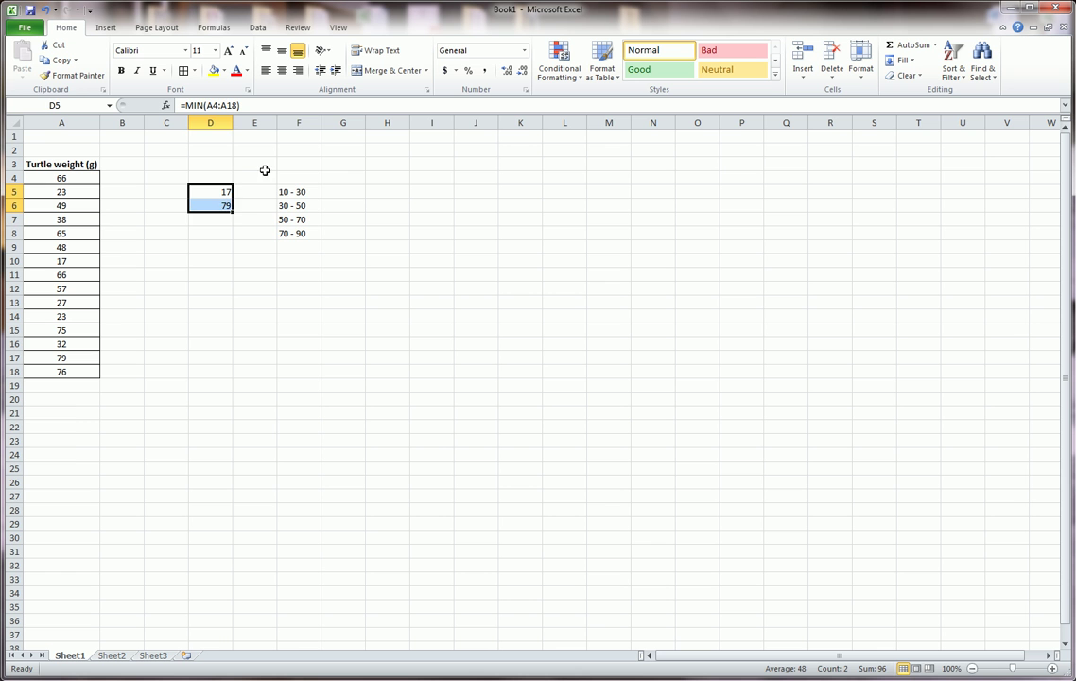
{"action": "left_click", "coordinate": [295, 183]}
{"action": "left_click_drag", "start_coordinate": [71, 179], "coordinate": [82, 374]}
{"action": "left_click", "coordinate": [433, 319]}
Put the heading 'classes' in F4
{"action": "left_click", "coordinate": [350, 193]}
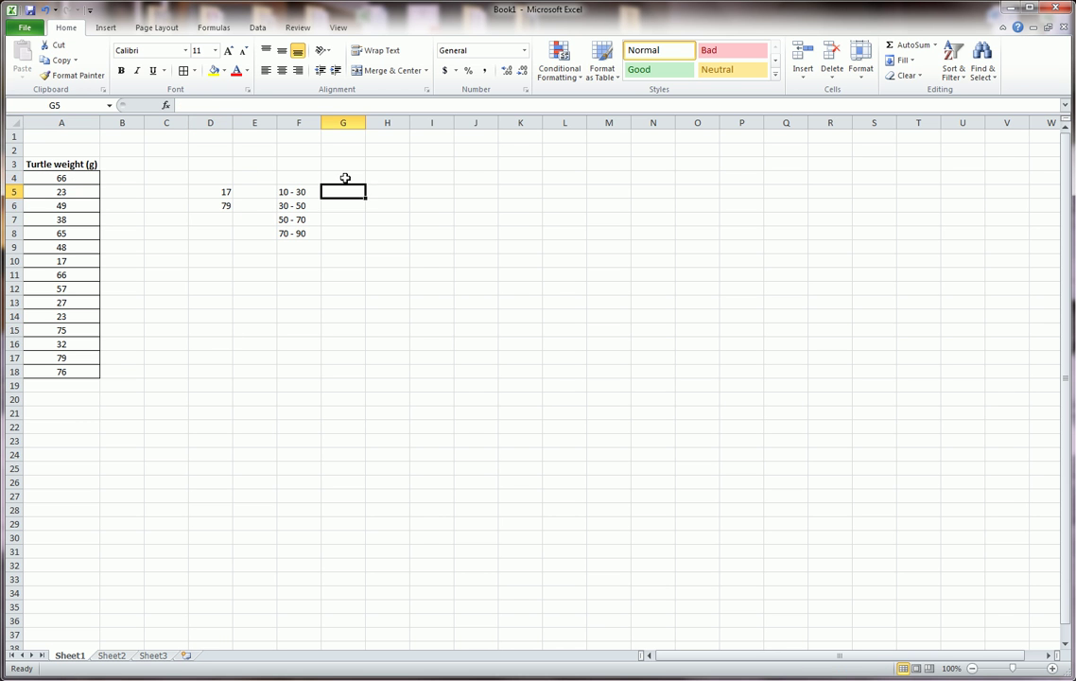
{"action": "left_click", "coordinate": [293, 179]}
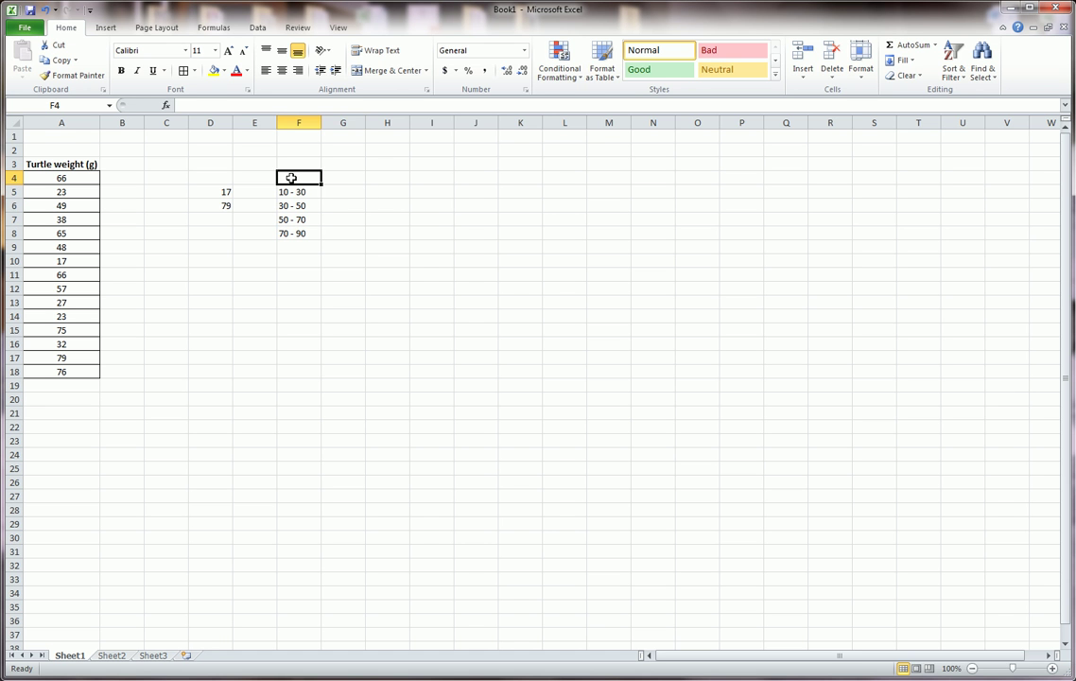
{"action": "type", "text": "classes"}
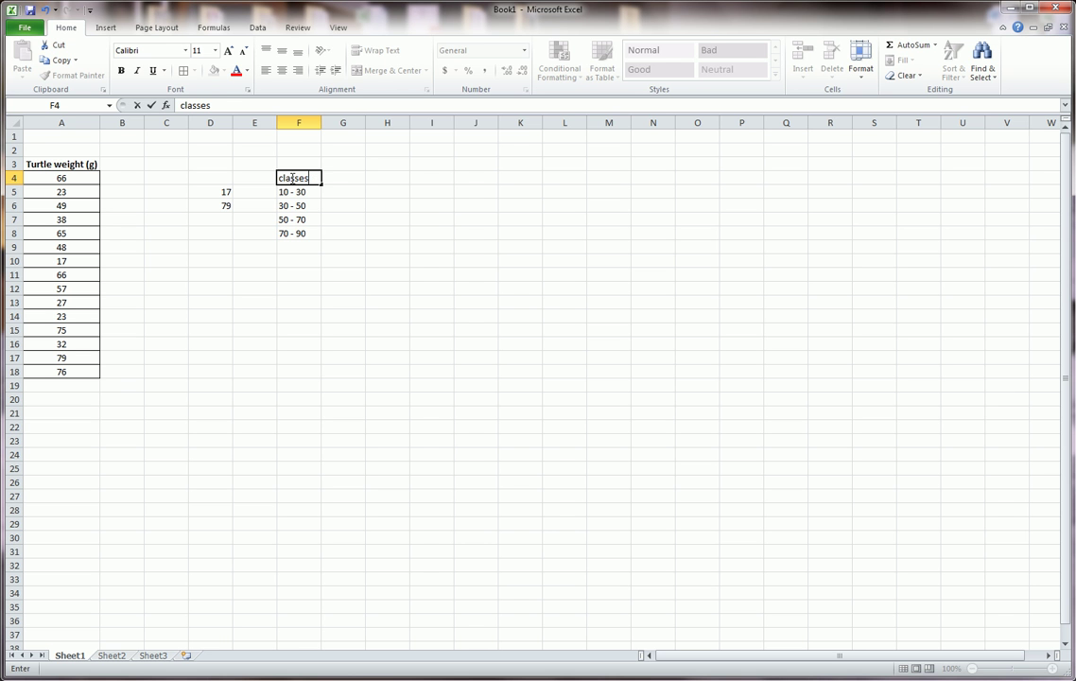
{"action": "key", "text": "Up"}
Add the alternative labels intervals in F3, bins in F2 and categories in F1
{"action": "type", "text": "intervals"}
{"action": "key", "text": "Return"}
{"action": "key", "text": "Up"}
{"action": "key", "text": "Up"}
{"action": "type", "text": "bins"}
{"action": "key", "text": "Up"}
{"action": "type", "text": "categories"}
{"action": "left_click", "coordinate": [305, 165]}
Compare the class ranges F5:F8 with the alternative labels F2:F4
{"action": "left_click", "coordinate": [304, 178]}
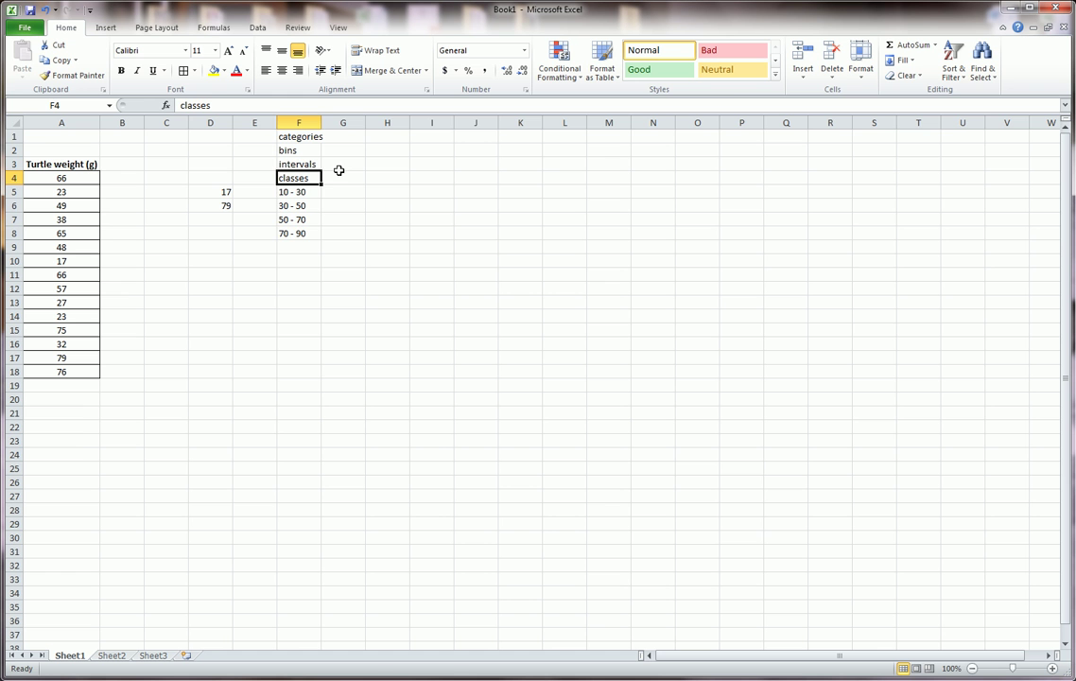
{"action": "left_click", "coordinate": [336, 179]}
{"action": "left_click_drag", "start_coordinate": [288, 192], "coordinate": [290, 233]}
{"action": "left_click_drag", "start_coordinate": [307, 150], "coordinate": [310, 230]}
{"action": "left_click", "coordinate": [345, 179]}
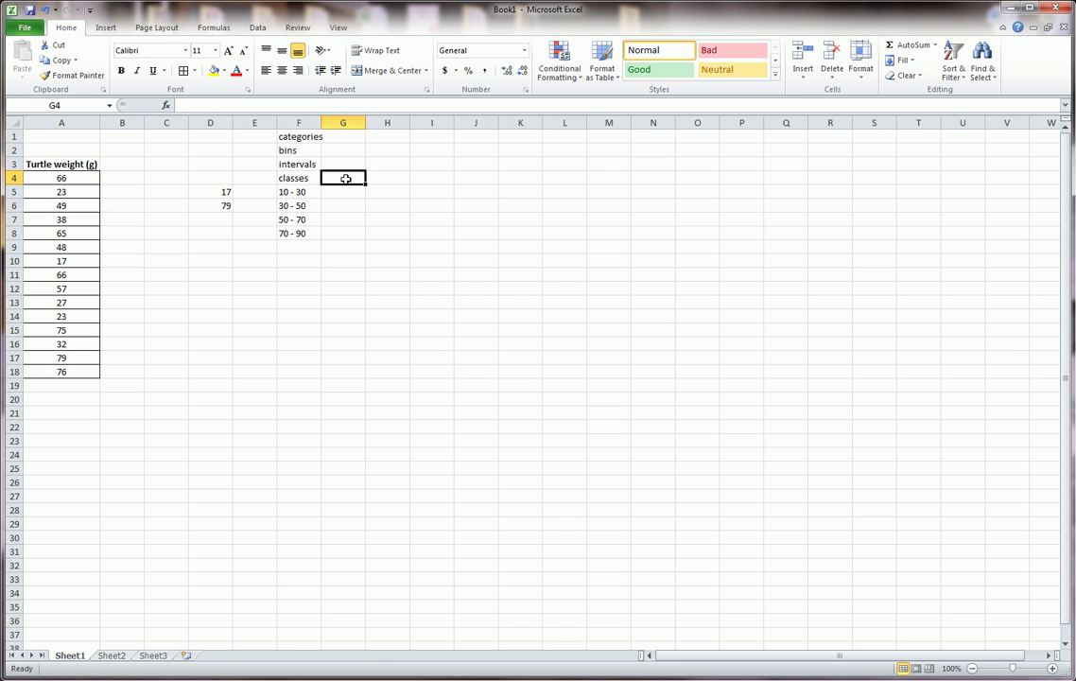
Head G4 'max of category' and autofit column G
{"action": "type", "text": "max of categori"}
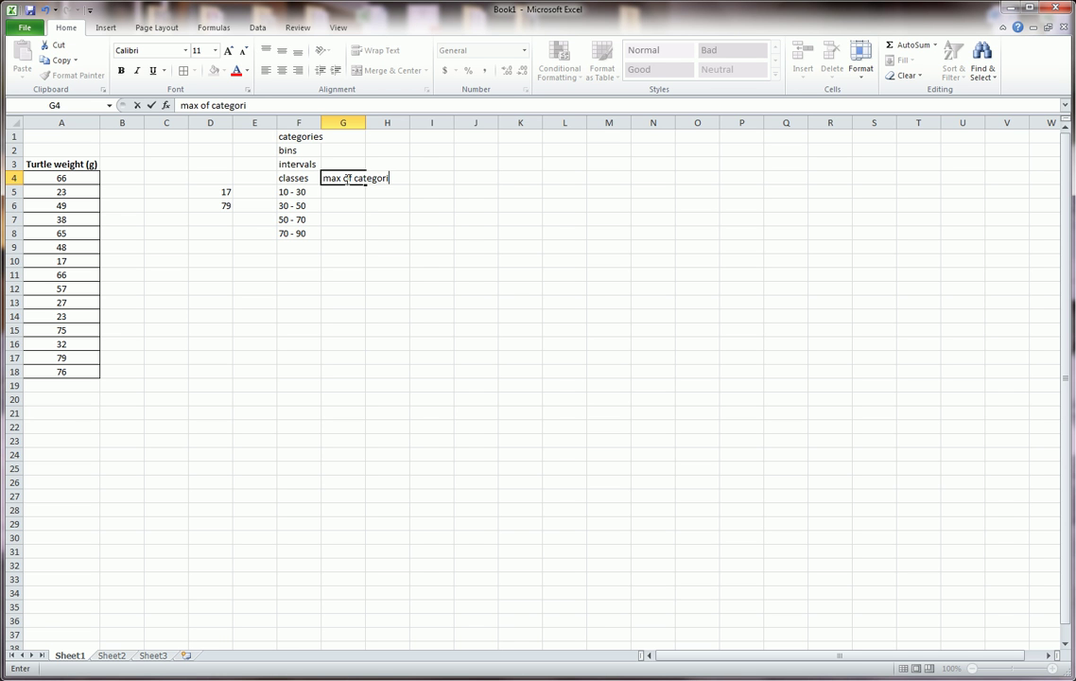
{"action": "type", "text": "y"}
{"action": "key", "text": "Return"}
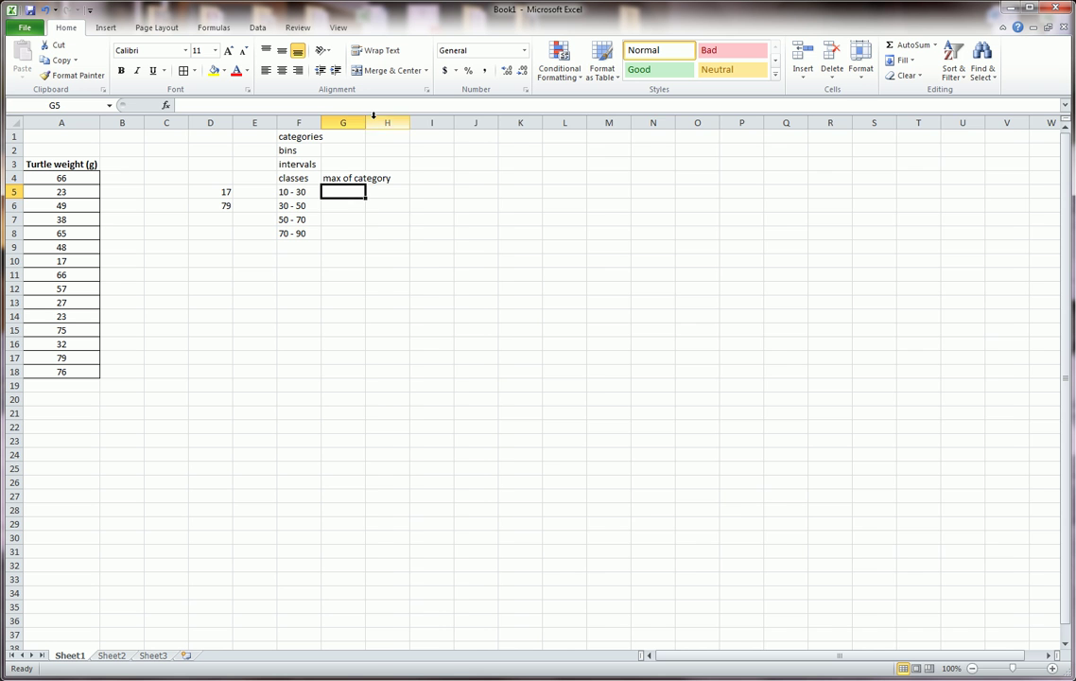
{"action": "double_click", "coordinate": [366, 121]}
Enter the class limits 30, 50, 70 and 90 in G5:G8 and centre them
{"action": "left_click", "coordinate": [291, 191]}
{"action": "left_click", "coordinate": [381, 190]}
{"action": "type", "text": "30"}
{"action": "key", "text": "Return"}
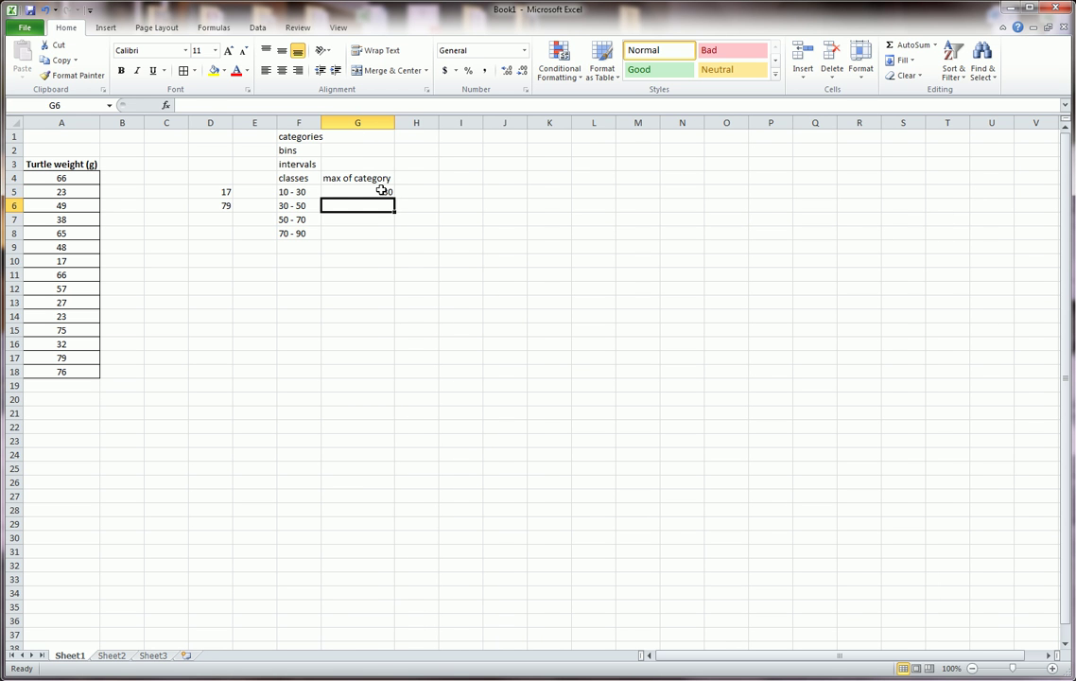
{"action": "type", "text": "50"}
{"action": "key", "text": "Return"}
{"action": "type", "text": "70"}
{"action": "key", "text": "Return"}
{"action": "type", "text": "90"}
{"action": "key", "text": "Return"}
{"action": "left_click_drag", "start_coordinate": [331, 176], "coordinate": [378, 233]}
{"action": "left_click", "coordinate": [282, 70]}
Type the heading Frequency in H4
{"action": "left_click", "coordinate": [403, 177]}
{"action": "type", "text": "Frequency"}
{"action": "key", "text": "Return"}
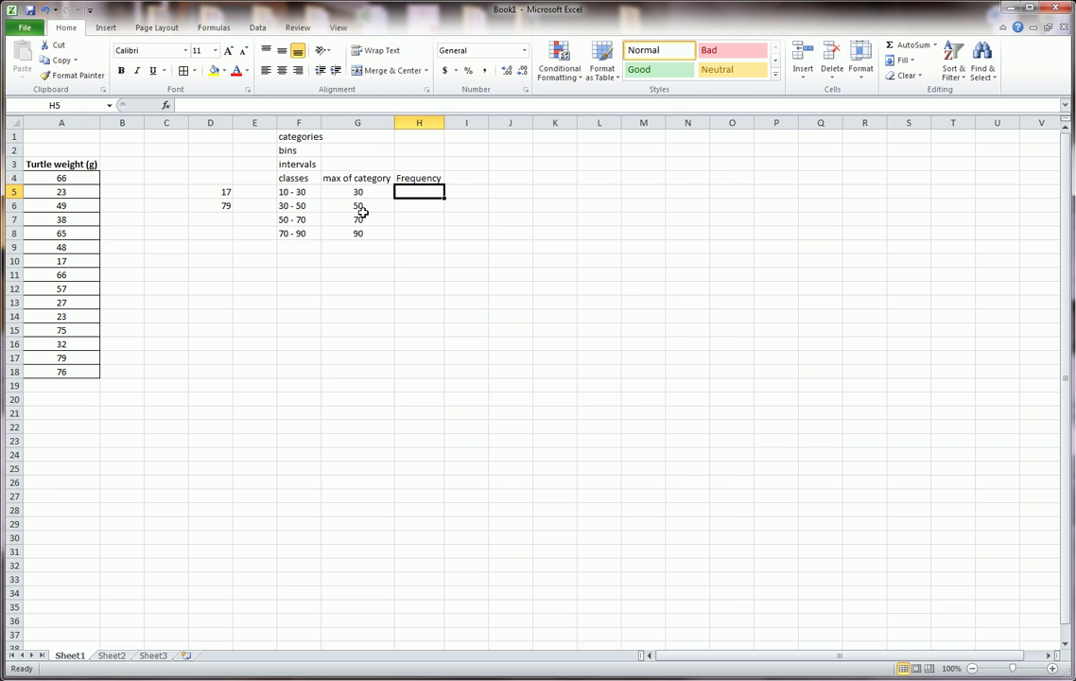
Compare the 10 - 30 class with the turtle weights in column A, noting 17
{"action": "left_click_drag", "start_coordinate": [311, 198], "coordinate": [301, 234]}
{"action": "left_click", "coordinate": [402, 192]}
{"action": "left_click", "coordinate": [50, 166]}
{"action": "left_click_drag", "start_coordinate": [53, 180], "coordinate": [62, 205]}
{"action": "left_click_drag", "start_coordinate": [413, 194], "coordinate": [357, 207]}
{"action": "left_click_drag", "start_coordinate": [68, 188], "coordinate": [38, 373]}
{"action": "left_click", "coordinate": [293, 192]}
{"action": "left_click_drag", "start_coordinate": [43, 180], "coordinate": [55, 360]}
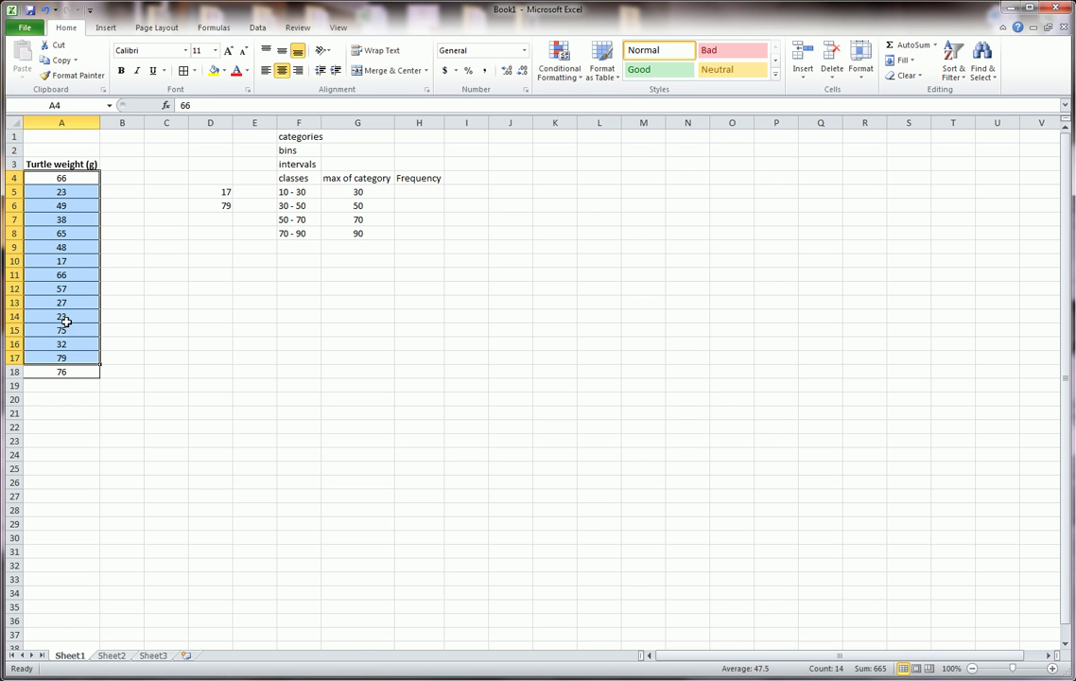
{"action": "left_click", "coordinate": [80, 261]}
Enter a trial count of 1 in H5
{"action": "left_click", "coordinate": [425, 193]}
{"action": "type", "text": "1"}
{"action": "key", "text": "Return"}
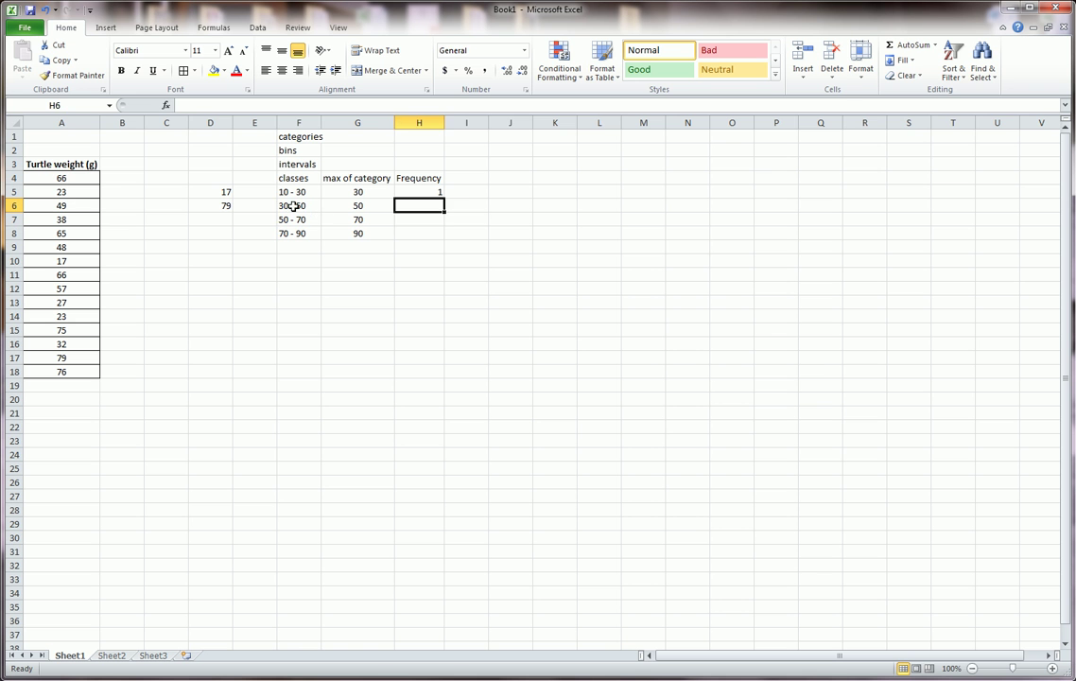
Check which weights, such as 49 and 38, fall in the 30 - 50 class
{"action": "left_click", "coordinate": [293, 205]}
{"action": "left_click_drag", "start_coordinate": [71, 177], "coordinate": [70, 361]}
{"action": "left_click", "coordinate": [65, 205]}
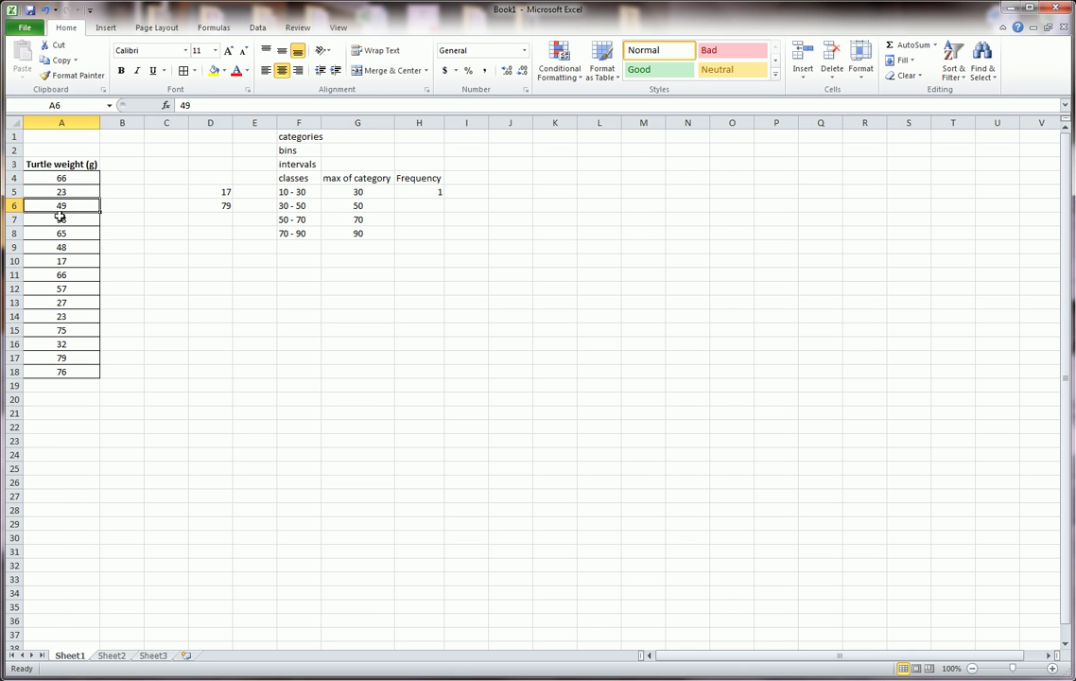
{"action": "left_click", "coordinate": [65, 219]}
{"action": "left_click_drag", "start_coordinate": [69, 177], "coordinate": [86, 367]}
Clear the trial count from the Frequency cells H5:H8
{"action": "left_click_drag", "start_coordinate": [295, 192], "coordinate": [298, 232]}
{"action": "left_click_drag", "start_coordinate": [77, 178], "coordinate": [86, 606]}
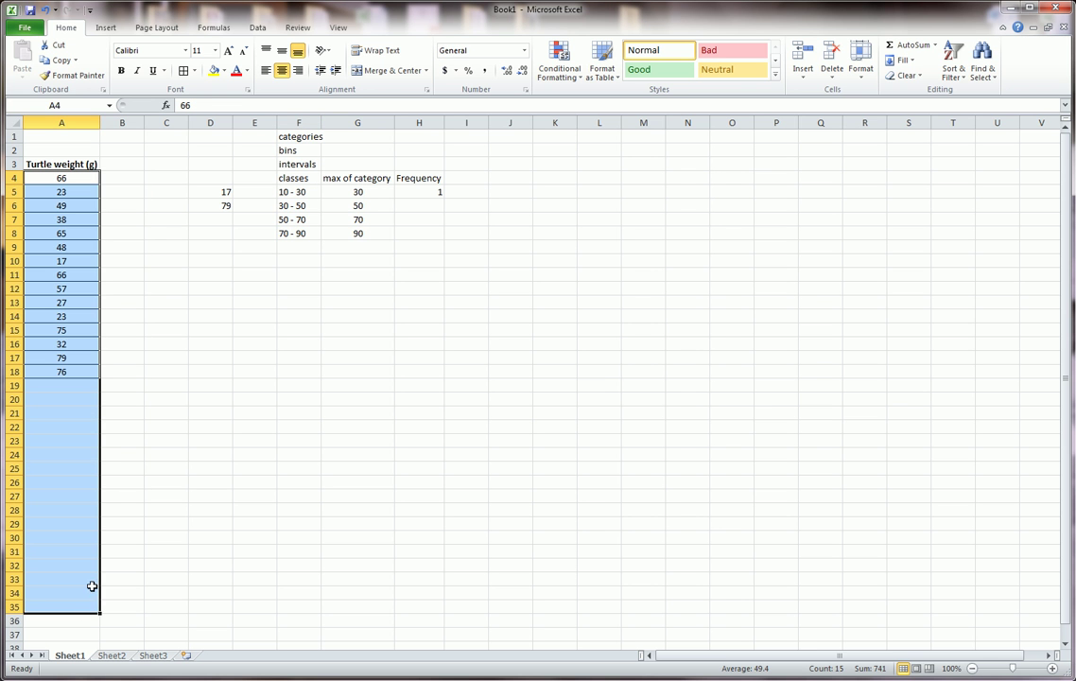
{"action": "left_click_drag", "start_coordinate": [301, 193], "coordinate": [300, 237]}
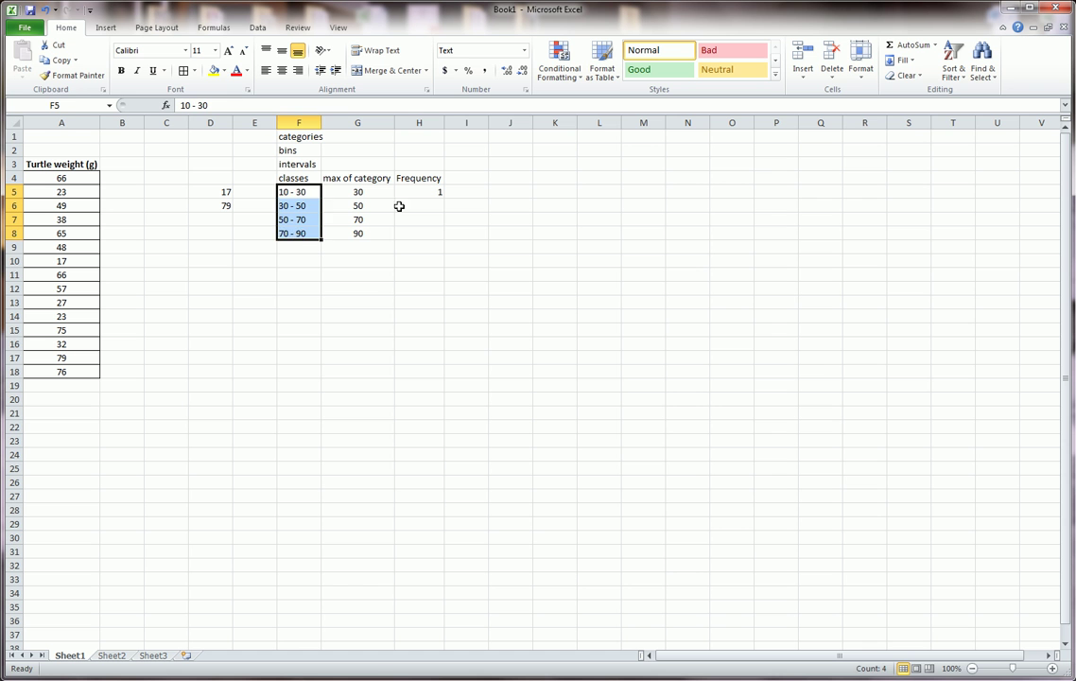
{"action": "left_click_drag", "start_coordinate": [413, 192], "coordinate": [424, 234]}
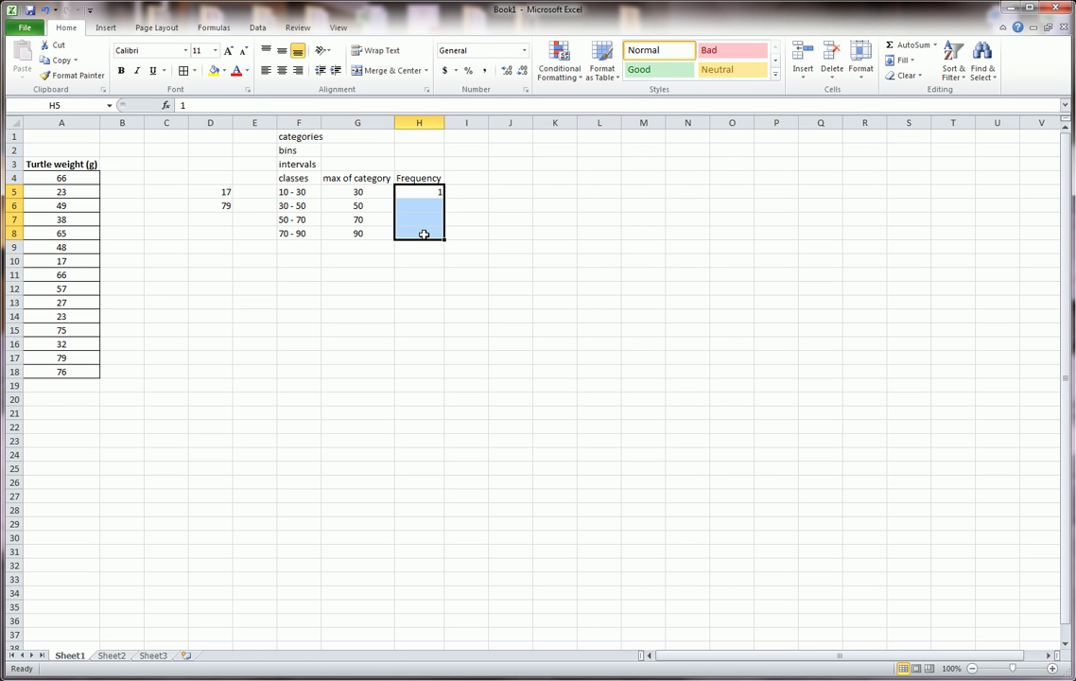
{"action": "key", "text": "BackSpace"}
{"action": "left_click", "coordinate": [409, 302]}
Bold the max of category and Frequency headings in G4:H4
{"action": "left_click", "coordinate": [379, 288]}
{"action": "left_click_drag", "start_coordinate": [383, 181], "coordinate": [416, 175]}
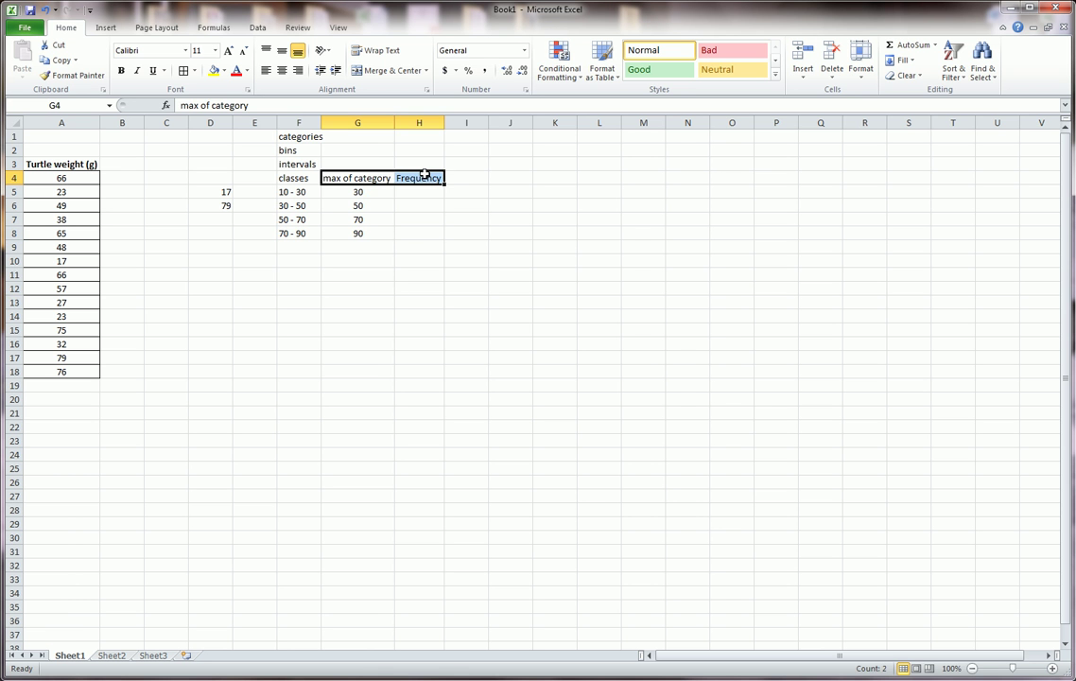
{"action": "key", "text": "ctrl+b"}
{"action": "left_click", "coordinate": [405, 278]}
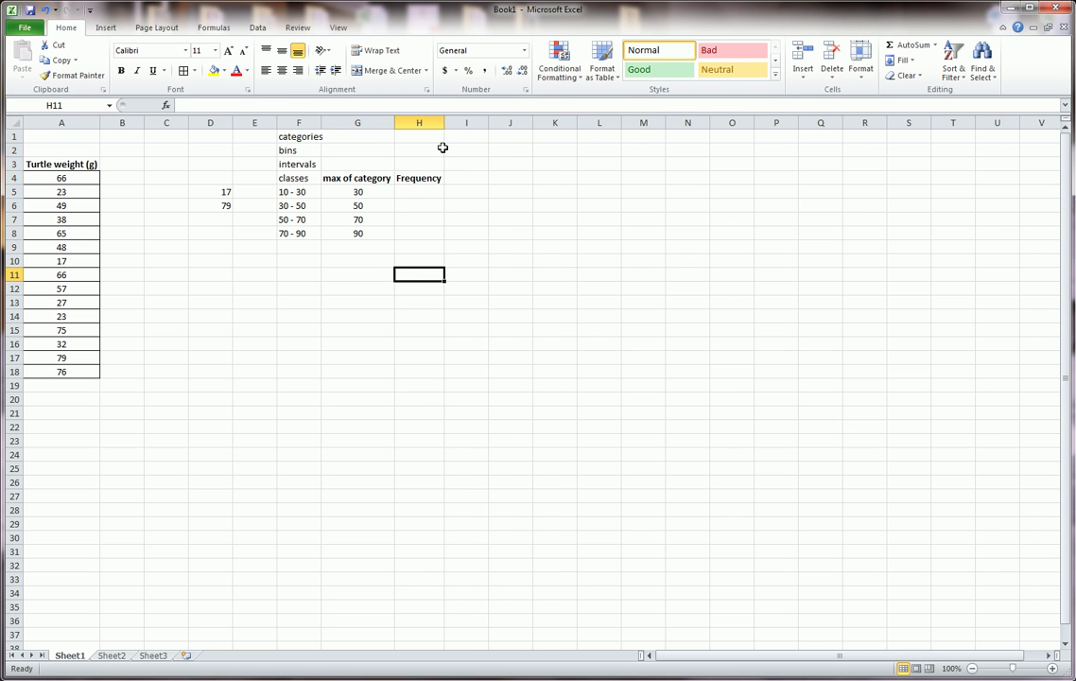
Widen column H and centre the Frequency heading and cells H4:H8
{"action": "left_click_drag", "start_coordinate": [445, 125], "coordinate": [454, 125]}
{"action": "left_click_drag", "start_coordinate": [401, 176], "coordinate": [414, 232]}
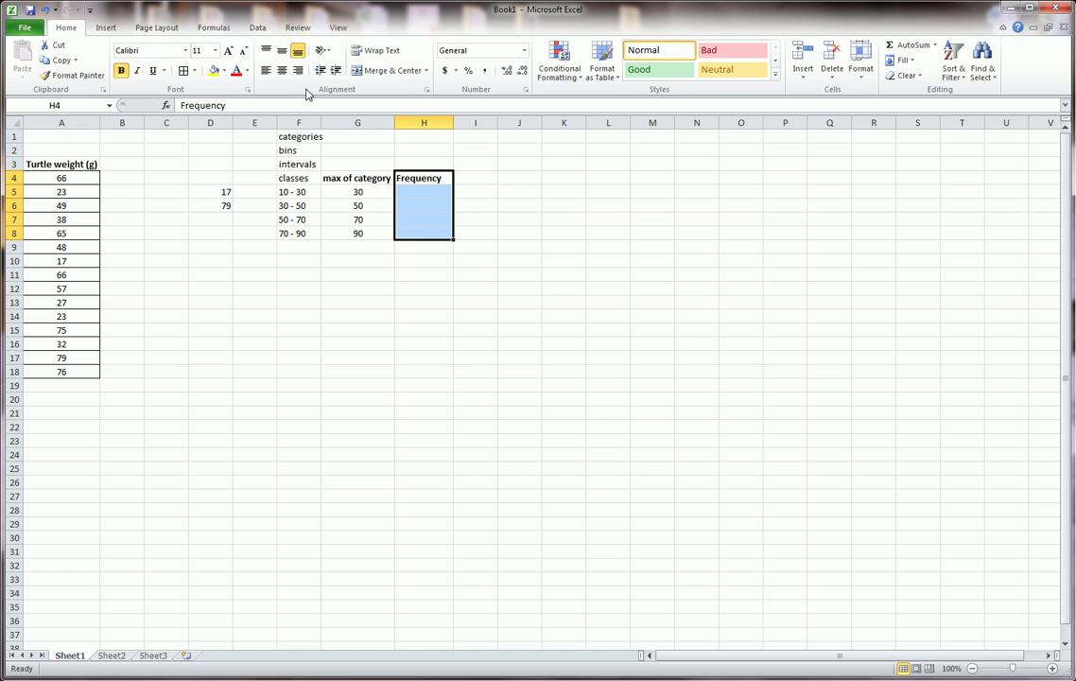
{"action": "left_click", "coordinate": [282, 70]}
{"action": "left_click", "coordinate": [424, 191]}
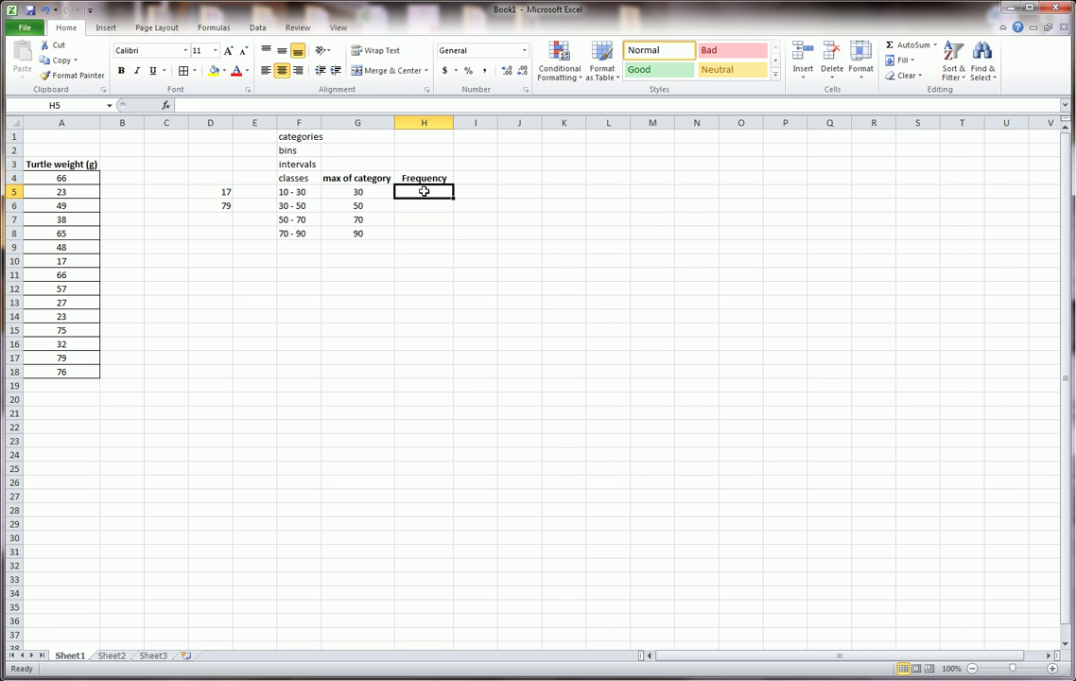
{"action": "left_click", "coordinate": [434, 285]}
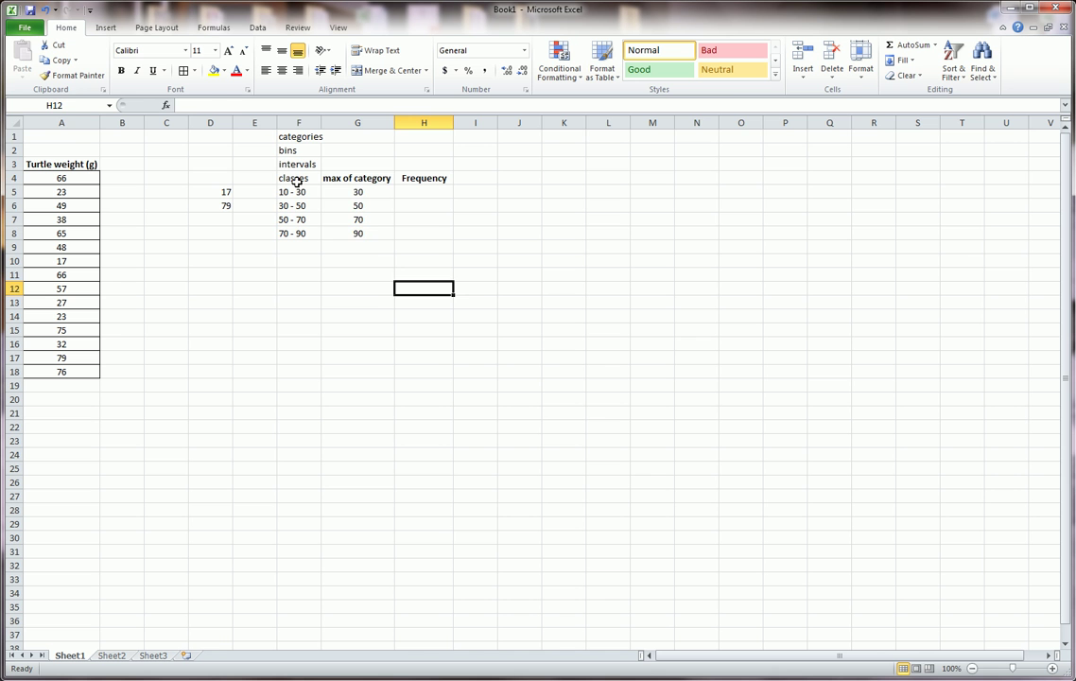
Review columns F and G and select the empty Frequency cells H5:H8
{"action": "left_click_drag", "start_coordinate": [345, 178], "coordinate": [354, 231]}
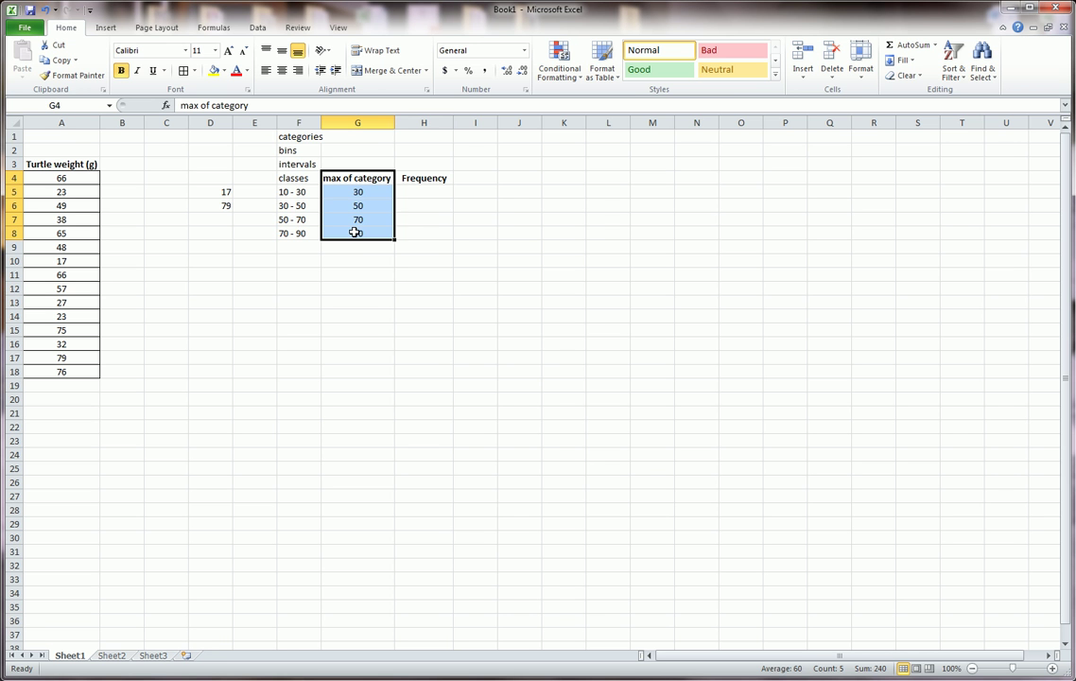
{"action": "left_click_drag", "start_coordinate": [284, 176], "coordinate": [307, 228]}
{"action": "left_click_drag", "start_coordinate": [289, 178], "coordinate": [303, 229]}
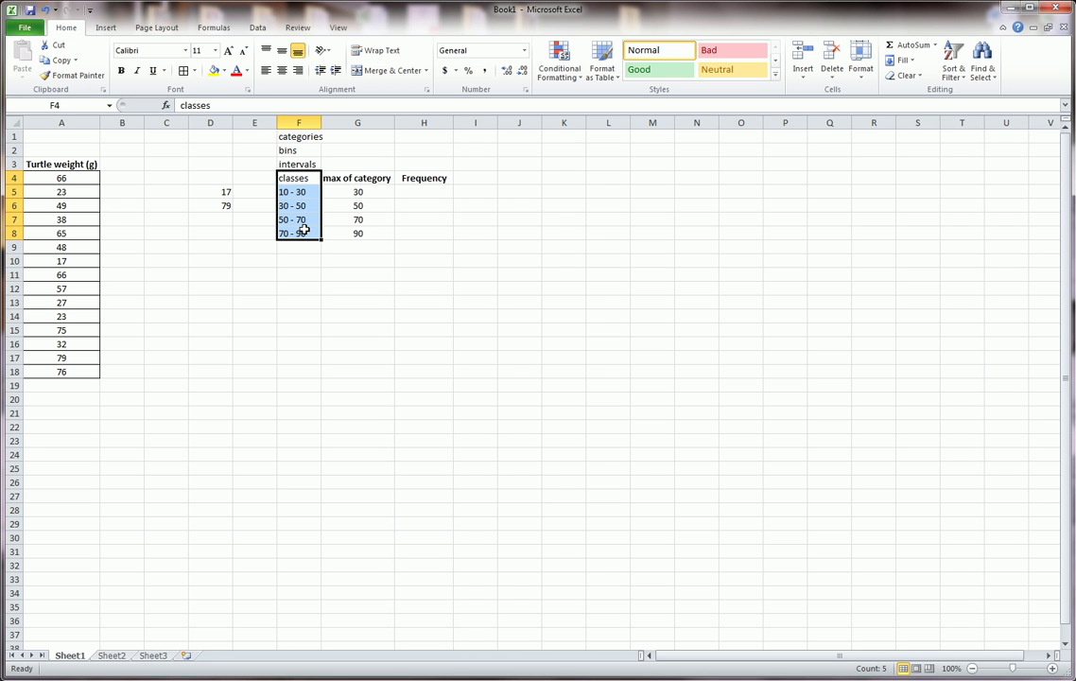
{"action": "left_click", "coordinate": [336, 260]}
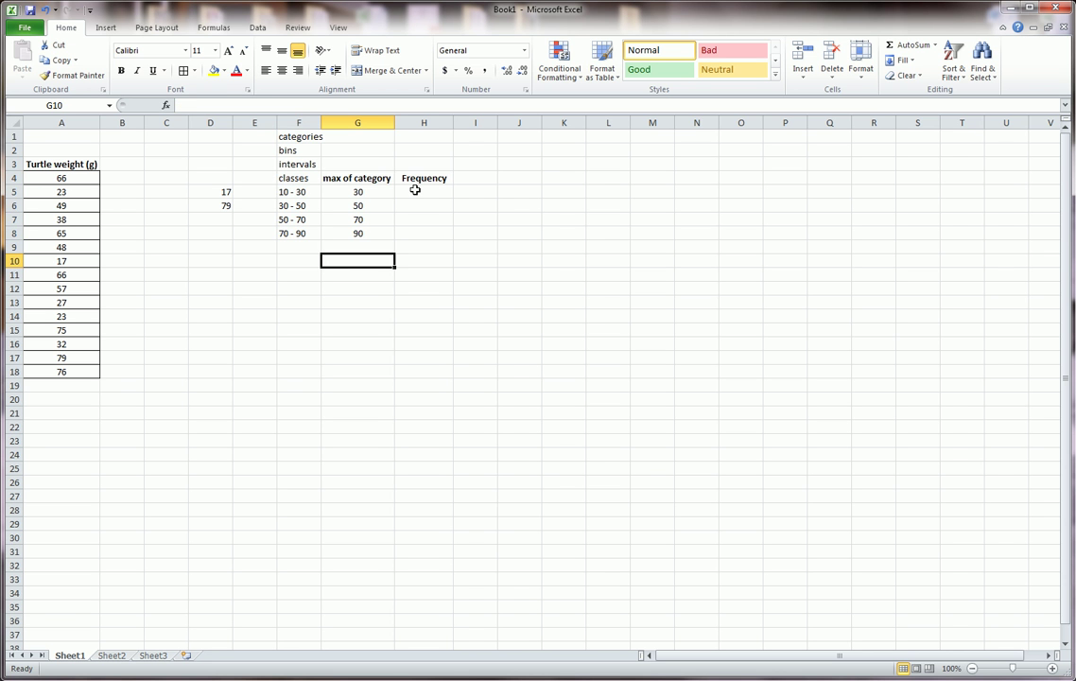
{"action": "left_click_drag", "start_coordinate": [390, 193], "coordinate": [379, 232]}
{"action": "left_click_drag", "start_coordinate": [426, 192], "coordinate": [424, 232]}
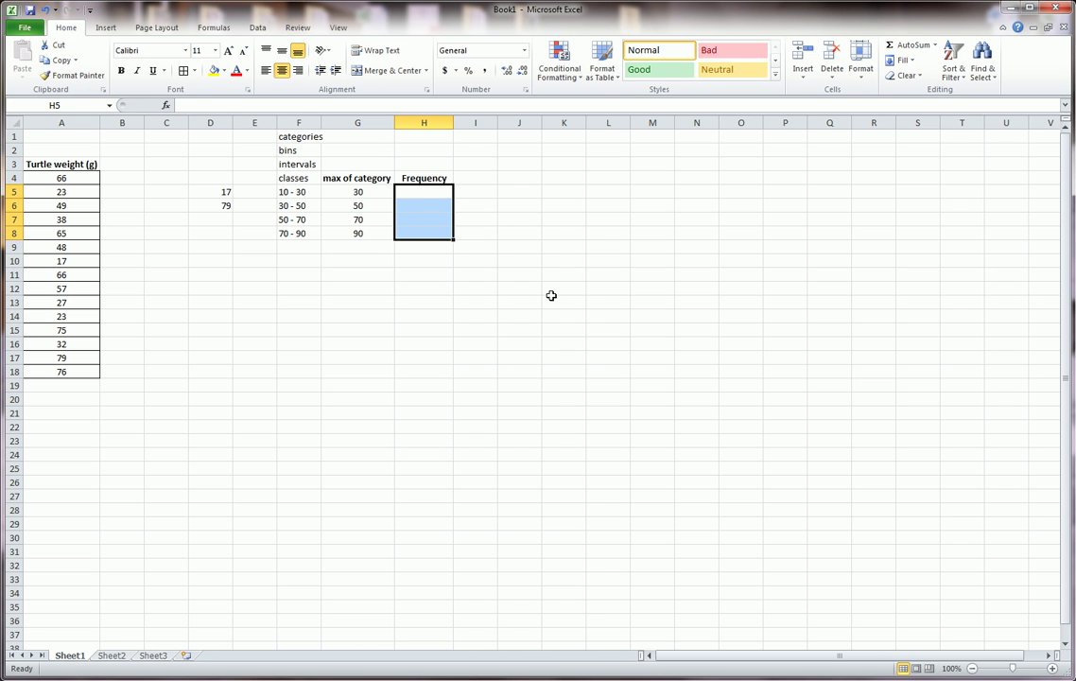
Enter {=FREQUENCY(A4:A18,G5:G8)} as an array in H5:H8, giving 4, 4, 4, 3
{"action": "type", "text": "=freq"}
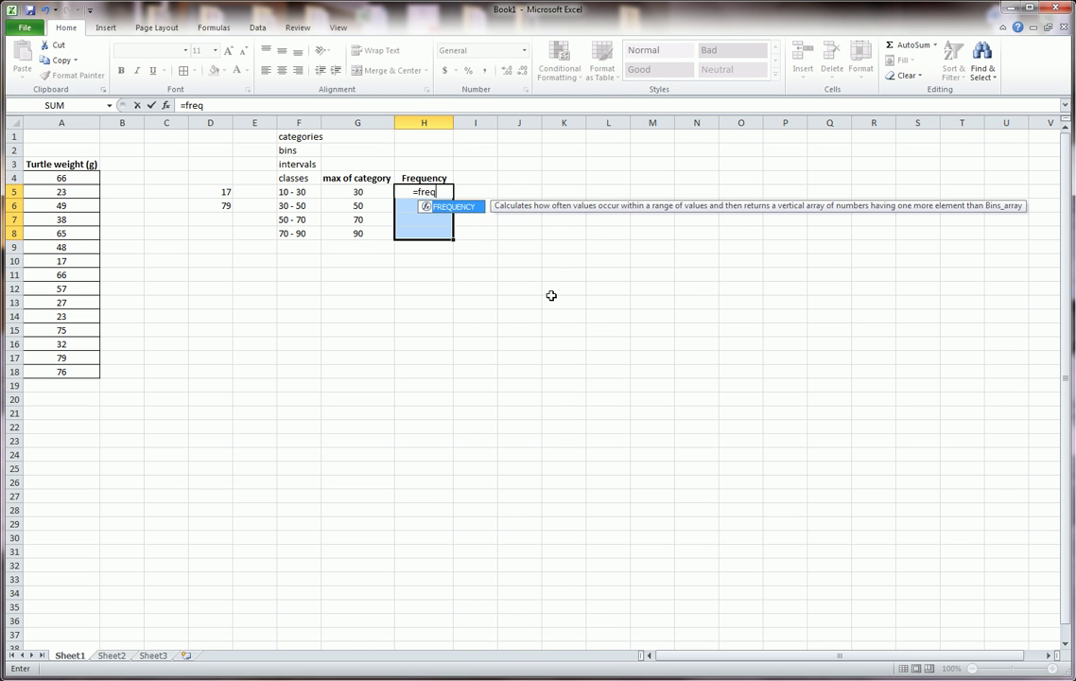
{"action": "type", "text": "uency("}
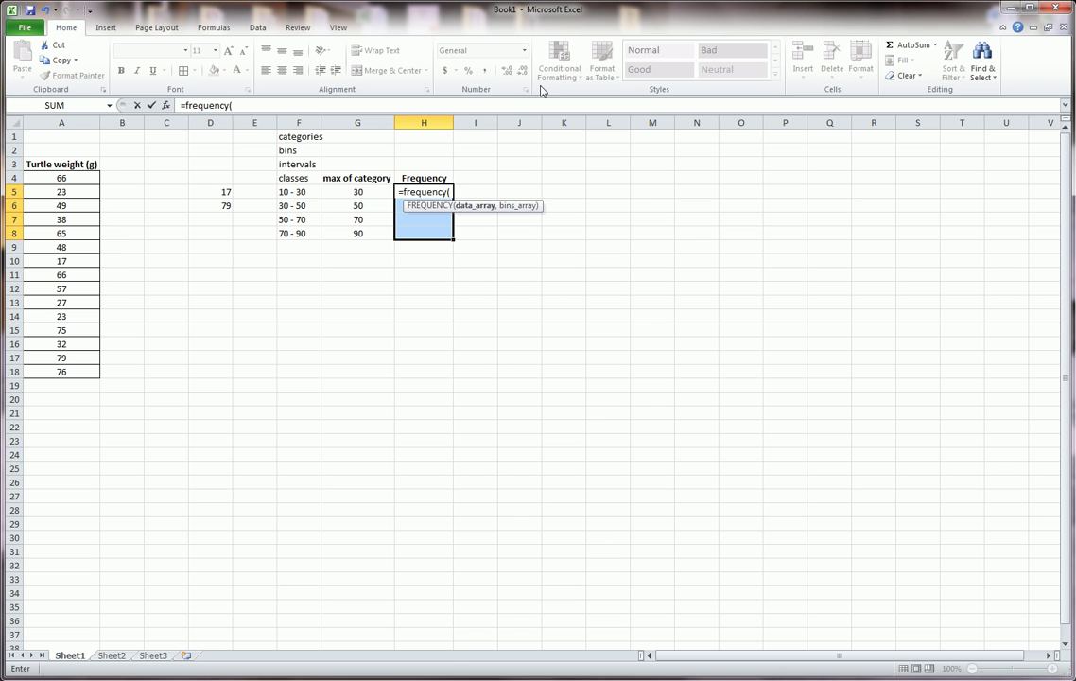
{"action": "left_click_drag", "start_coordinate": [75, 178], "coordinate": [79, 373]}
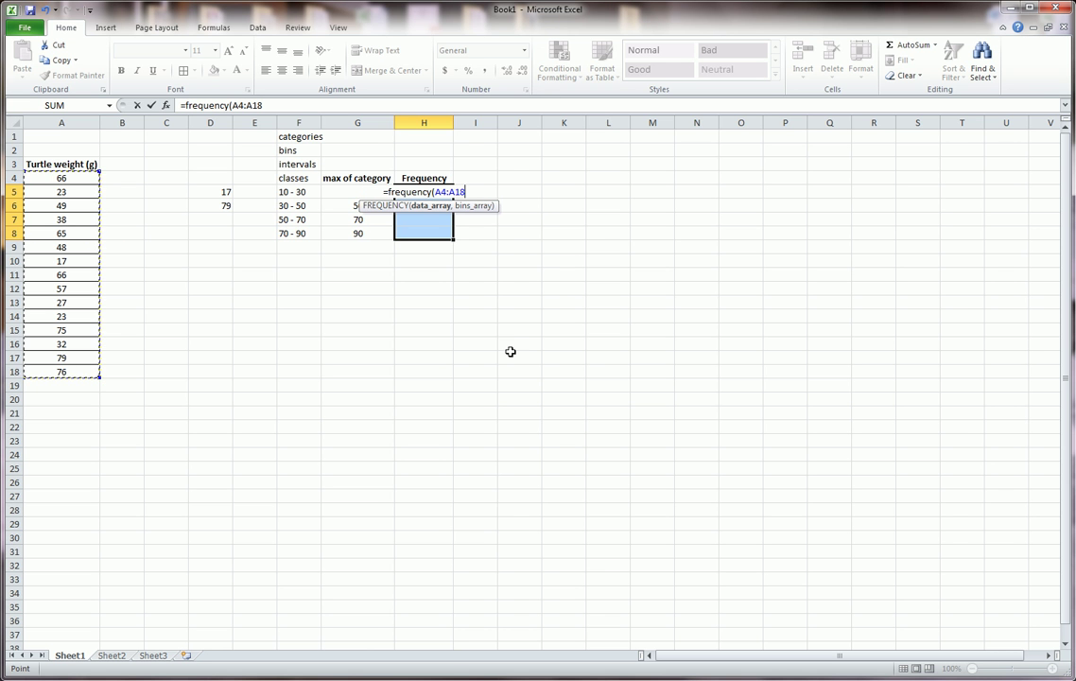
{"action": "type", "text": ","}
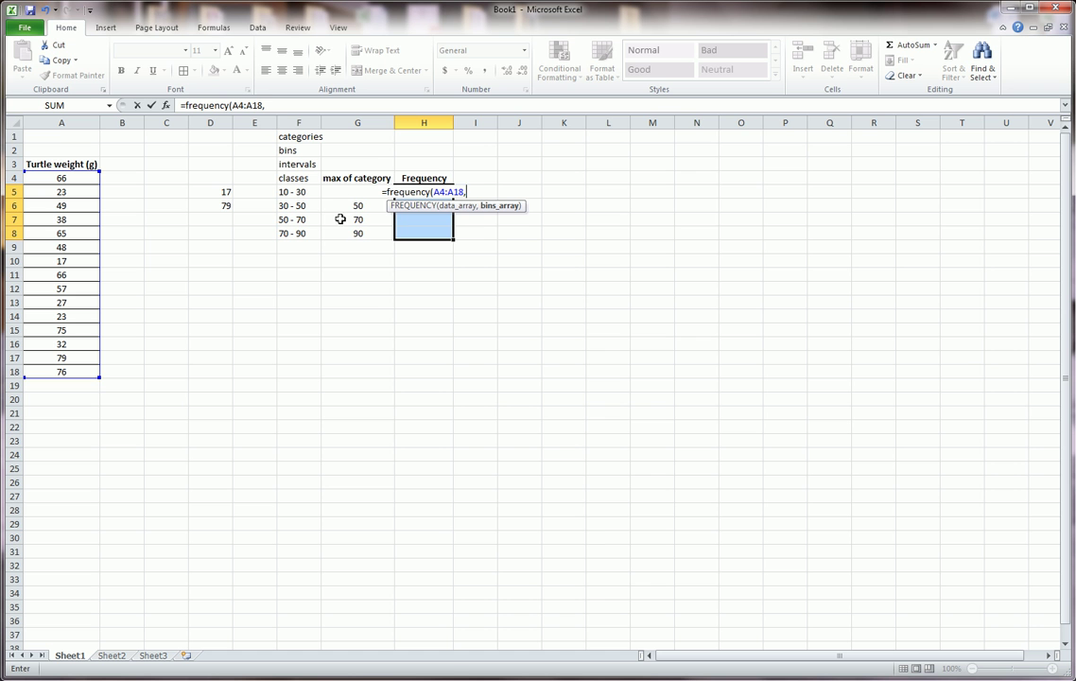
{"action": "left_click_drag", "start_coordinate": [343, 233], "coordinate": [336, 192]}
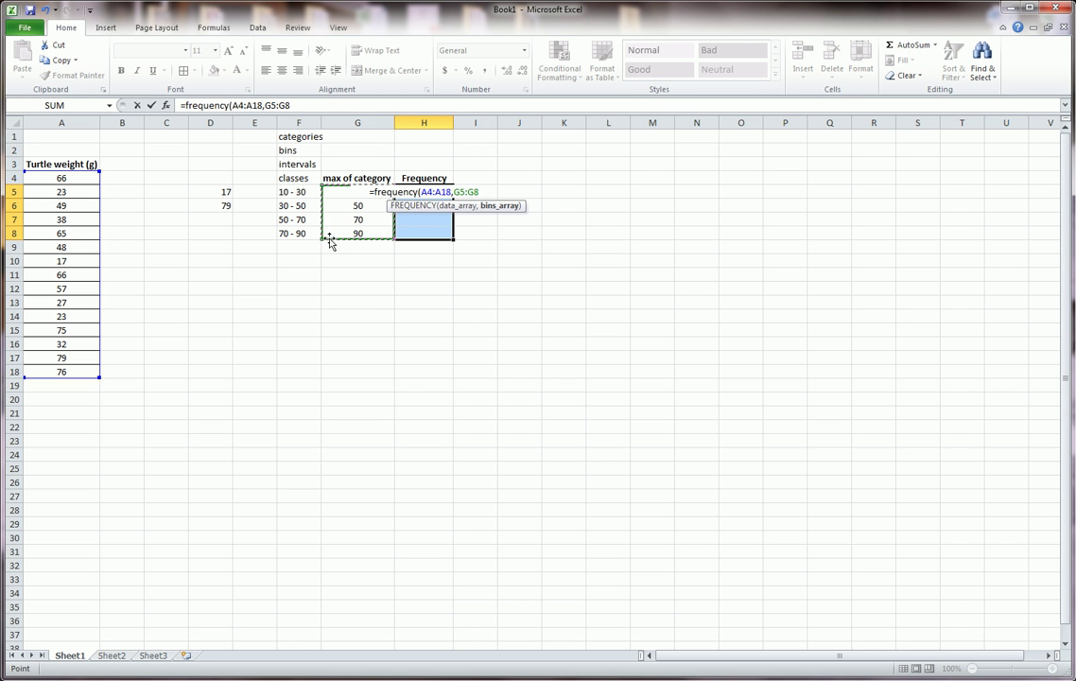
{"action": "type", "text": ")"}
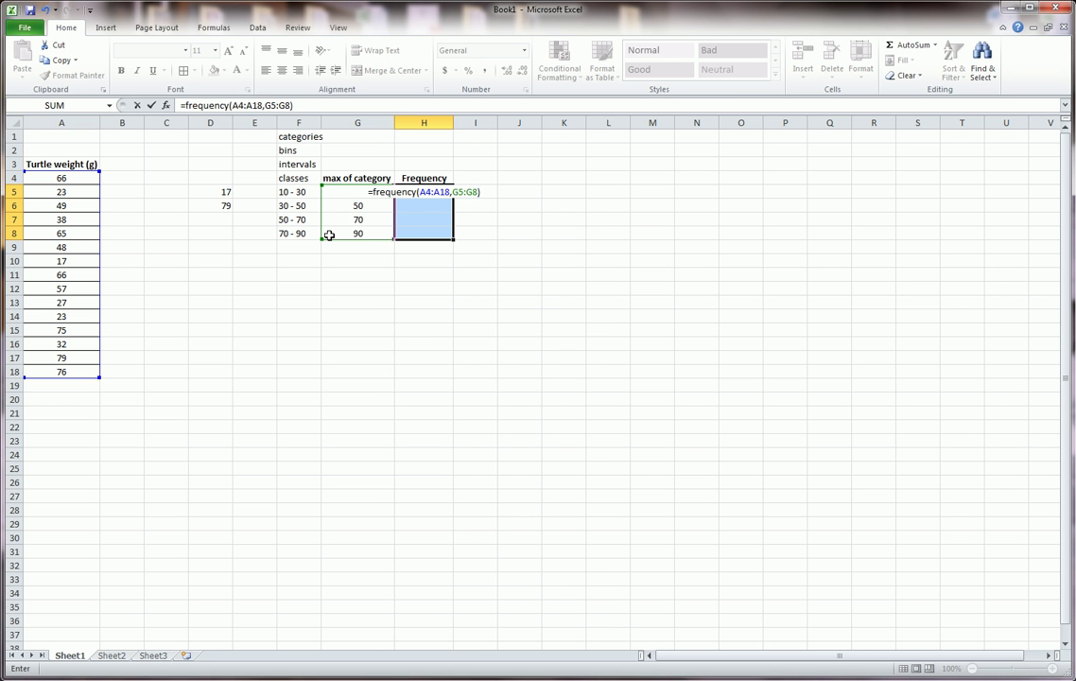
{"action": "key", "text": "ctrl+shift+Return"}
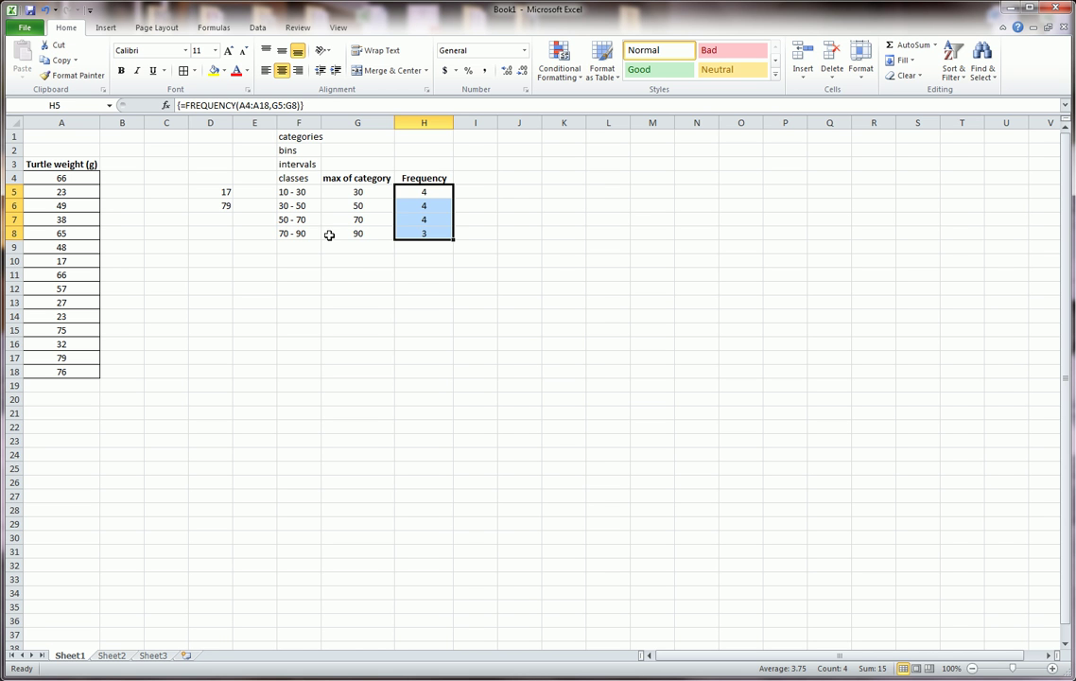
{"action": "left_click", "coordinate": [346, 264]}
{"action": "left_click", "coordinate": [425, 190]}
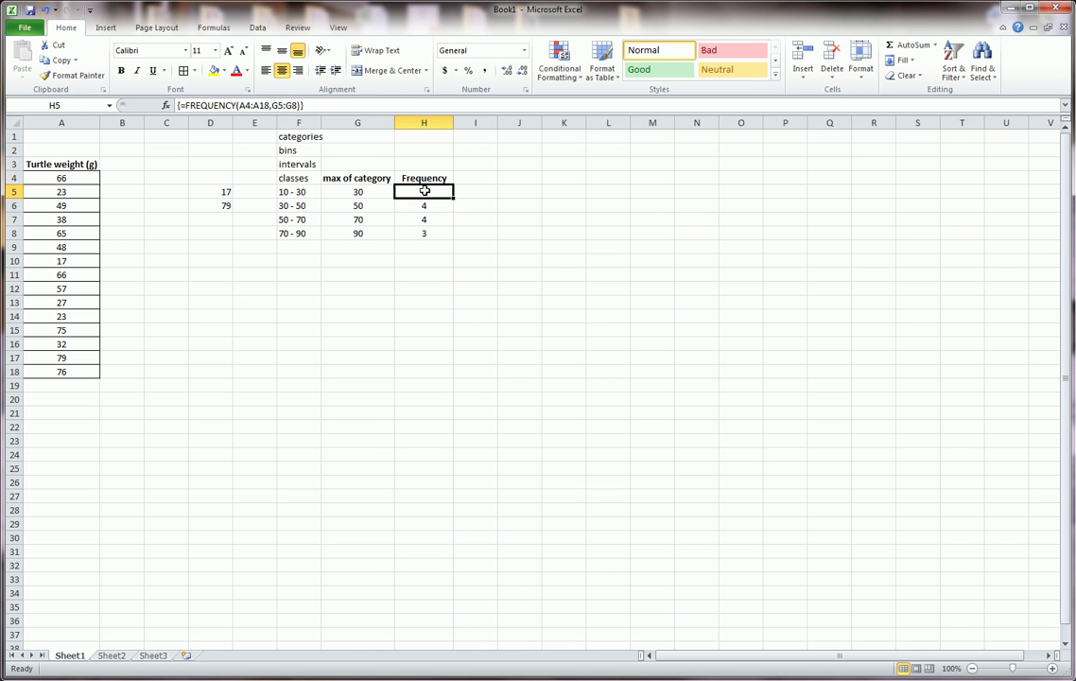
{"action": "left_click", "coordinate": [50, 176]}
{"action": "left_click_drag", "start_coordinate": [50, 176], "coordinate": [80, 370]}
{"action": "left_click", "coordinate": [299, 188]}
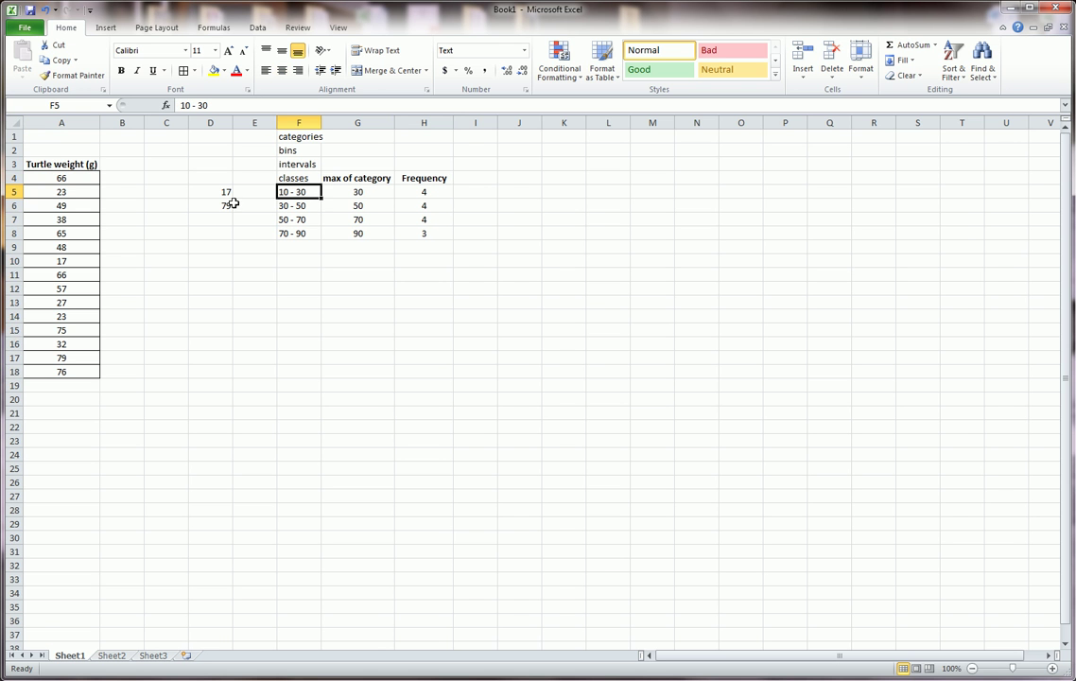
{"action": "left_click", "coordinate": [81, 192]}
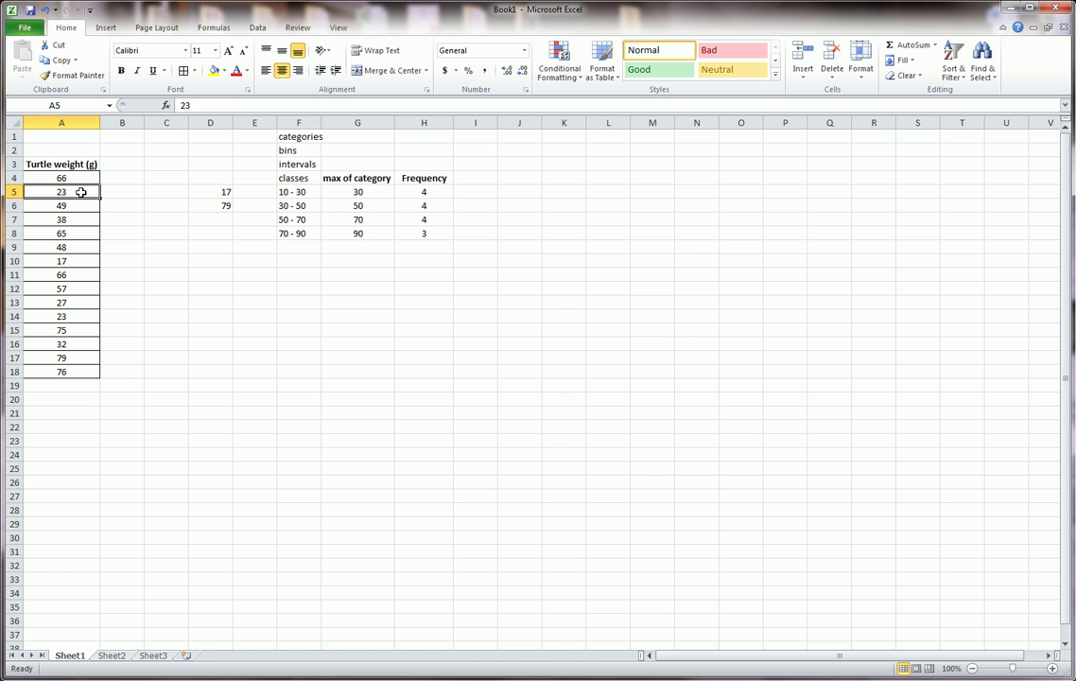
{"action": "left_click", "coordinate": [86, 260], "text": "ctrl"}
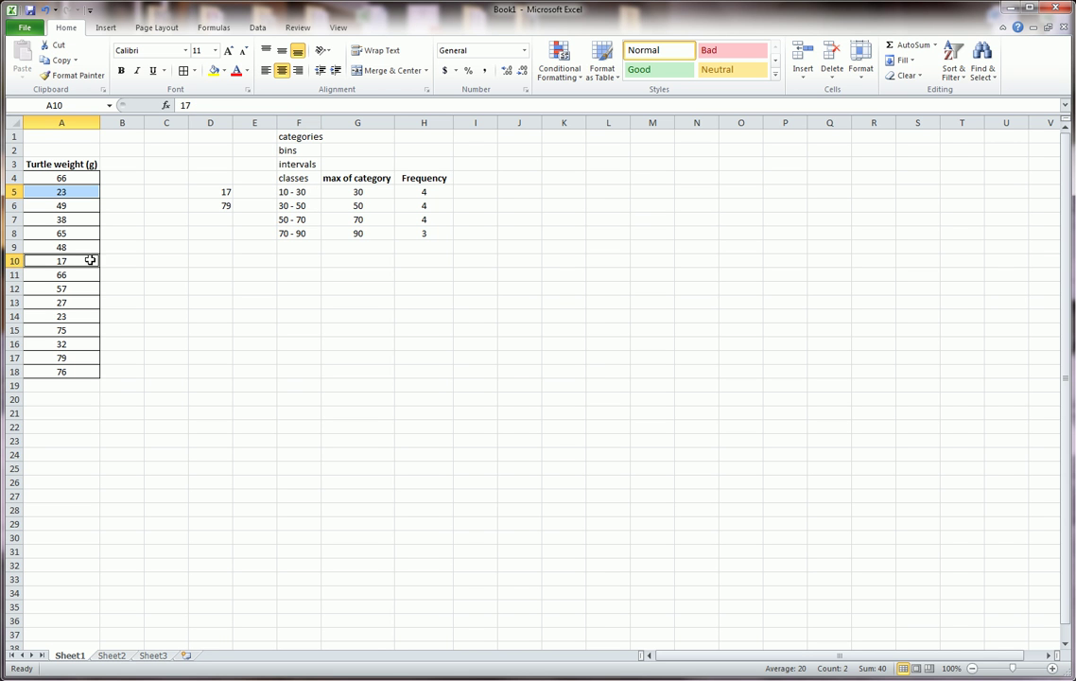
{"action": "left_click", "coordinate": [79, 317], "text": "ctrl"}
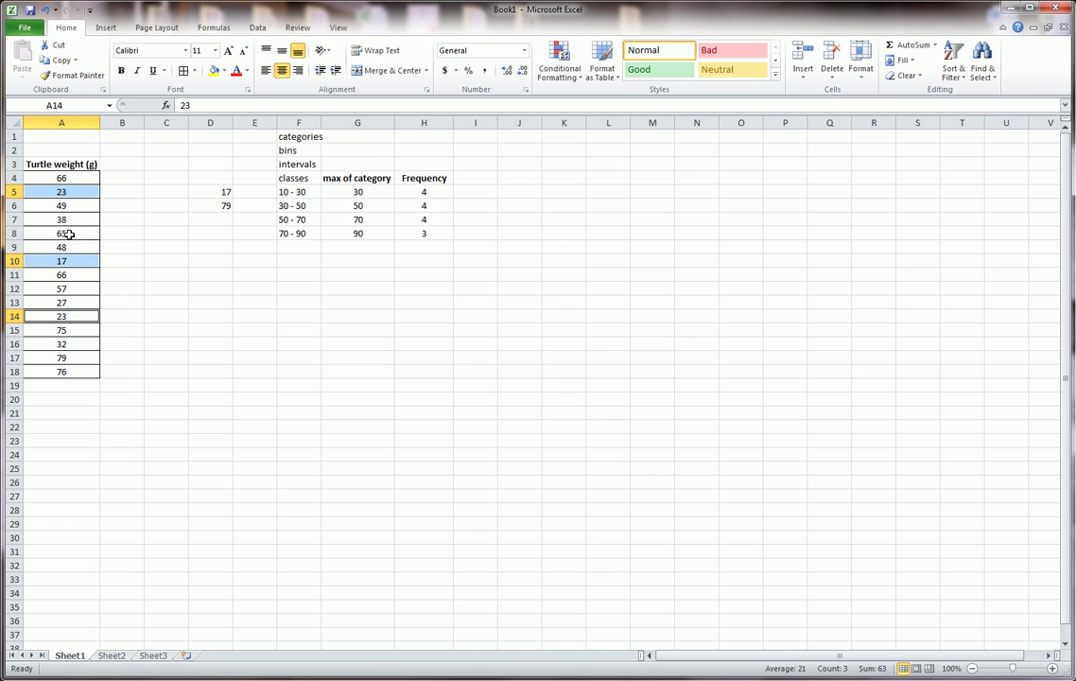
{"action": "left_click", "coordinate": [61, 302], "text": "ctrl"}
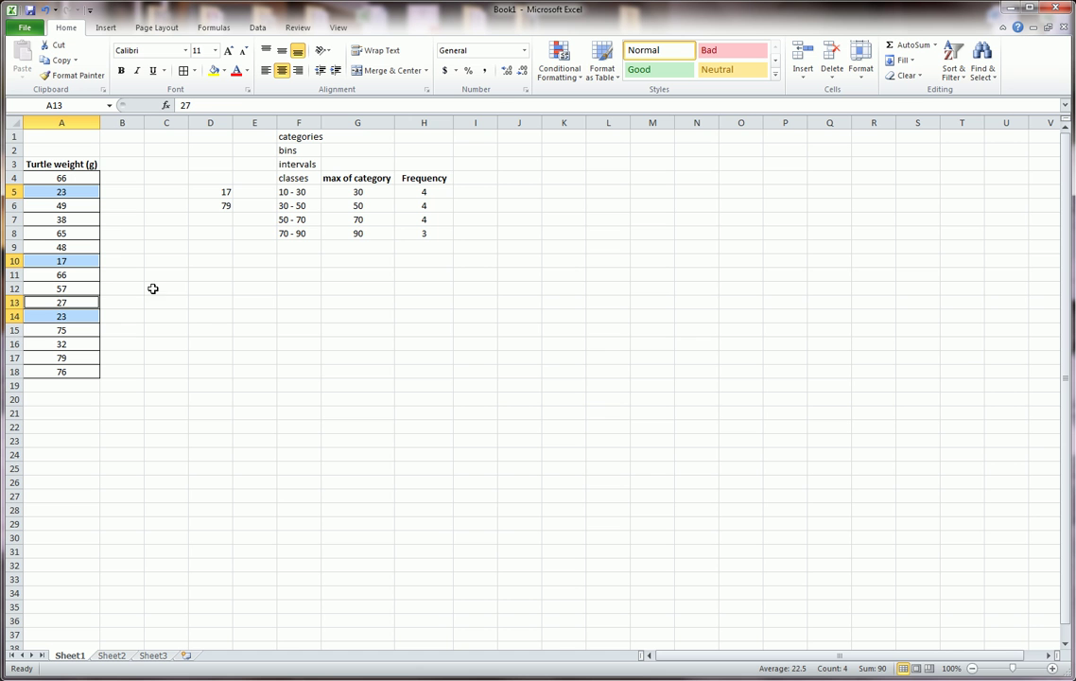
{"action": "left_click_drag", "start_coordinate": [84, 302], "coordinate": [84, 316]}
{"action": "left_click", "coordinate": [84, 260], "text": "ctrl"}
{"action": "left_click", "coordinate": [71, 178], "text": "ctrl"}
{"action": "left_click", "coordinate": [71, 189], "text": "ctrl"}
{"action": "left_click", "coordinate": [163, 246]}
{"action": "left_click", "coordinate": [421, 192]}
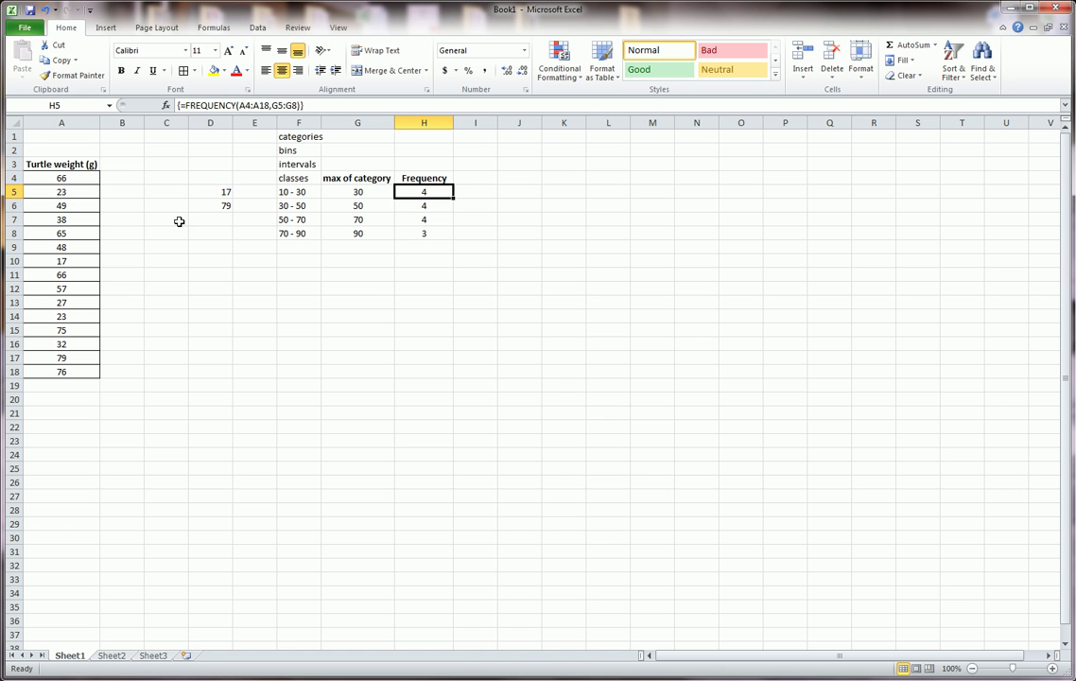
{"action": "left_click", "coordinate": [77, 205]}
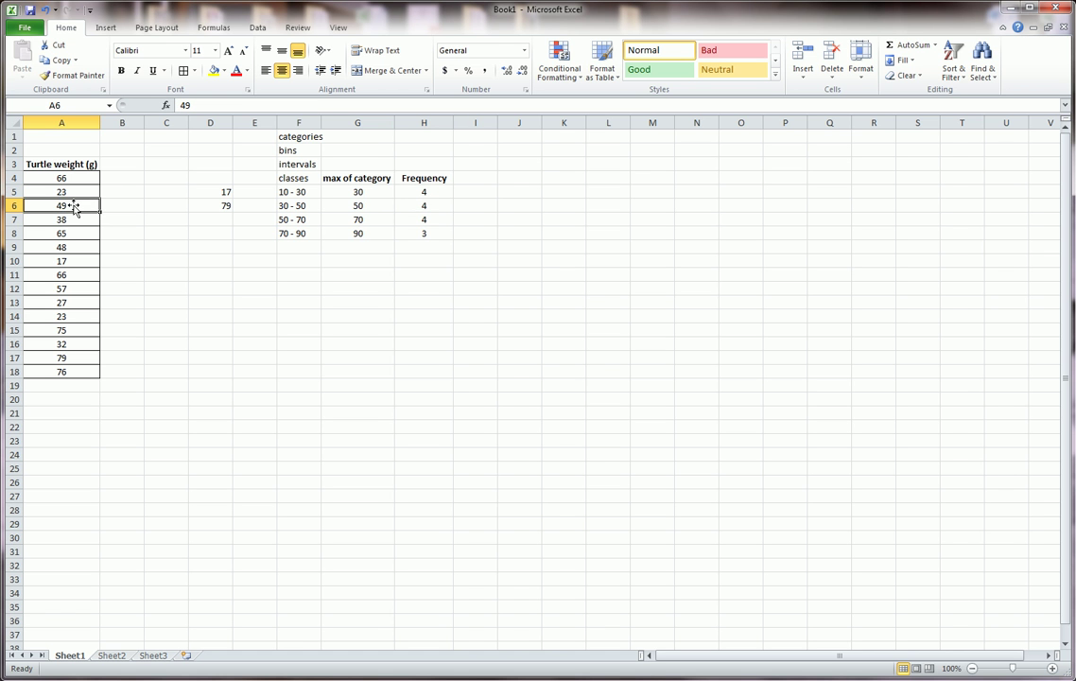
{"action": "left_click", "coordinate": [79, 221], "text": "ctrl"}
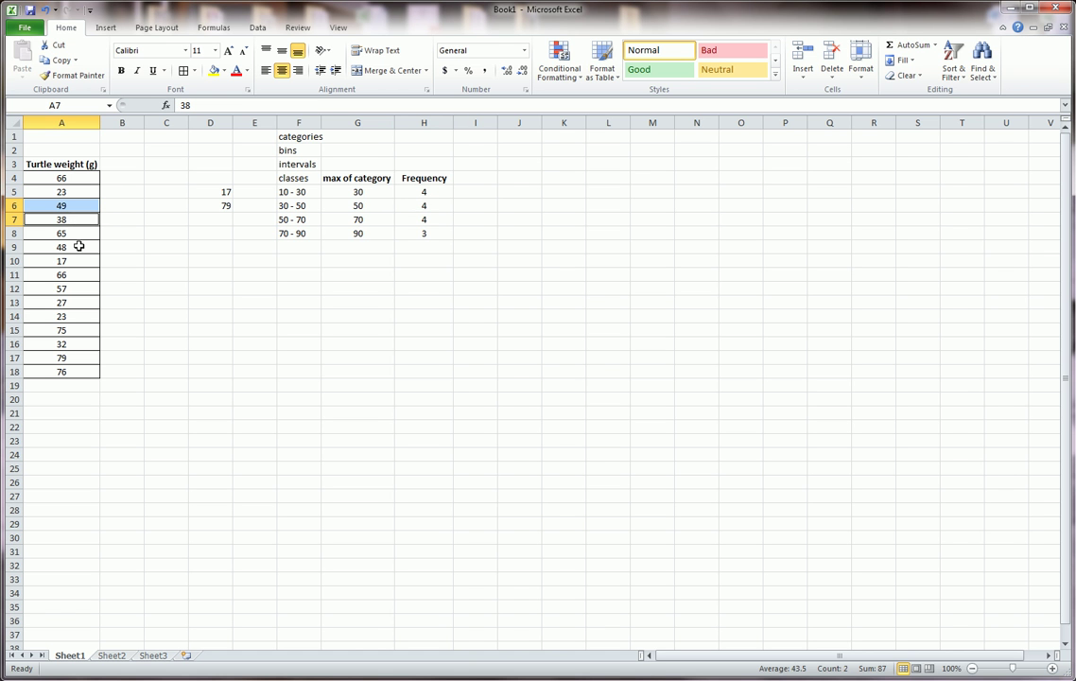
{"action": "left_click", "coordinate": [80, 246], "text": "ctrl"}
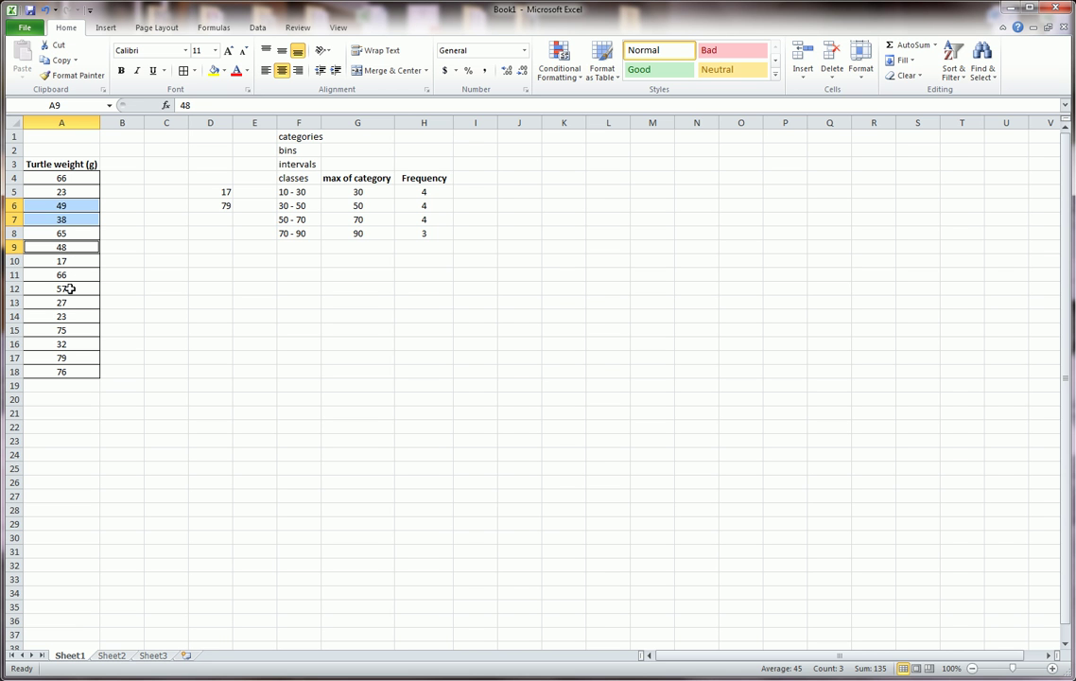
{"action": "left_click", "coordinate": [66, 343], "text": "ctrl"}
{"action": "left_click", "coordinate": [422, 207]}
{"action": "left_click", "coordinate": [417, 248]}
Clear the existing frequency counts from H5:H8
{"action": "left_click_drag", "start_coordinate": [427, 192], "coordinate": [425, 233]}
{"action": "key", "text": "Delete"}
{"action": "left_click", "coordinate": [424, 302]}
Enter =FREQUENCY(A4:A18,G5:G8) as an array formula across H5:H8
{"action": "left_click_drag", "start_coordinate": [377, 190], "coordinate": [380, 231]}
{"action": "left_click_drag", "start_coordinate": [417, 190], "coordinate": [416, 230]}
{"action": "type", "text": "=frequency("}
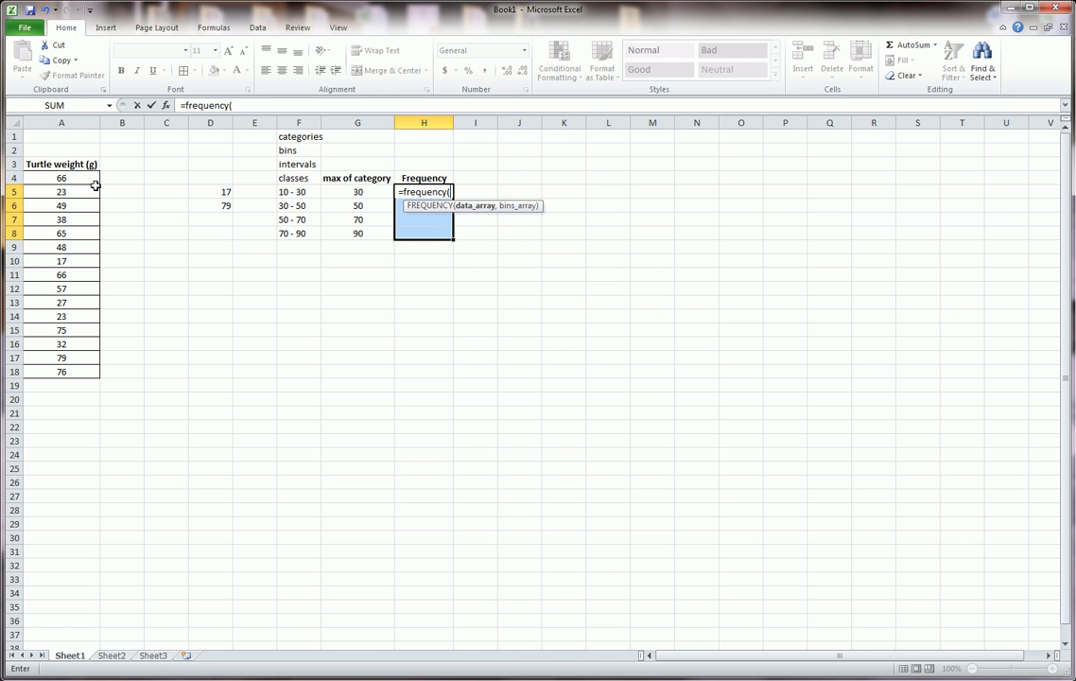
{"action": "left_click_drag", "start_coordinate": [80, 178], "coordinate": [62, 369]}
{"action": "type", "text": ","}
{"action": "left_click_drag", "start_coordinate": [352, 234], "coordinate": [356, 189]}
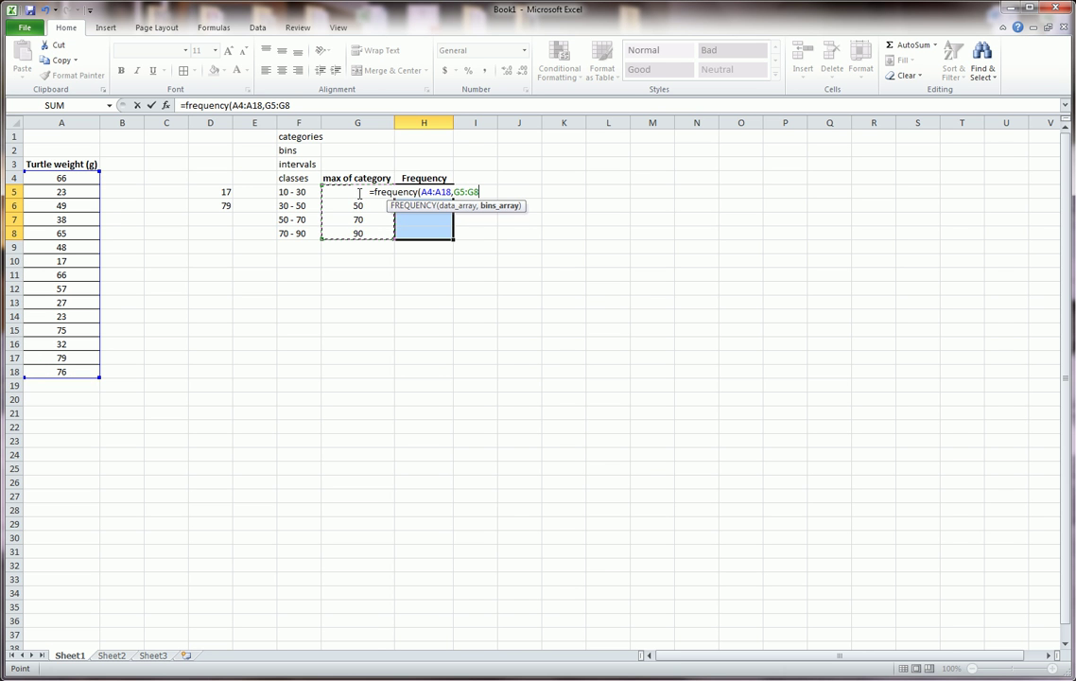
{"action": "type", "text": ")"}
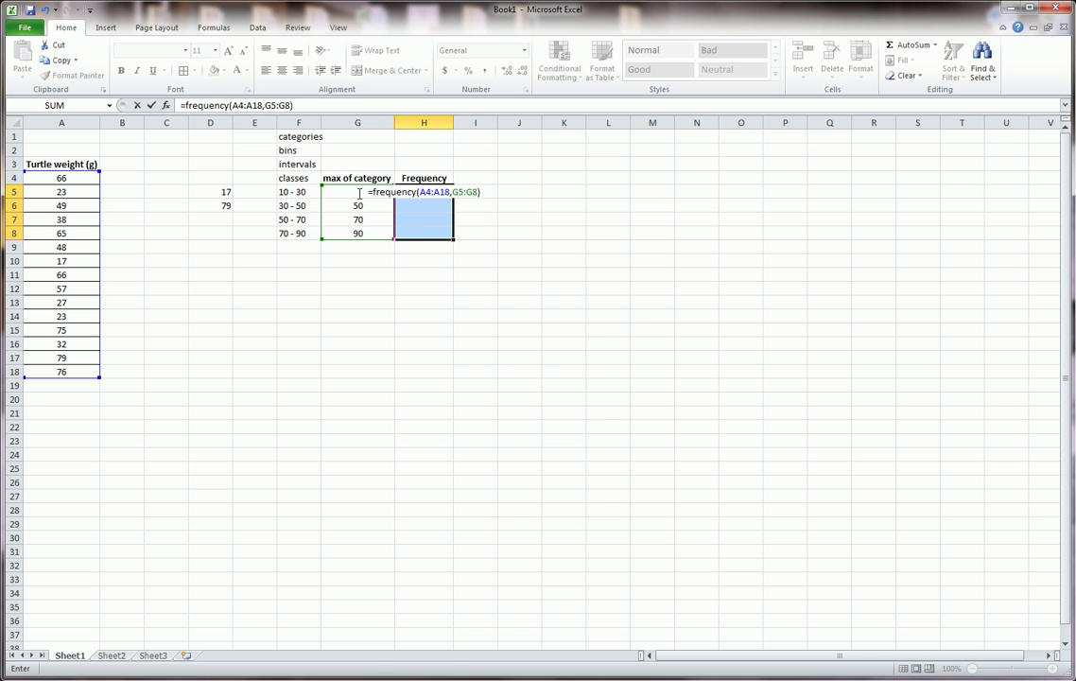
{"action": "key", "text": "ctrl+shift+Return"}
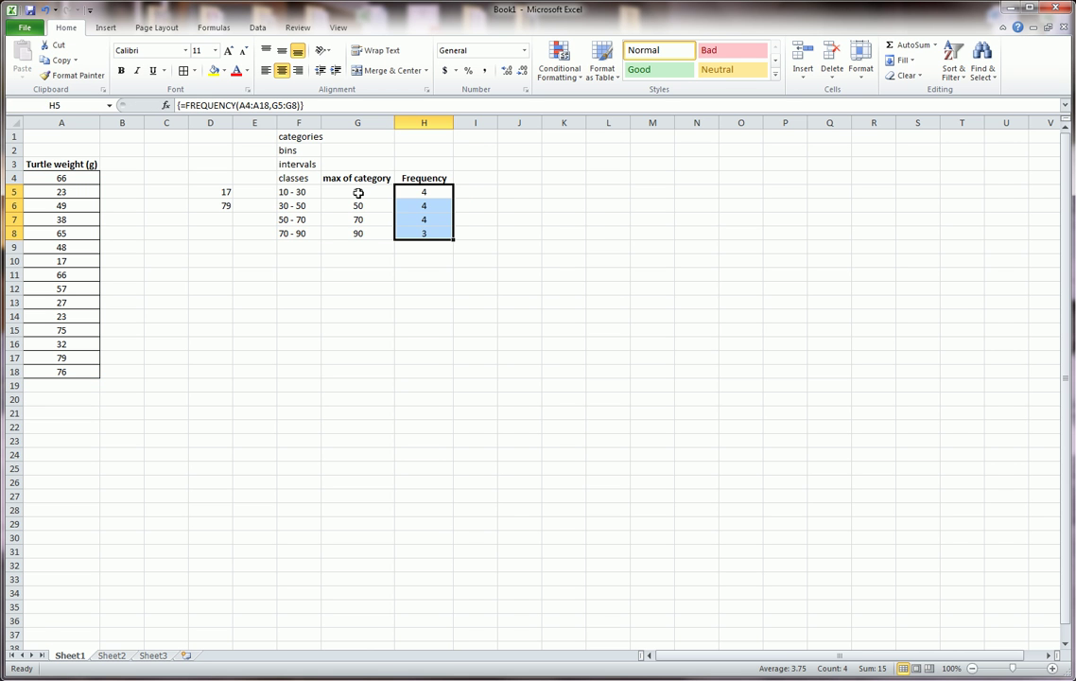
Insert a clustered column chart of the class table, plotting max of category and Frequency
{"action": "left_click", "coordinate": [430, 276]}
{"action": "left_click_drag", "start_coordinate": [422, 192], "coordinate": [423, 237]}
{"action": "left_click_drag", "start_coordinate": [379, 180], "coordinate": [400, 200]}
{"action": "left_click", "coordinate": [404, 204]}
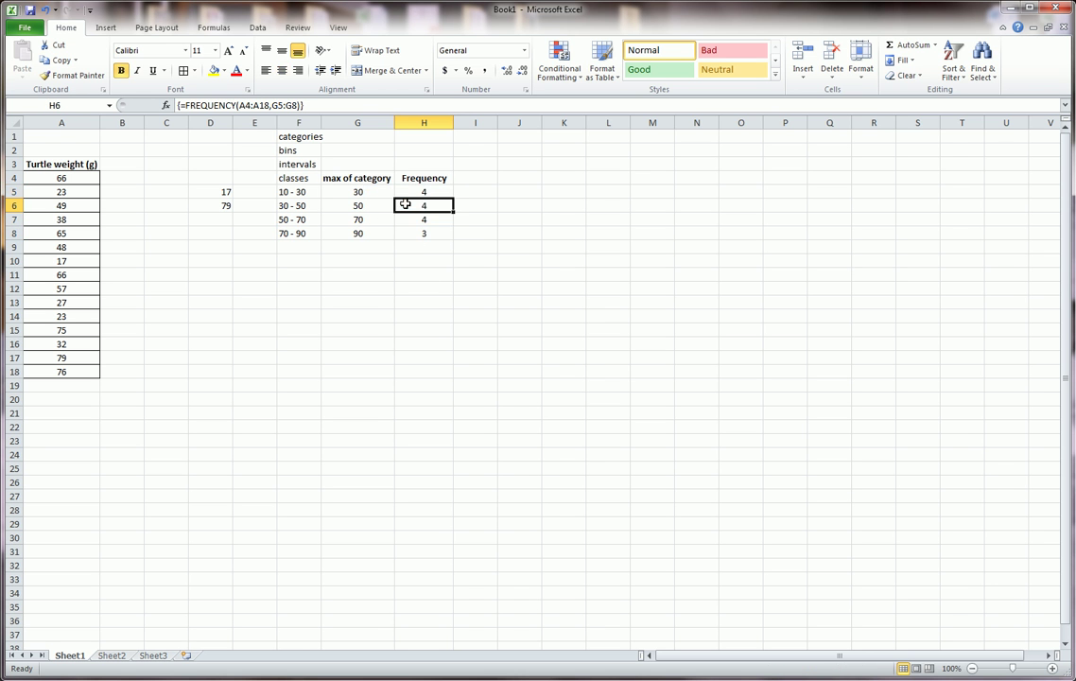
{"action": "left_click", "coordinate": [104, 28]}
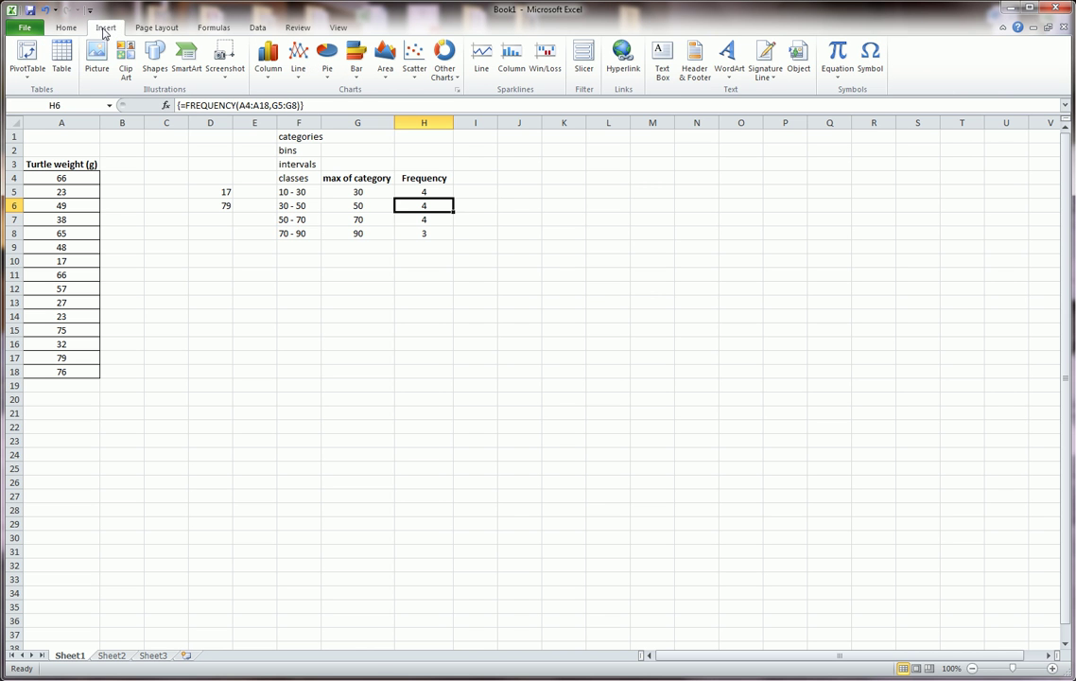
{"action": "left_click", "coordinate": [276, 77]}
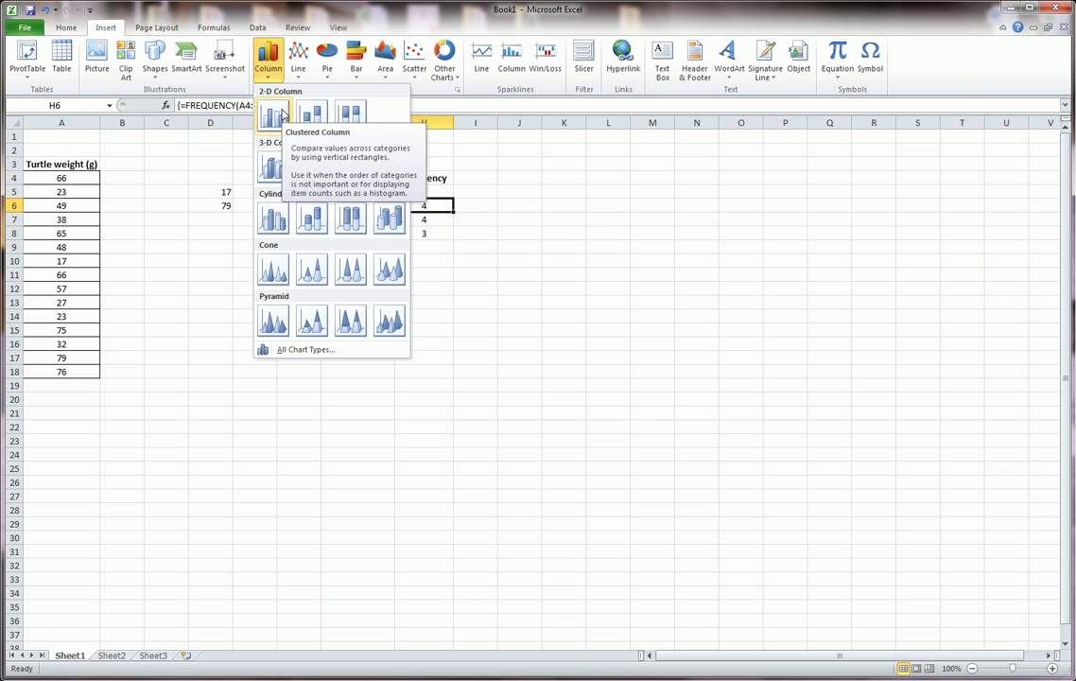
{"action": "left_click", "coordinate": [281, 115]}
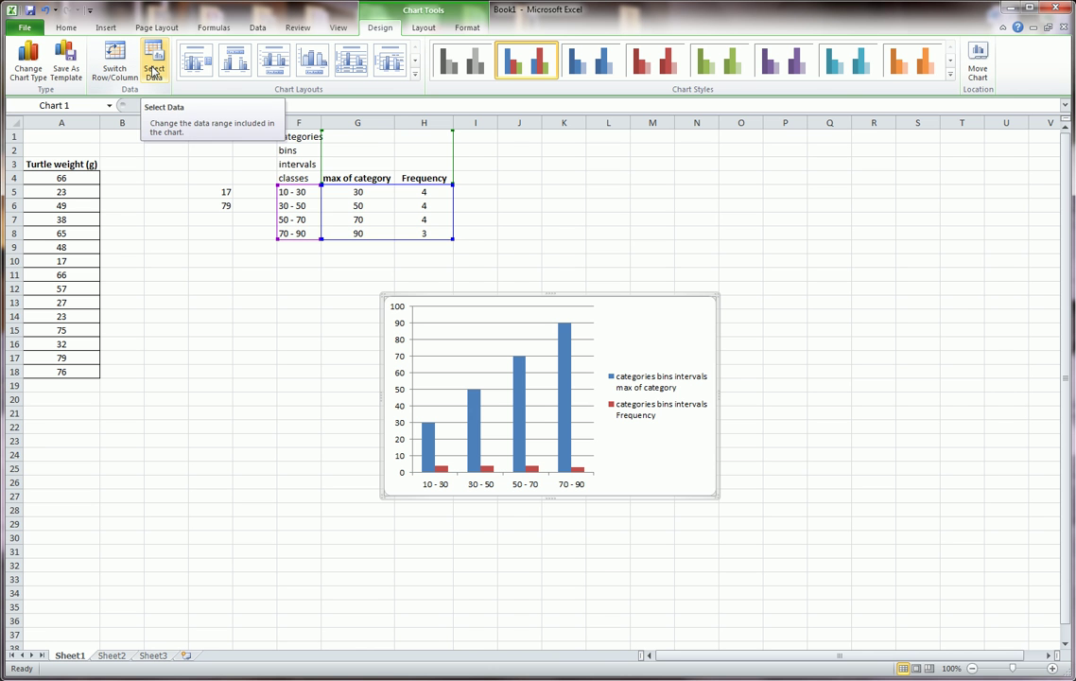
{"action": "mouse_move", "coordinate": [131, 39]}
{"action": "left_mouse_down"}
{"action": "mouse_move", "coordinate": [199, 72]}
{"action": "mouse_move", "coordinate": [133, 43]}
{"action": "left_mouse_up"}
Replace the chart's two series with one series using values H5:H8
{"action": "left_click", "coordinate": [153, 58]}
{"action": "left_click", "coordinate": [535, 274]}
{"action": "left_click", "coordinate": [534, 273]}
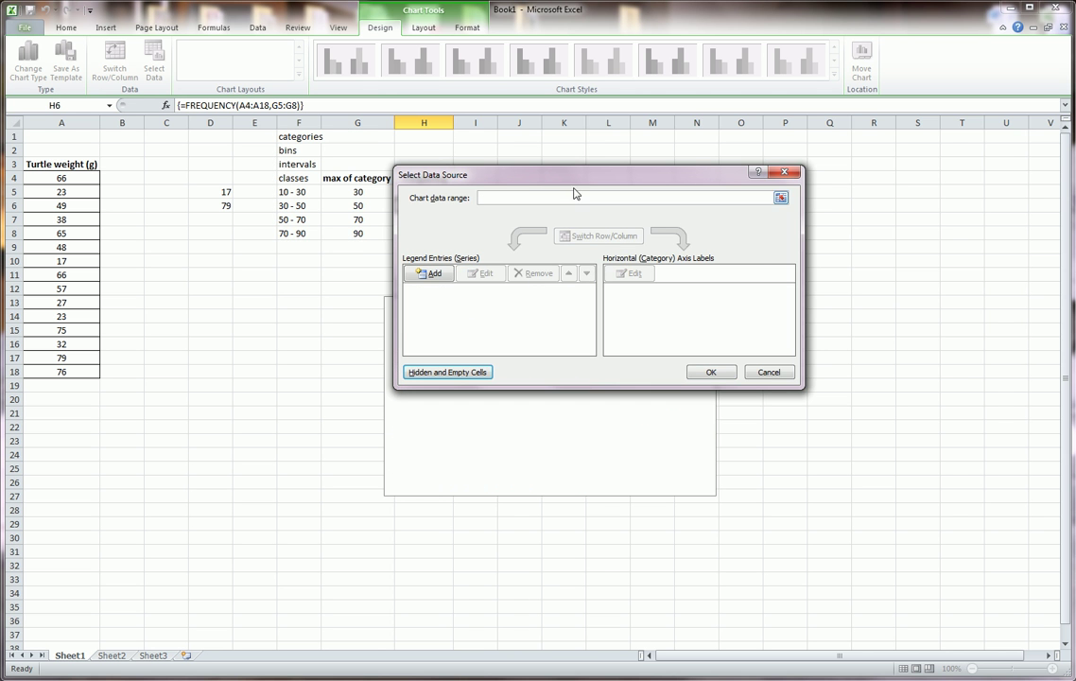
{"action": "left_click_drag", "start_coordinate": [579, 185], "coordinate": [823, 93]}
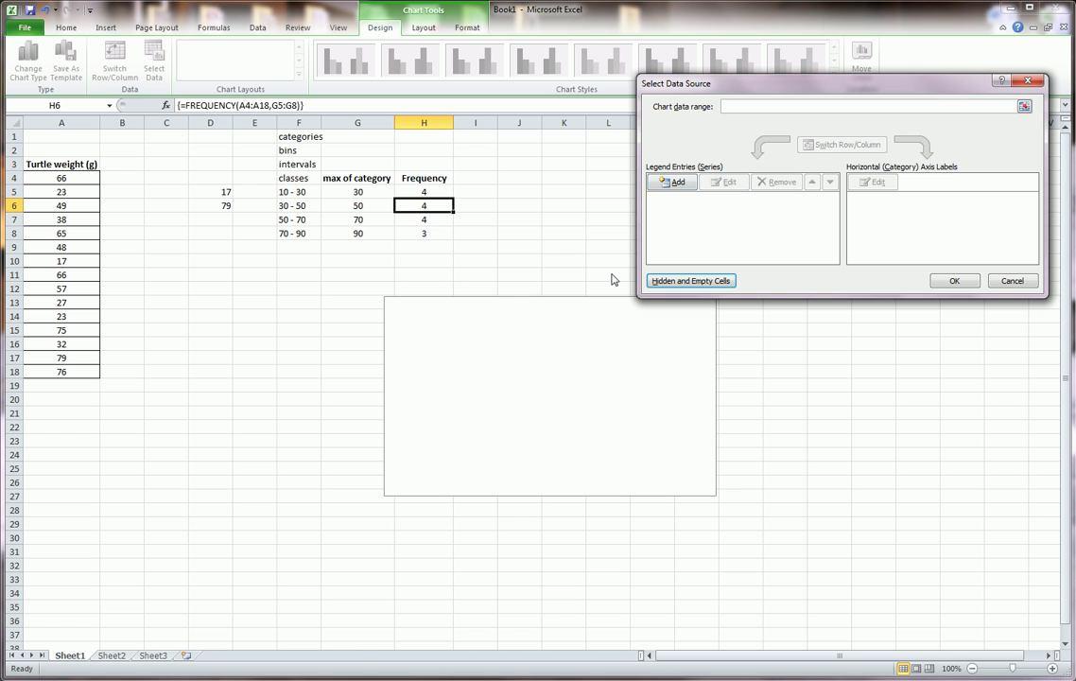
{"action": "left_click", "coordinate": [668, 181]}
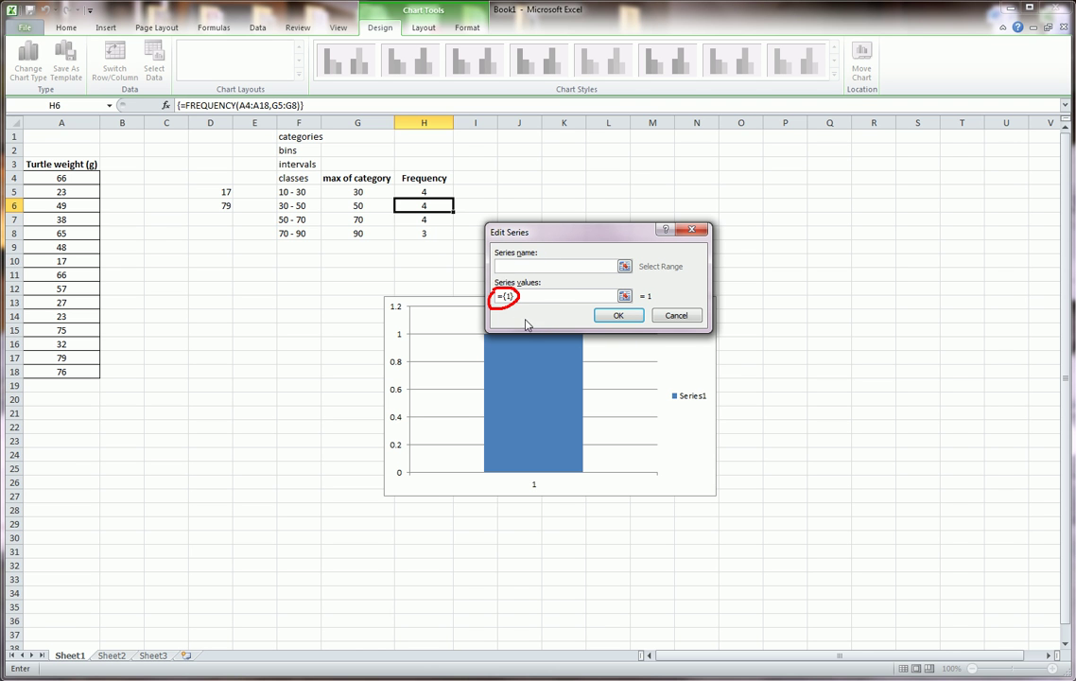
{"action": "left_click_drag", "start_coordinate": [518, 300], "coordinate": [481, 293]}
{"action": "key", "text": "Delete"}
{"action": "left_click_drag", "start_coordinate": [426, 192], "coordinate": [425, 233]}
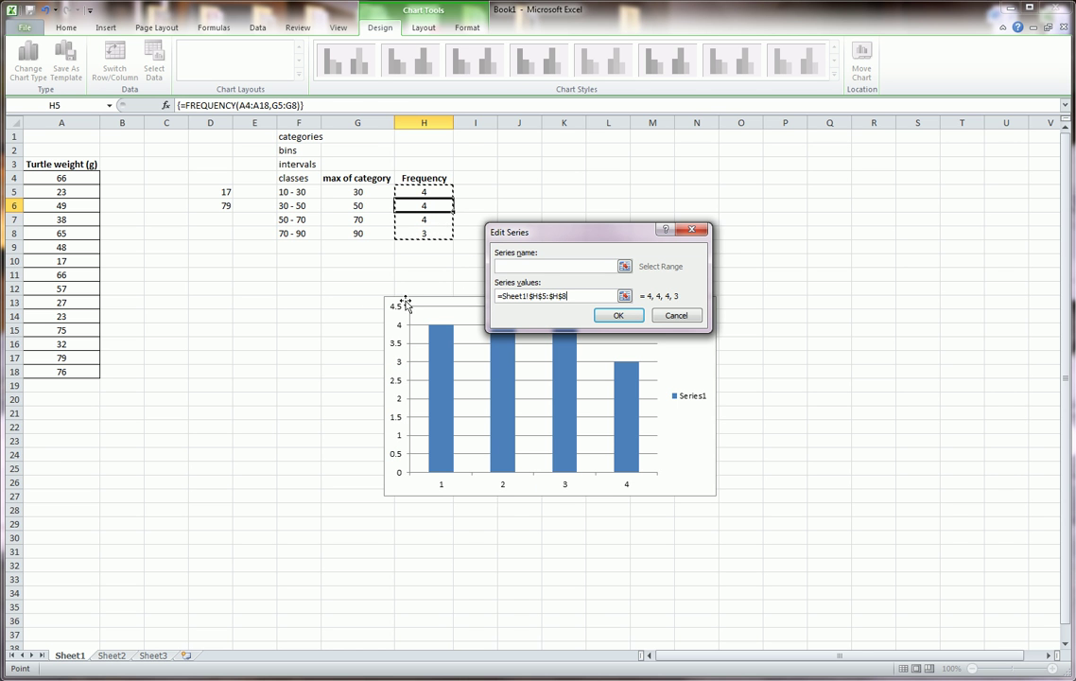
{"action": "left_click_drag", "start_coordinate": [515, 231], "coordinate": [576, 165]}
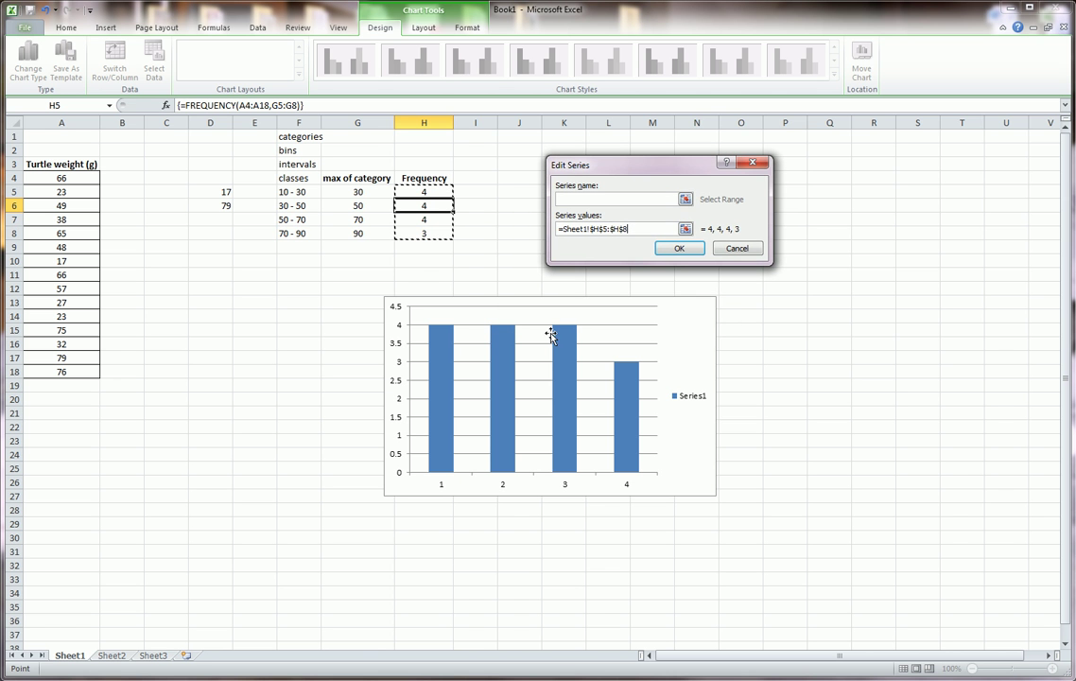
{"action": "left_click", "coordinate": [678, 249]}
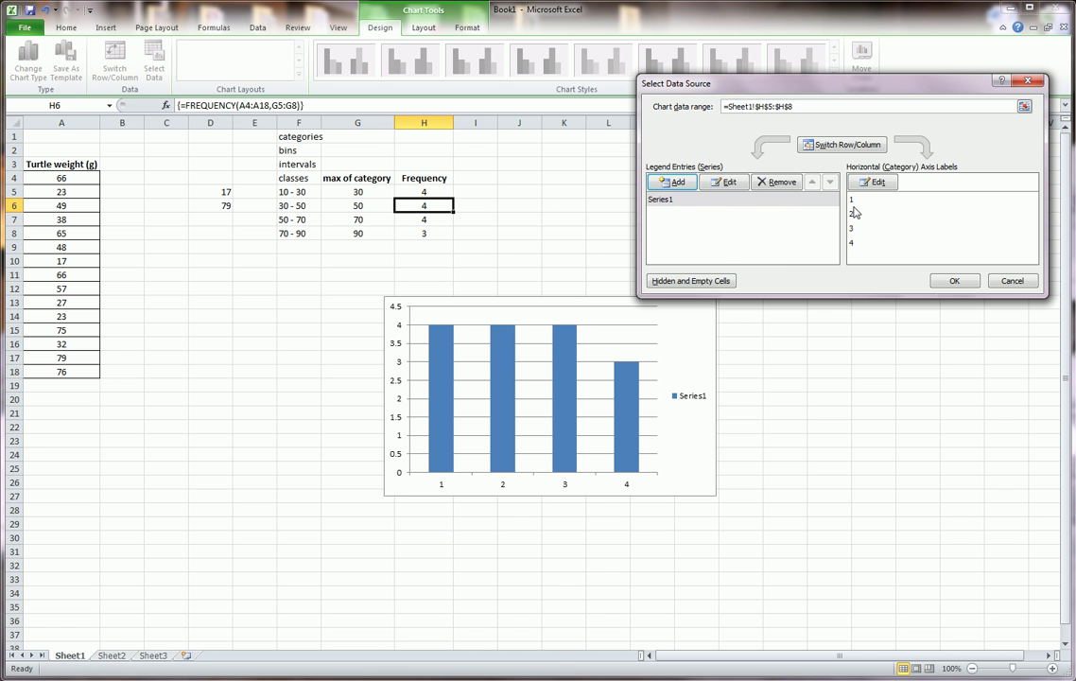
{"action": "mouse_move", "coordinate": [421, 469]}
{"action": "left_mouse_down"}
{"action": "mouse_move", "coordinate": [623, 456]}
{"action": "mouse_move", "coordinate": [643, 499]}
{"action": "mouse_move", "coordinate": [421, 498]}
{"action": "mouse_move", "coordinate": [431, 465]}
{"action": "left_mouse_up"}
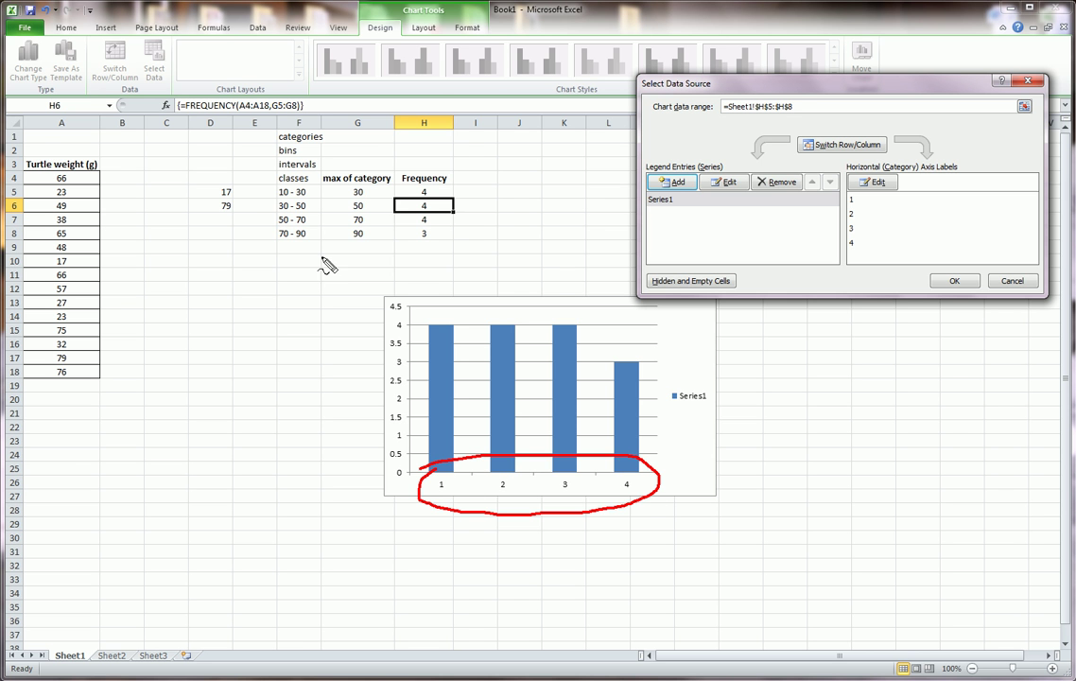
{"action": "mouse_move", "coordinate": [274, 190]}
{"action": "left_mouse_down"}
{"action": "mouse_move", "coordinate": [296, 189]}
{"action": "mouse_move", "coordinate": [303, 241]}
{"action": "mouse_move", "coordinate": [270, 248]}
{"action": "mouse_move", "coordinate": [277, 184]}
{"action": "left_mouse_up"}
{"action": "key", "text": "Escape"}
Use the classes in F5:F8 as the horizontal axis labels and apply the data
{"action": "left_click", "coordinate": [873, 182]}
{"action": "left_click_drag", "start_coordinate": [308, 197], "coordinate": [307, 236]}
{"action": "left_click", "coordinate": [682, 233]}
{"action": "left_click", "coordinate": [949, 281]}
{"action": "mouse_move", "coordinate": [403, 472]}
{"action": "left_mouse_down"}
{"action": "mouse_move", "coordinate": [667, 460]}
{"action": "mouse_move", "coordinate": [492, 521]}
{"action": "mouse_move", "coordinate": [410, 495]}
{"action": "mouse_move", "coordinate": [431, 472]}
{"action": "left_mouse_up"}
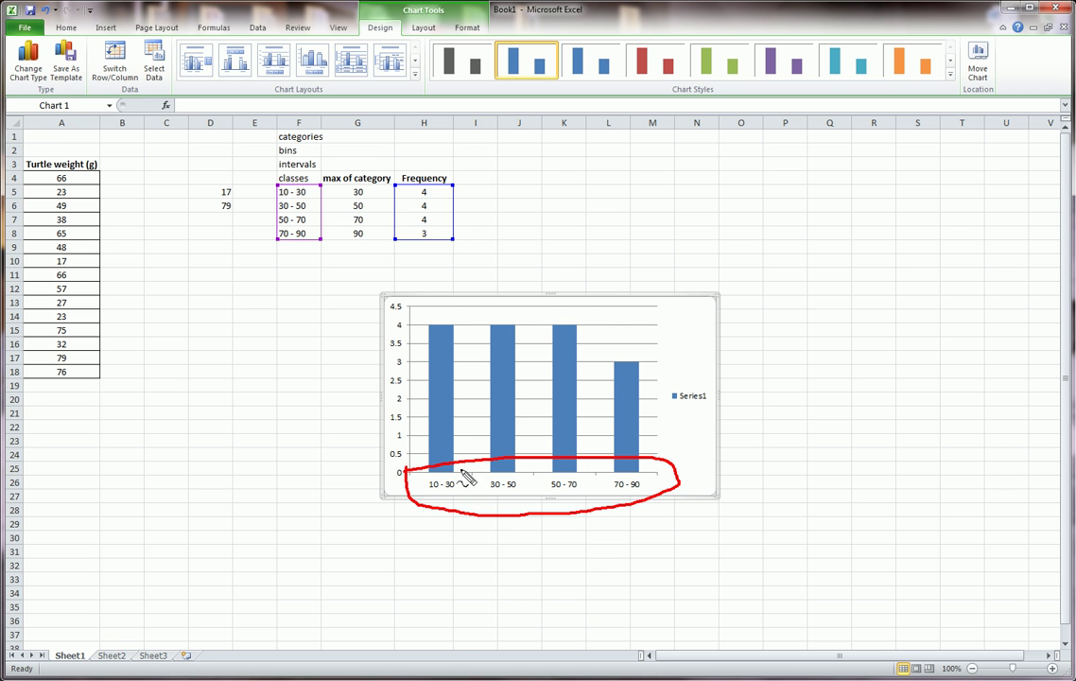
{"action": "key", "text": "e"}
{"action": "mouse_move", "coordinate": [409, 357]}
{"action": "left_mouse_down"}
{"action": "mouse_move", "coordinate": [577, 315]}
{"action": "mouse_move", "coordinate": [556, 508]}
{"action": "mouse_move", "coordinate": [416, 322]}
{"action": "left_mouse_up"}
{"action": "key", "text": "e"}
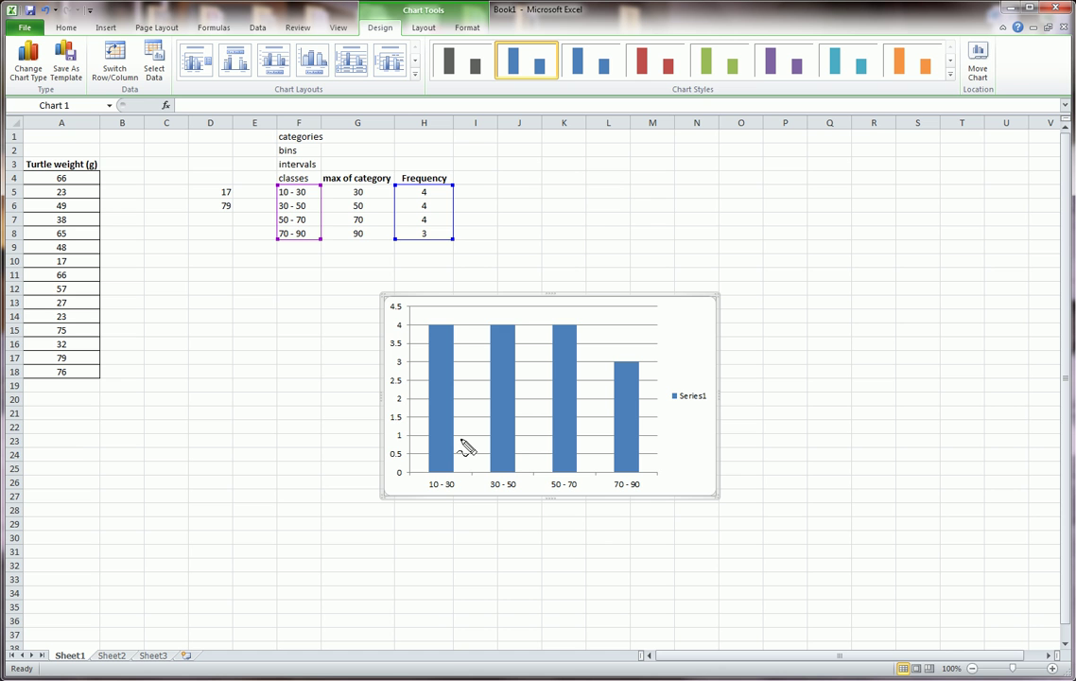
{"action": "mouse_move", "coordinate": [463, 446]}
{"action": "left_mouse_down"}
{"action": "mouse_move", "coordinate": [527, 458]}
{"action": "mouse_move", "coordinate": [518, 437]}
{"action": "left_mouse_up"}
{"action": "mouse_move", "coordinate": [613, 439]}
{"action": "left_mouse_down"}
{"action": "mouse_move", "coordinate": [620, 452]}
{"action": "mouse_move", "coordinate": [590, 444]}
{"action": "mouse_move", "coordinate": [570, 460]}
{"action": "left_mouse_up"}
{"action": "mouse_move", "coordinate": [674, 374]}
{"action": "left_mouse_down"}
{"action": "mouse_move", "coordinate": [684, 425]}
{"action": "mouse_move", "coordinate": [667, 380]}
{"action": "left_mouse_up"}
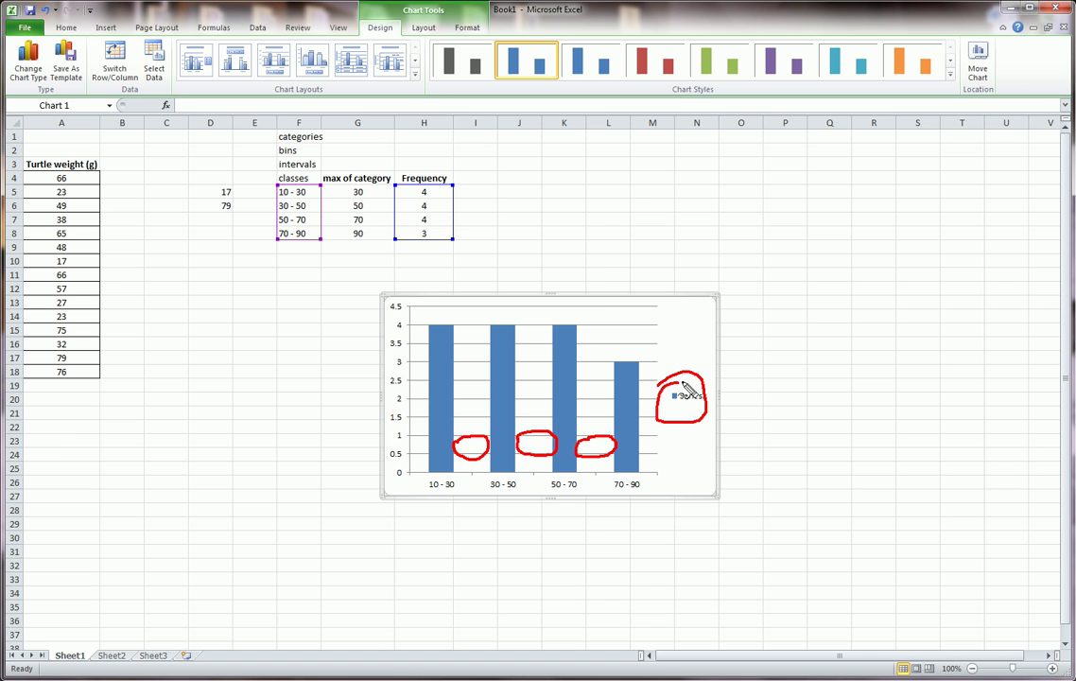
{"action": "mouse_move", "coordinate": [421, 280]}
{"action": "left_mouse_down"}
{"action": "mouse_move", "coordinate": [629, 293]}
{"action": "mouse_move", "coordinate": [504, 320]}
{"action": "mouse_move", "coordinate": [430, 286]}
{"action": "left_mouse_up"}
{"action": "mouse_move", "coordinate": [373, 350]}
{"action": "left_mouse_down"}
{"action": "mouse_move", "coordinate": [399, 432]}
{"action": "mouse_move", "coordinate": [408, 423]}
{"action": "left_mouse_up"}
{"action": "mouse_move", "coordinate": [447, 490]}
{"action": "left_mouse_down"}
{"action": "mouse_move", "coordinate": [594, 492]}
{"action": "mouse_move", "coordinate": [488, 538]}
{"action": "mouse_move", "coordinate": [454, 494]}
{"action": "left_mouse_up"}
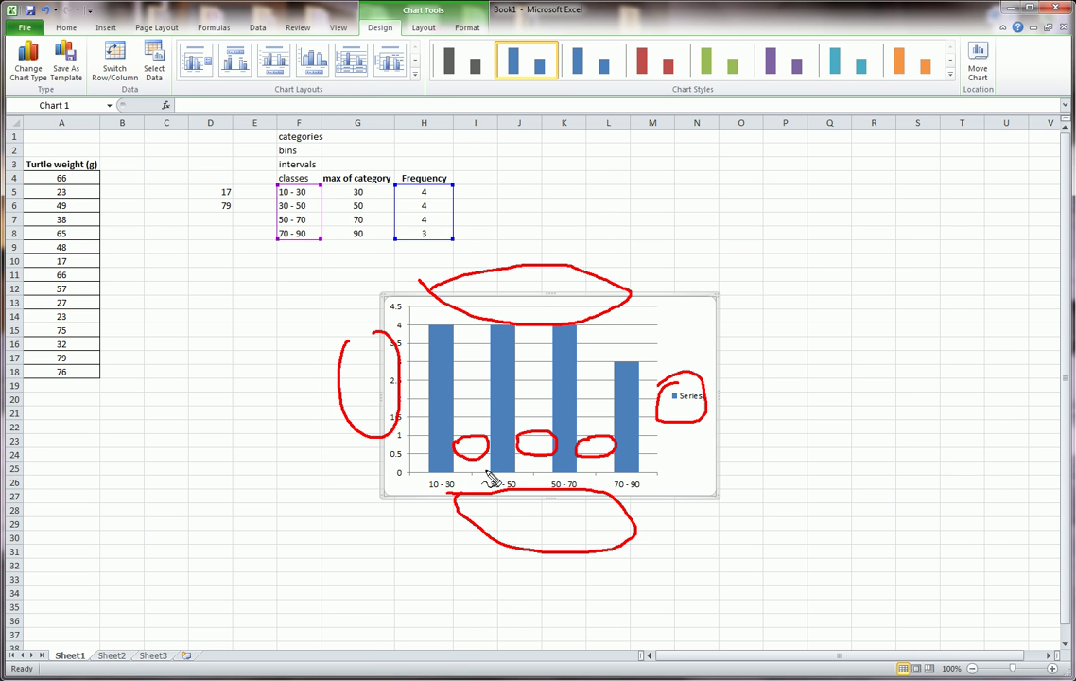
{"action": "key", "text": "Escape"}
Bring up the formatting options for the histogram's bar series
{"action": "right_click", "coordinate": [442, 416]}
{"action": "left_click", "coordinate": [499, 535]}
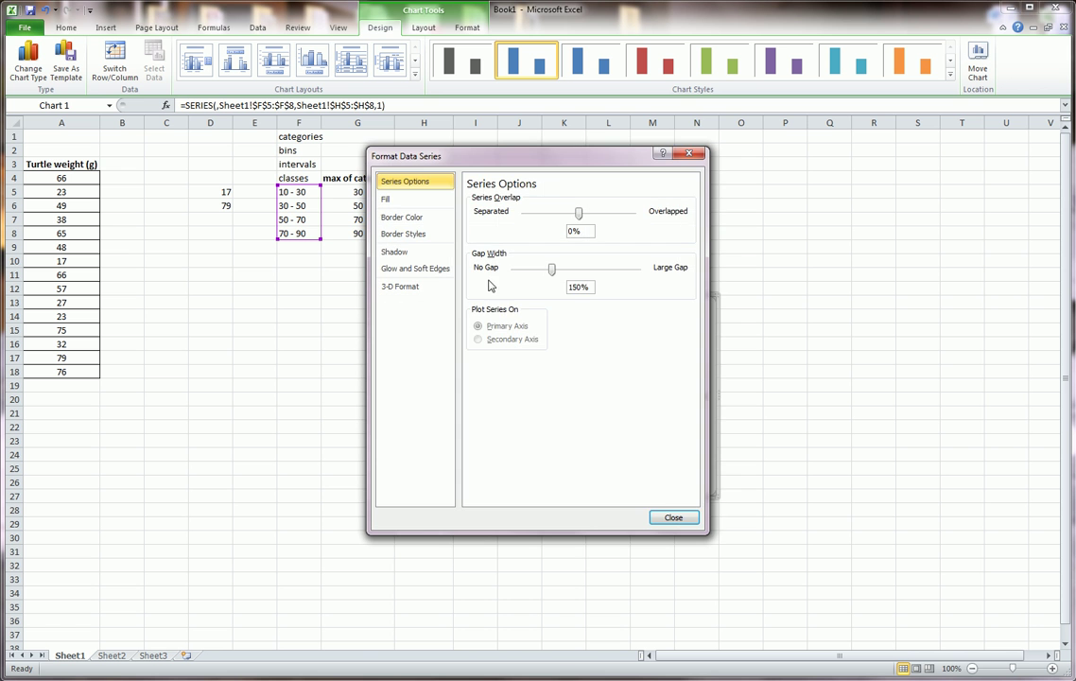
{"action": "left_click", "coordinate": [673, 518]}
{"action": "right_click", "coordinate": [511, 425]}
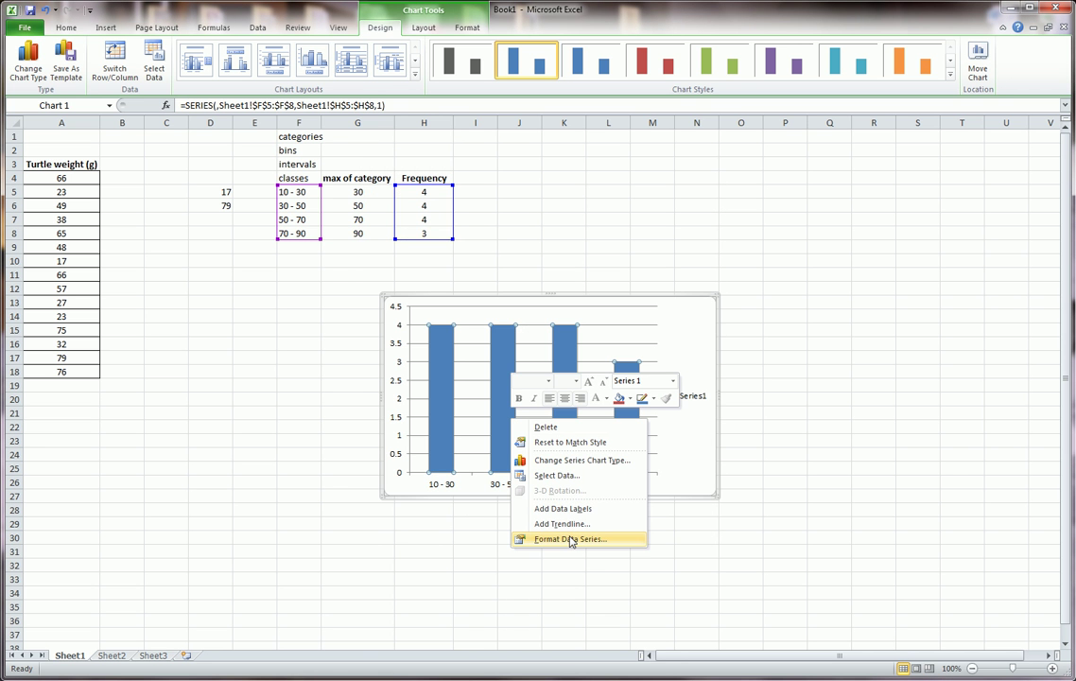
{"action": "mouse_move", "coordinate": [611, 525]}
{"action": "left_mouse_down"}
{"action": "mouse_move", "coordinate": [602, 559]}
{"action": "mouse_move", "coordinate": [538, 534]}
{"action": "left_mouse_up"}
{"action": "key", "text": "Escape"}
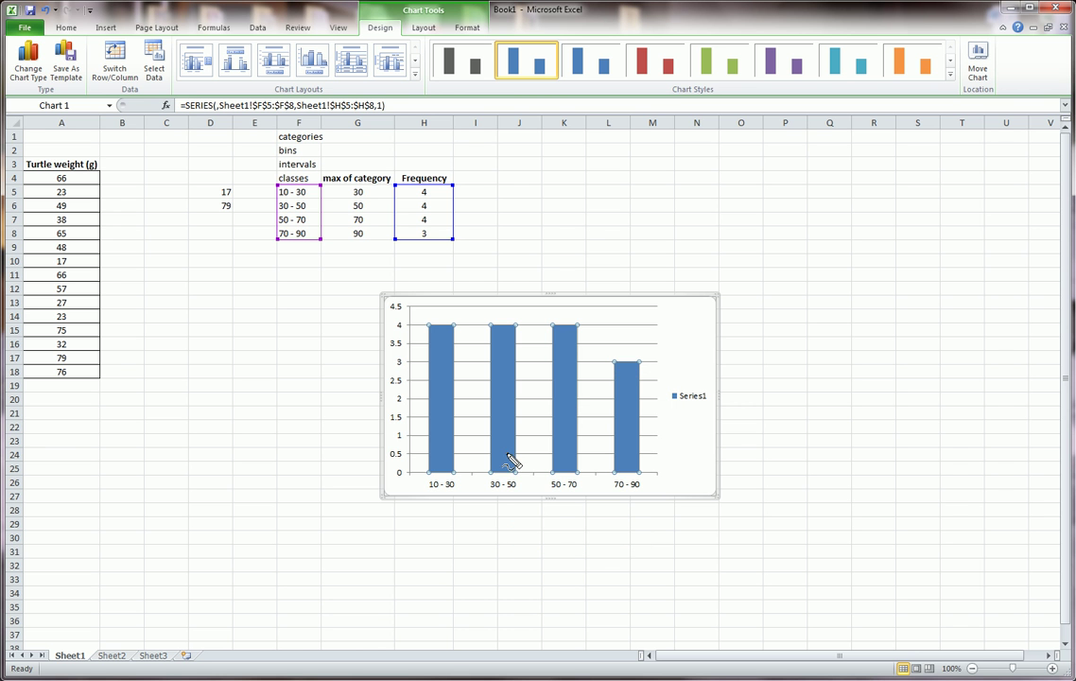
{"action": "right_click", "coordinate": [506, 455]}
{"action": "key", "text": "Escape"}
Set the bars' gap width to 0% (No Gap) and delete the Series1 legend
{"action": "right_click", "coordinate": [506, 455]}
{"action": "left_click", "coordinate": [558, 574]}
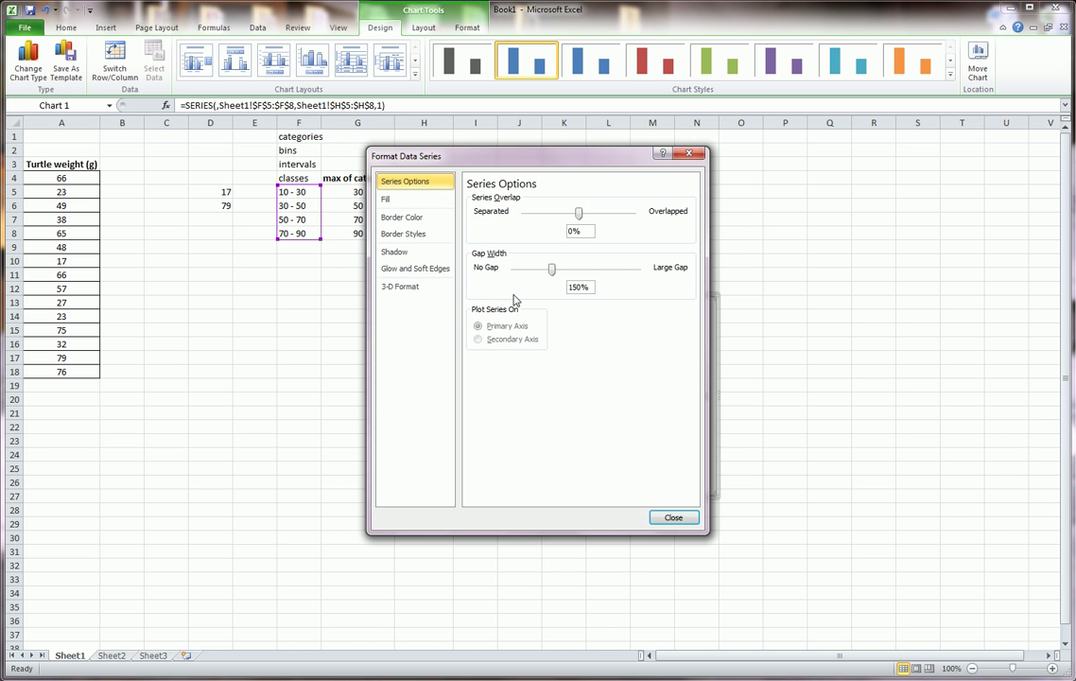
{"action": "mouse_move", "coordinate": [456, 247]}
{"action": "left_mouse_down"}
{"action": "mouse_move", "coordinate": [611, 284]}
{"action": "mouse_move", "coordinate": [452, 248]}
{"action": "left_mouse_up"}
{"action": "key", "text": "Escape"}
{"action": "left_click_drag", "start_coordinate": [548, 272], "coordinate": [513, 271]}
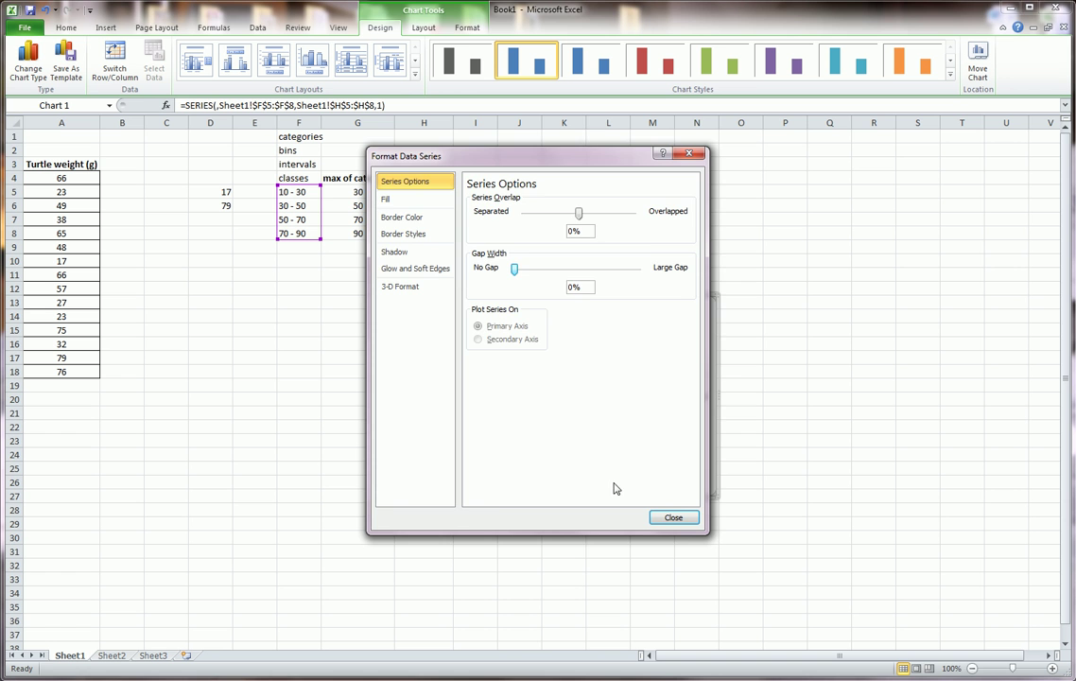
{"action": "left_click", "coordinate": [673, 517]}
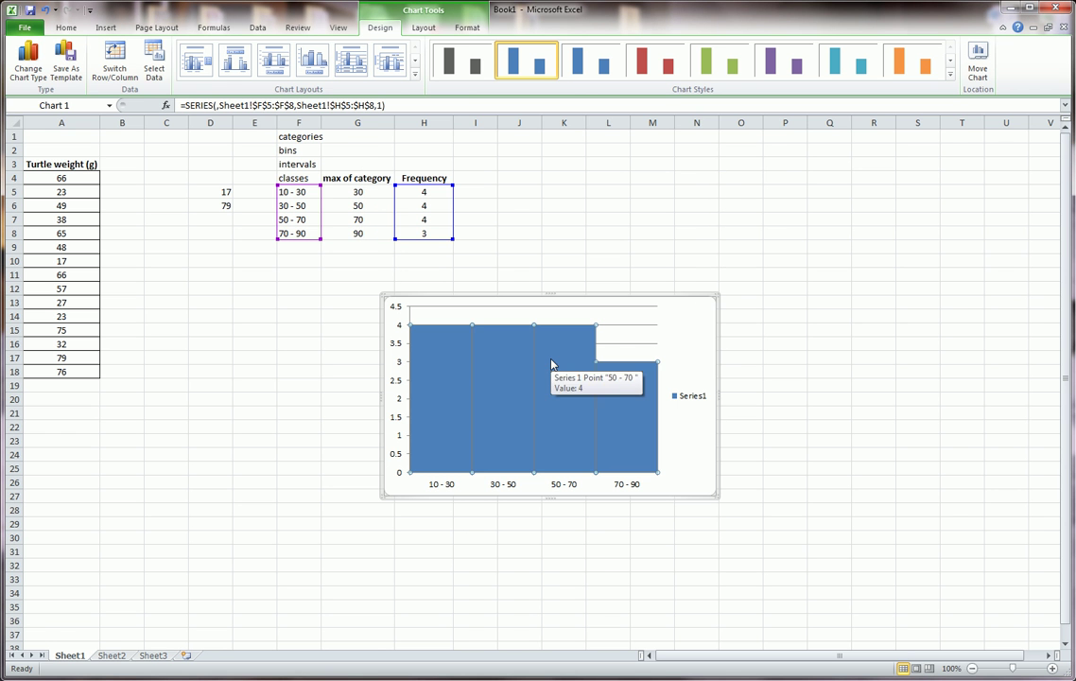
{"action": "left_click", "coordinate": [690, 397]}
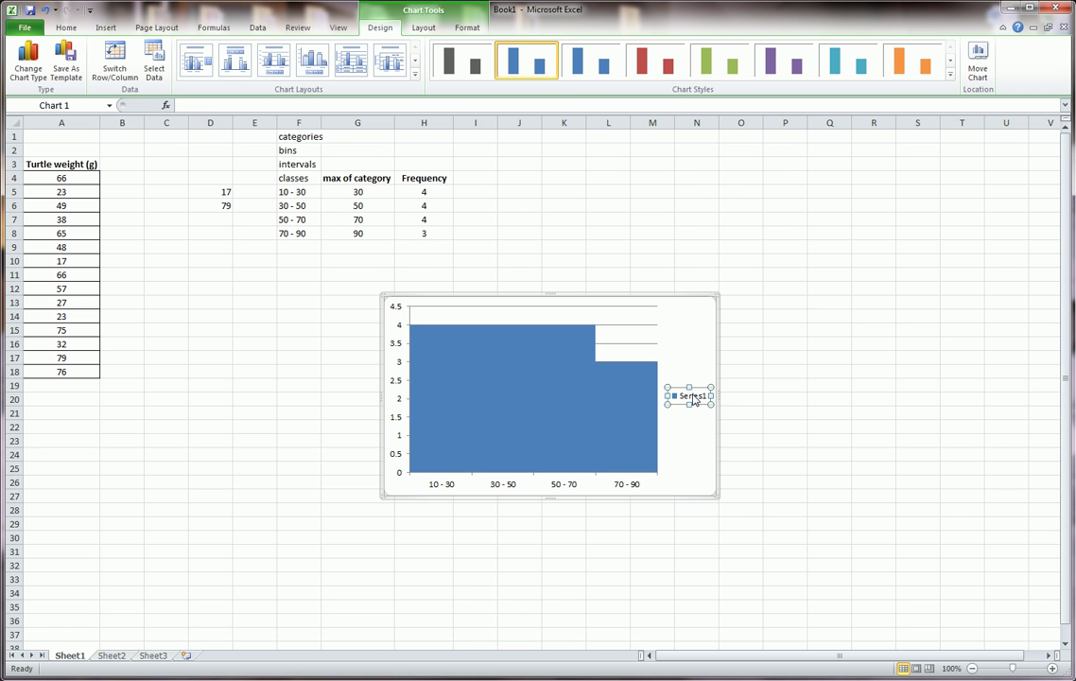
{"action": "key", "text": "Delete"}
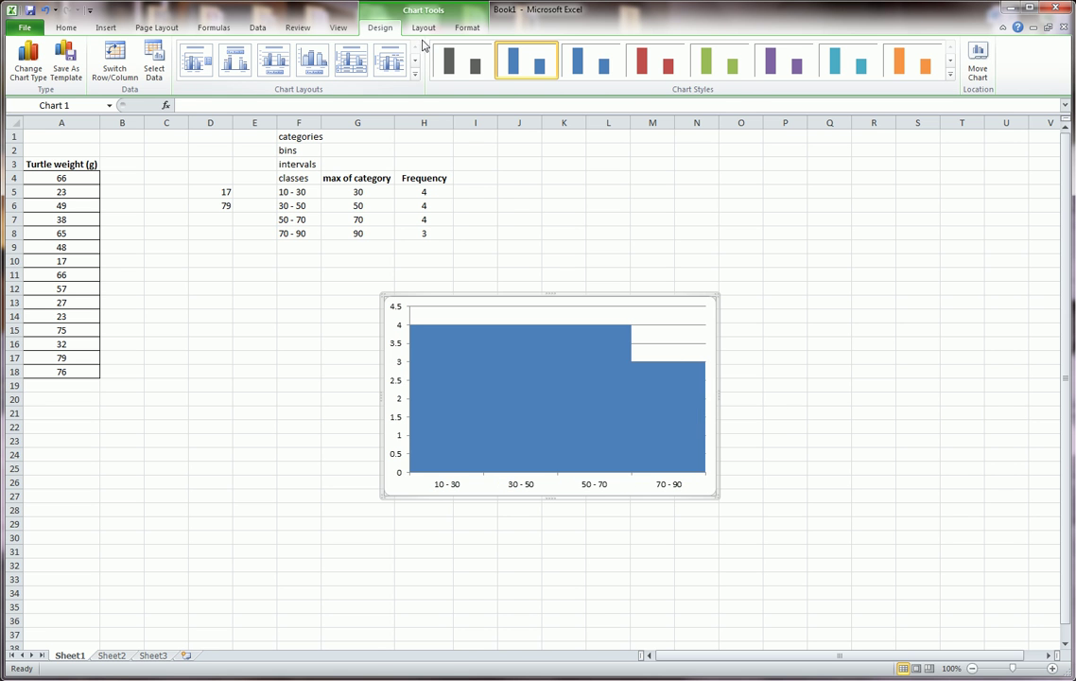
Add a title above the chart reading 'Freq Histogram of Tutle Weight'
{"action": "left_click", "coordinate": [423, 28]}
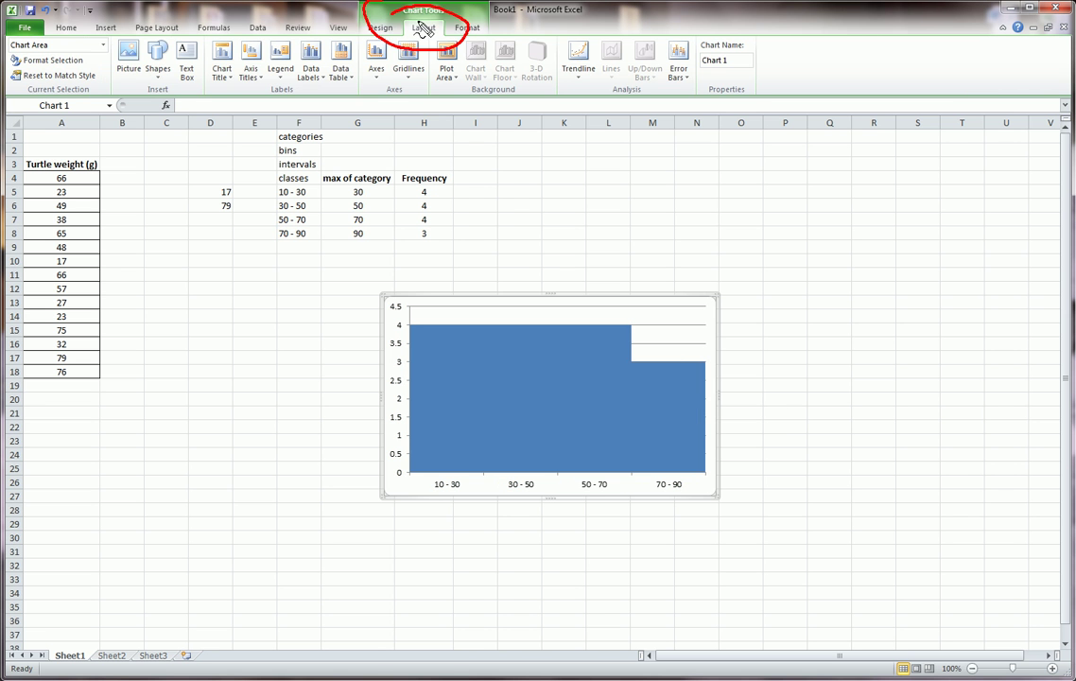
{"action": "left_click", "coordinate": [221, 64]}
{"action": "left_click", "coordinate": [275, 157]}
{"action": "type", "text": "Histo"}
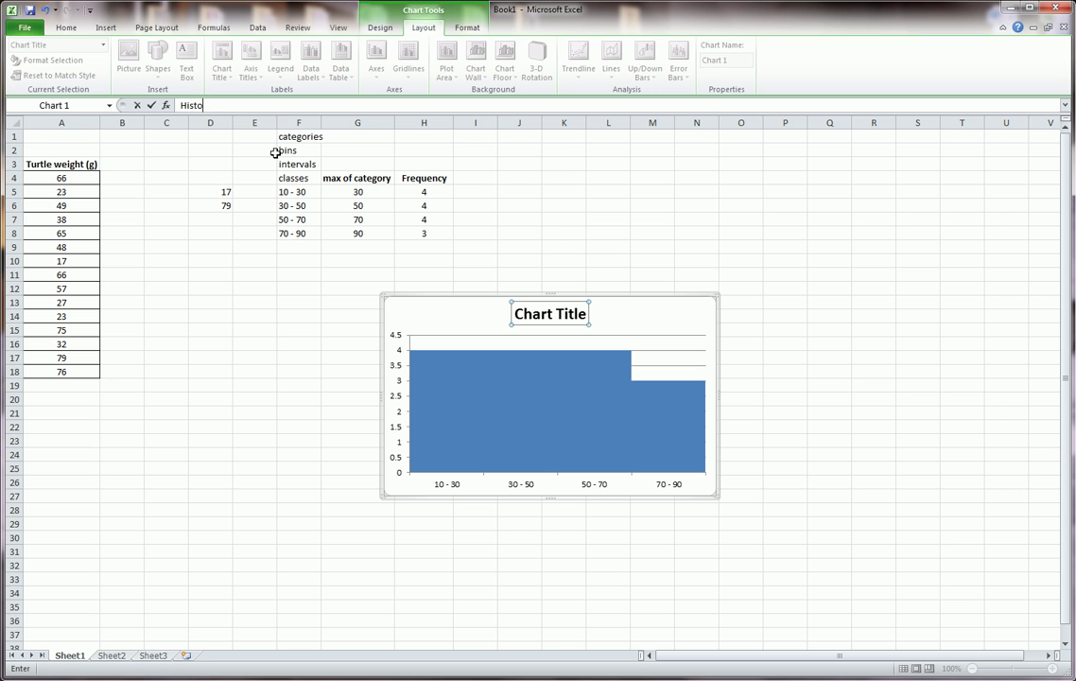
{"action": "type", "text": "e"}
{"action": "key", "text": "BackSpace"}
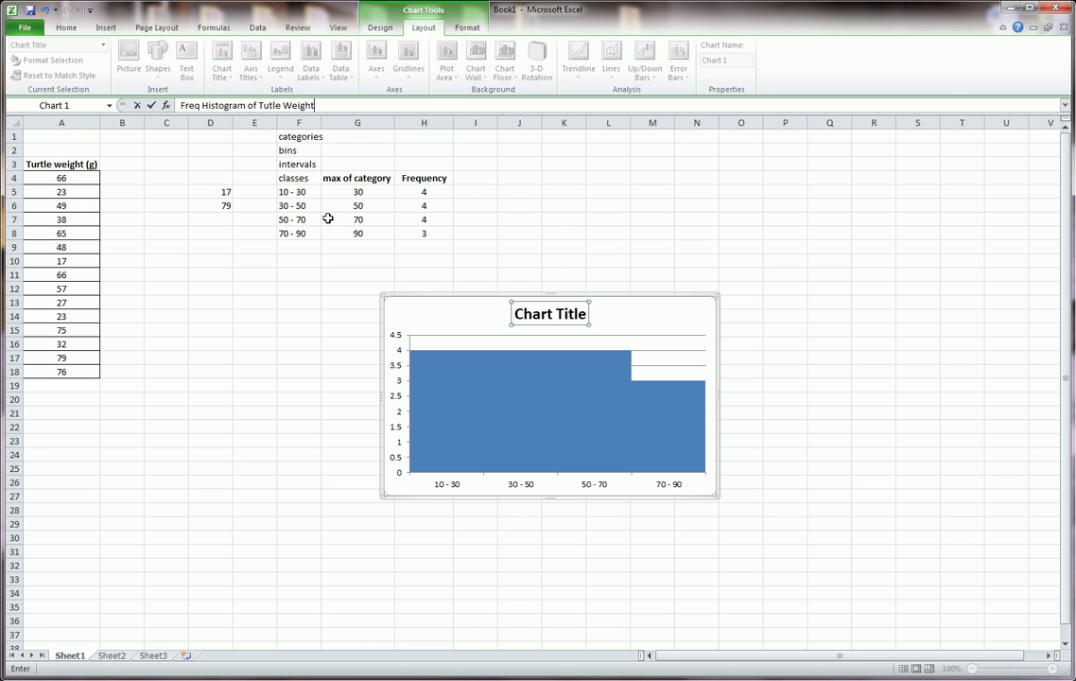
{"action": "left_click", "coordinate": [295, 397]}
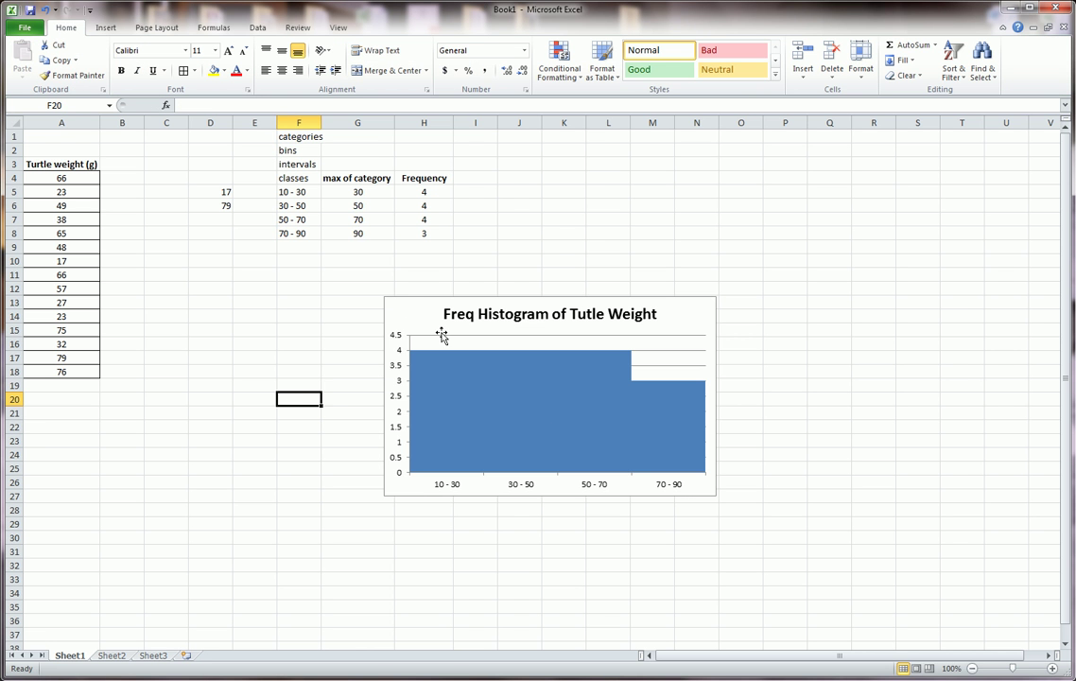
Place the cursor inside the misspelled word 'Tutle' in the chart title
{"action": "left_click", "coordinate": [555, 435]}
{"action": "double_click", "coordinate": [586, 319]}
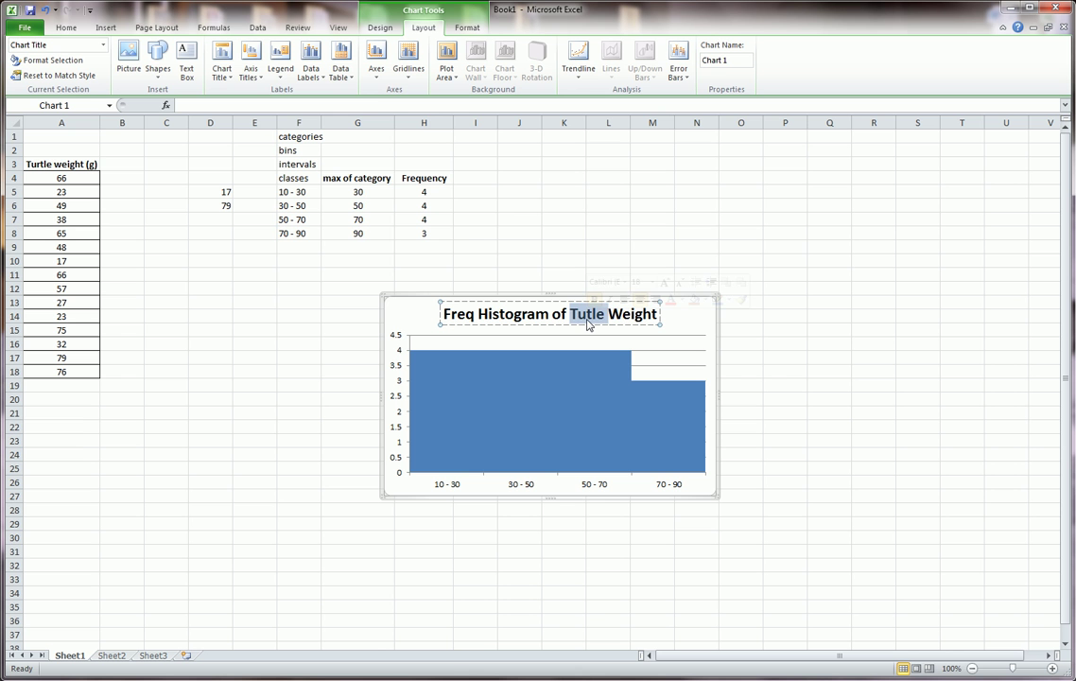
{"action": "left_click", "coordinate": [588, 317]}
Correct the title to 'Turtle' and add the horizontal axis title 'Categories' below the axis
{"action": "type", "text": "r"}
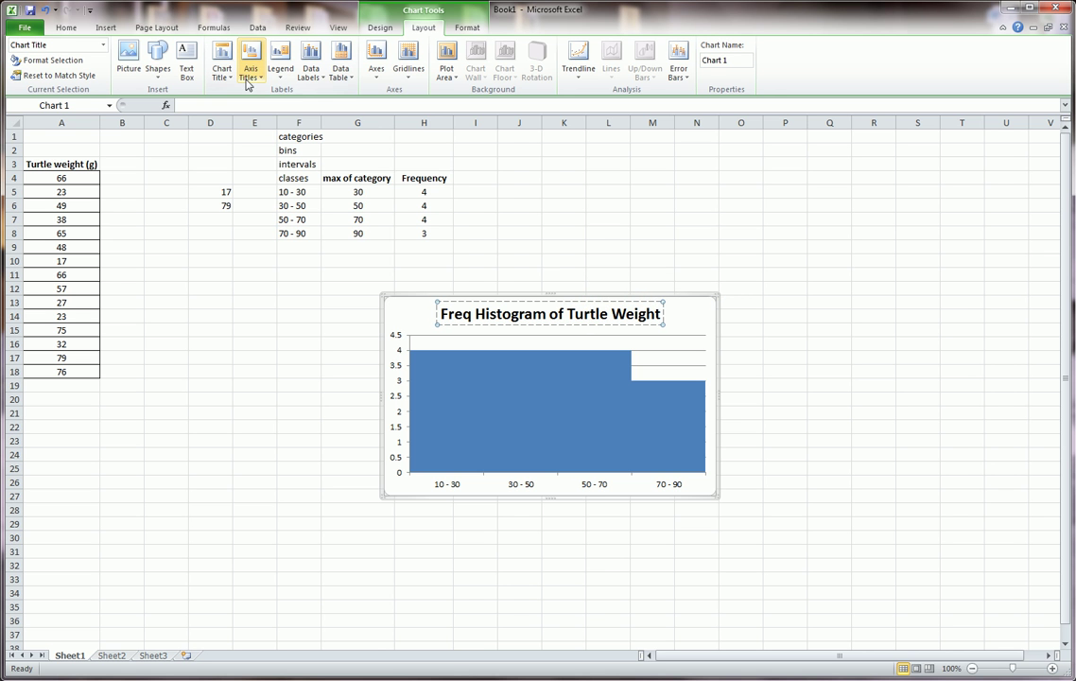
{"action": "left_click", "coordinate": [250, 68]}
{"action": "mouse_move", "coordinate": [298, 113]}
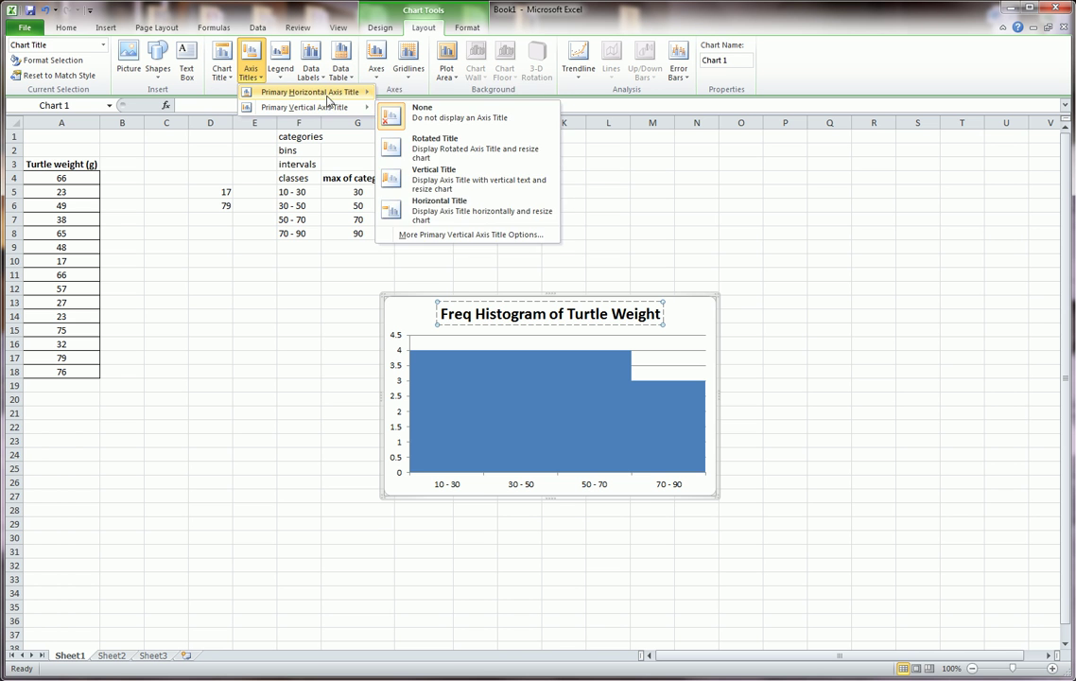
{"action": "mouse_move", "coordinate": [312, 92]}
{"action": "left_click", "coordinate": [402, 130]}
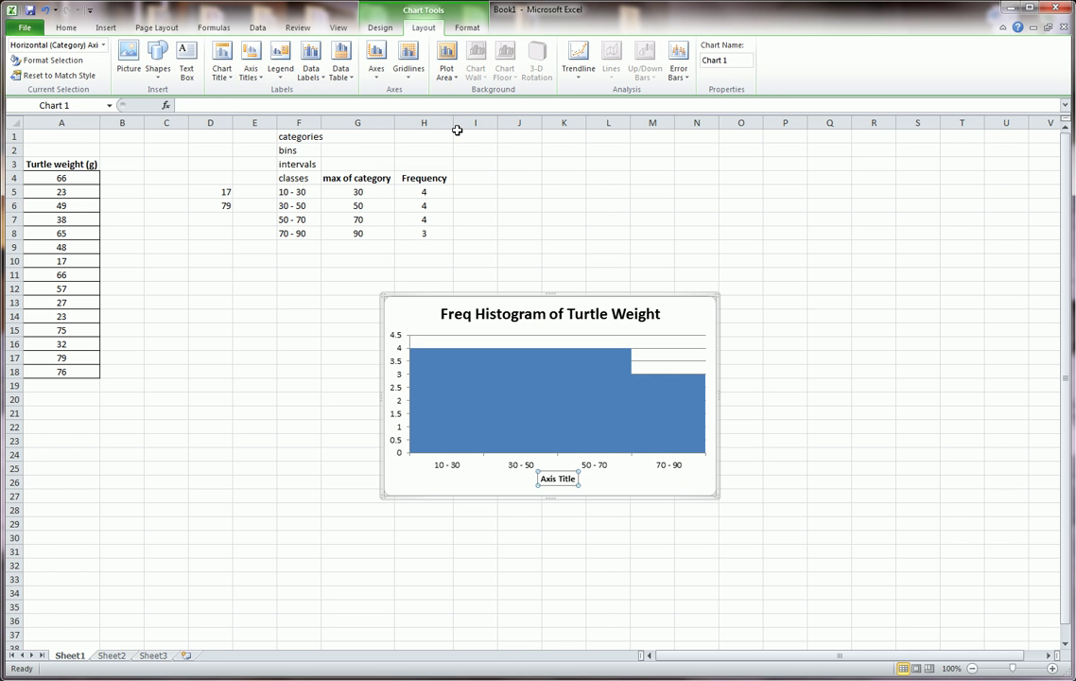
{"action": "type", "text": "T"}
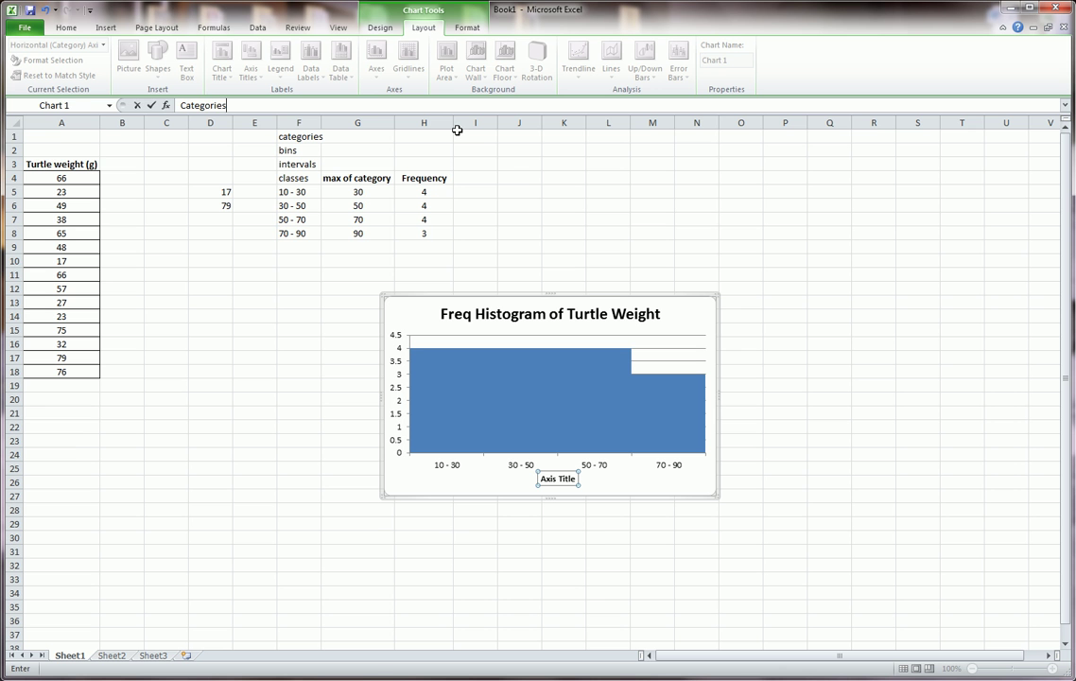
{"action": "key", "text": "Return"}
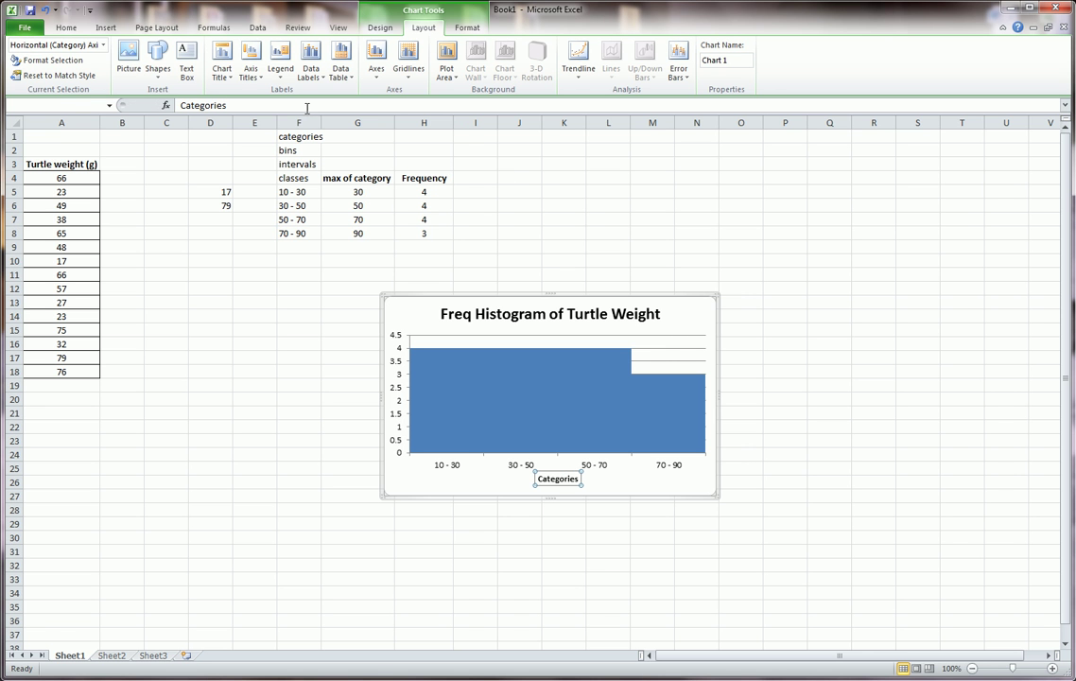
Add a rotated vertical axis title reading 'Frequency'
{"action": "left_click", "coordinate": [251, 71]}
{"action": "mouse_move", "coordinate": [302, 107]}
{"action": "left_click", "coordinate": [457, 158]}
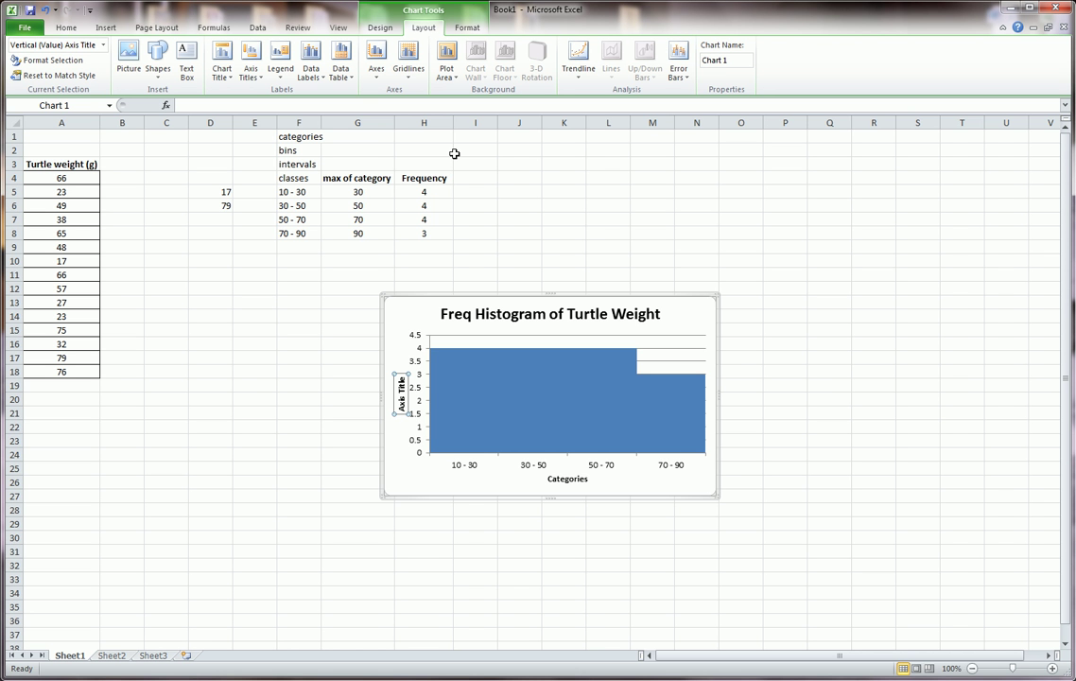
{"action": "type", "text": "Freq"}
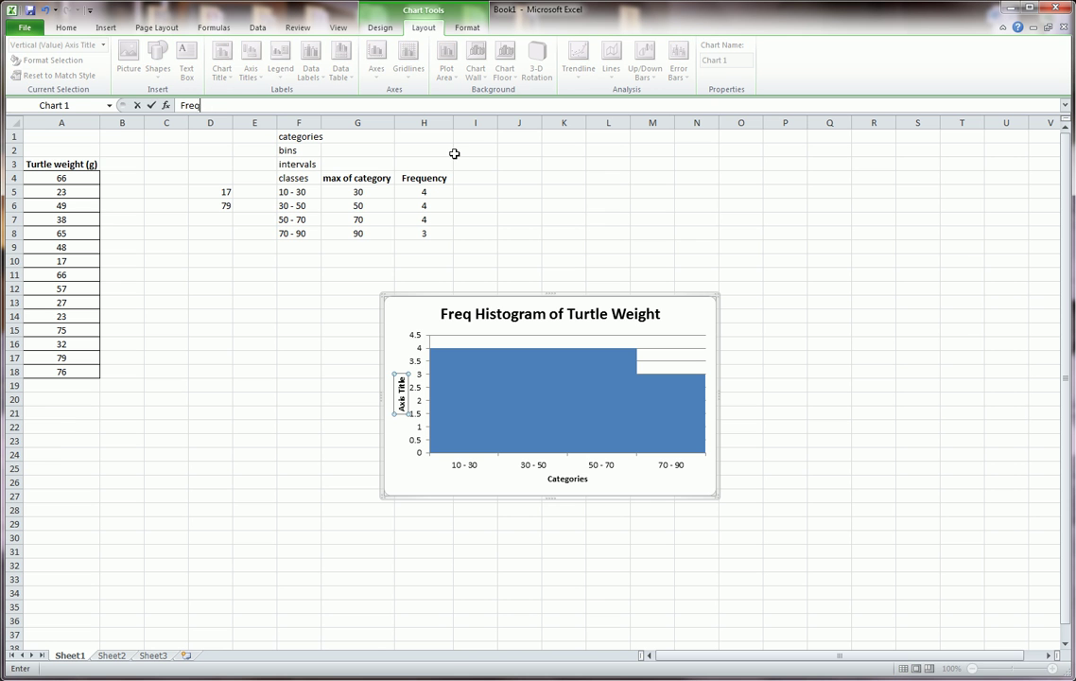
{"action": "type", "text": "uency"}
{"action": "key", "text": "Return"}
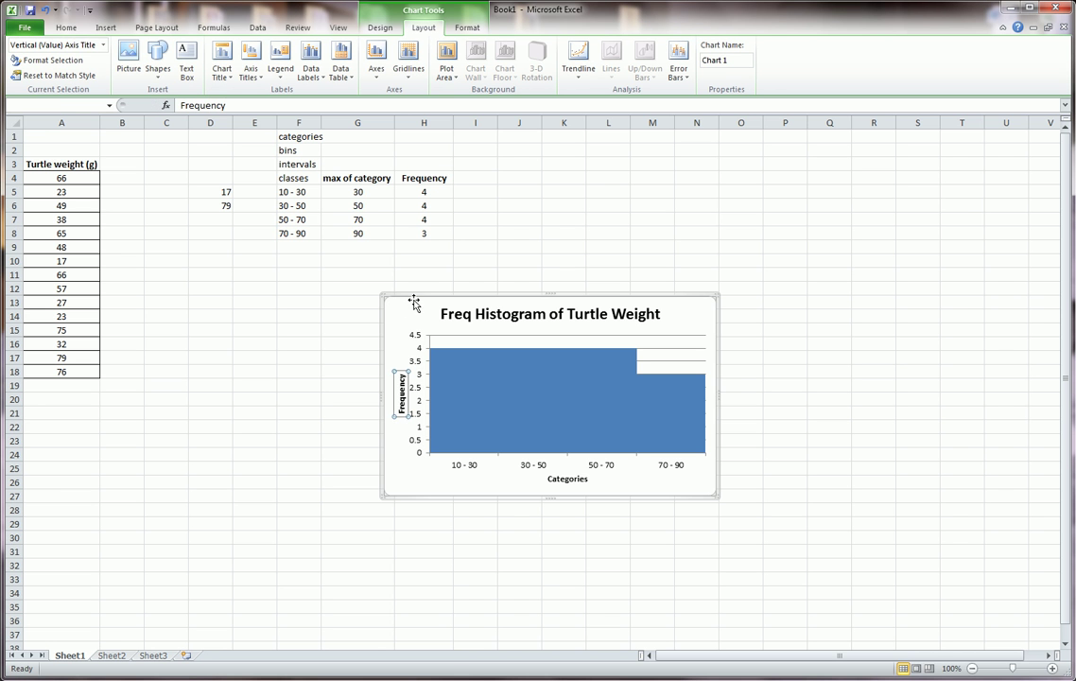
Enlarge the chart and move it lower on the sheet
{"action": "left_click", "coordinate": [538, 336]}
{"action": "left_click_drag", "start_coordinate": [714, 304], "coordinate": [836, 209]}
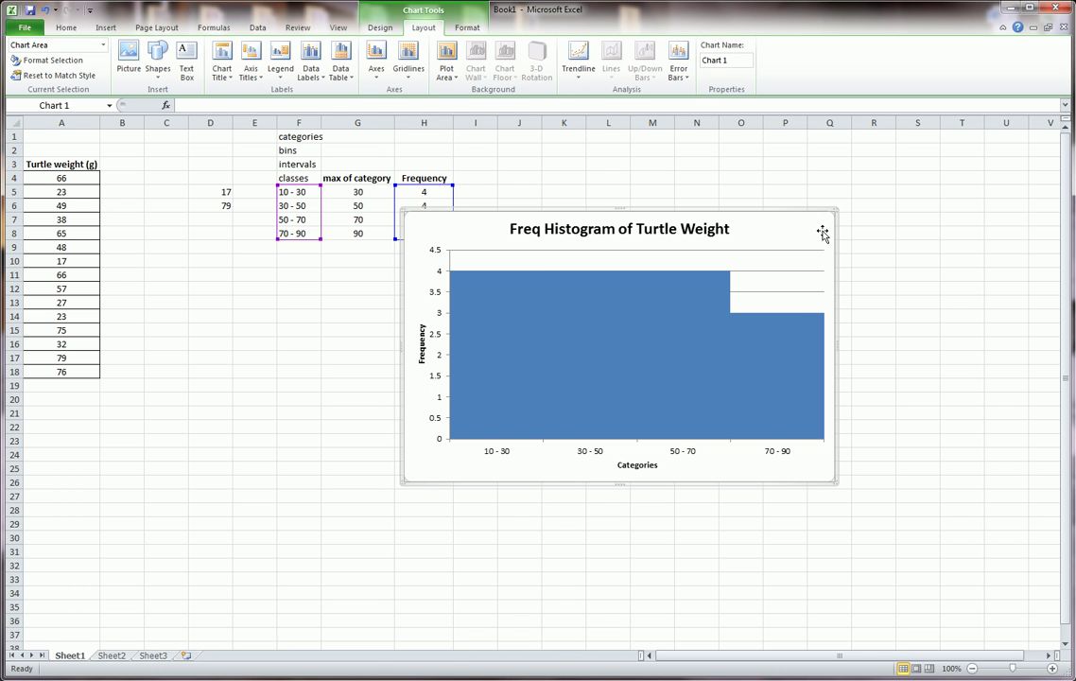
{"action": "left_click", "coordinate": [624, 352]}
{"action": "right_click", "coordinate": [609, 353]}
{"action": "key", "text": "Escape"}
{"action": "left_click", "coordinate": [405, 402]}
{"action": "left_click_drag", "start_coordinate": [523, 235], "coordinate": [506, 333]}
{"action": "left_click", "coordinate": [295, 275]}
Change the weights to 18 in A4, 77 in A9, 32 in A13 and 32 in A11
{"action": "left_click", "coordinate": [424, 197]}
{"action": "left_click", "coordinate": [223, 351]}
{"action": "left_click", "coordinate": [94, 258]}
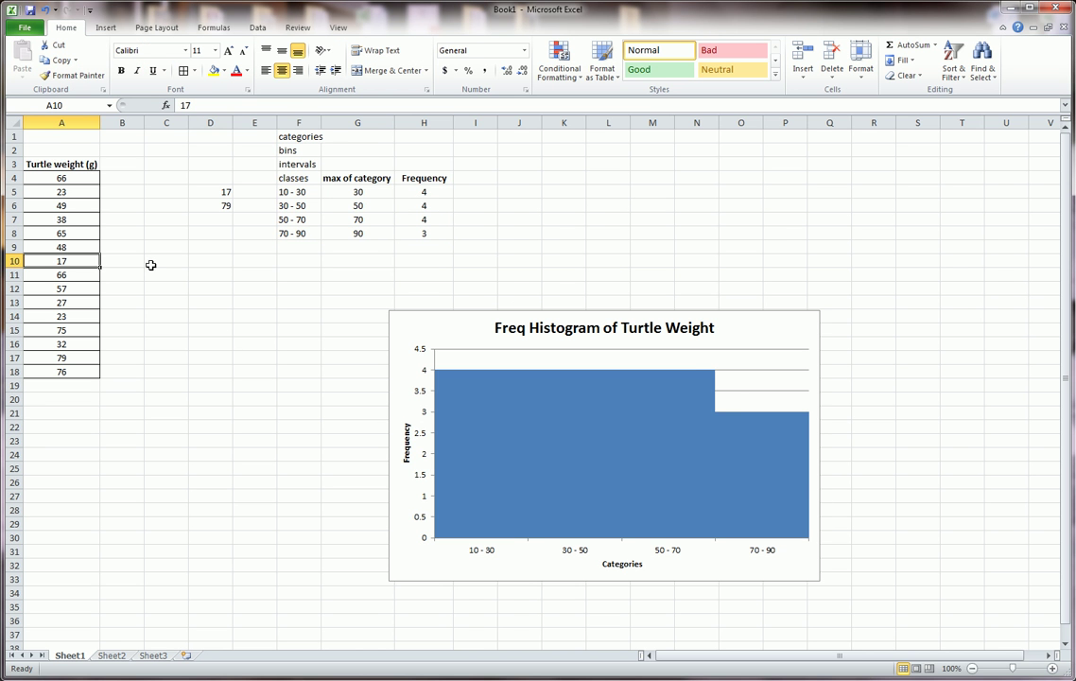
{"action": "left_click", "coordinate": [74, 179]}
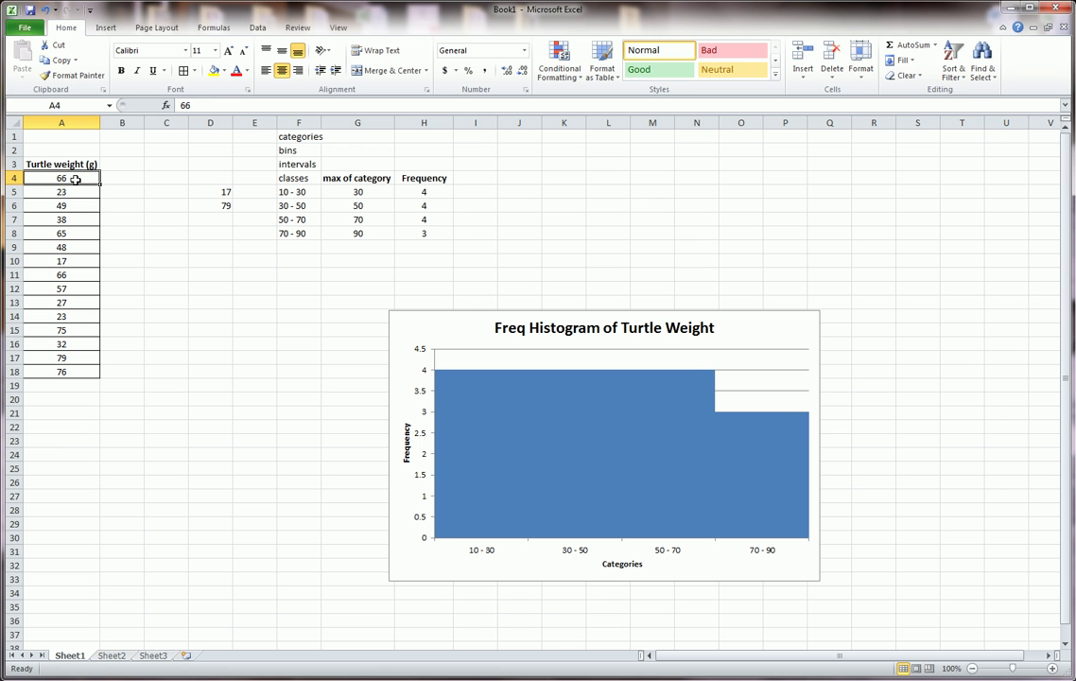
{"action": "type", "text": "18"}
{"action": "key", "text": "Return"}
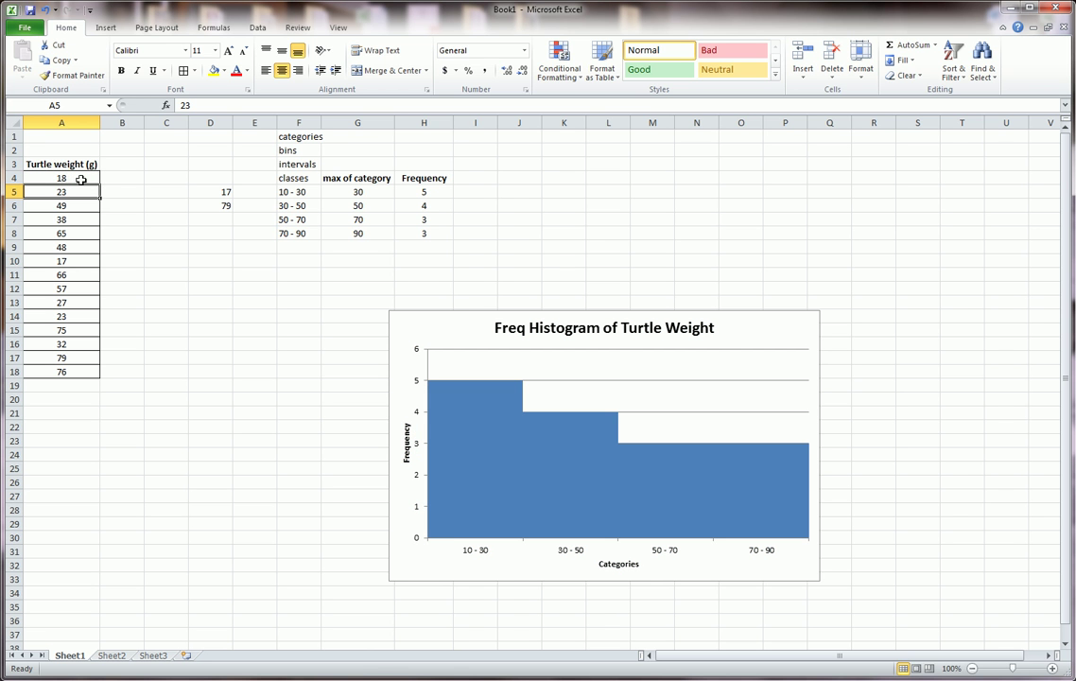
{"action": "left_click", "coordinate": [64, 245]}
{"action": "type", "text": "77"}
{"action": "key", "text": "Return"}
{"action": "left_click", "coordinate": [76, 297]}
{"action": "type", "text": "32"}
{"action": "key", "text": "Return"}
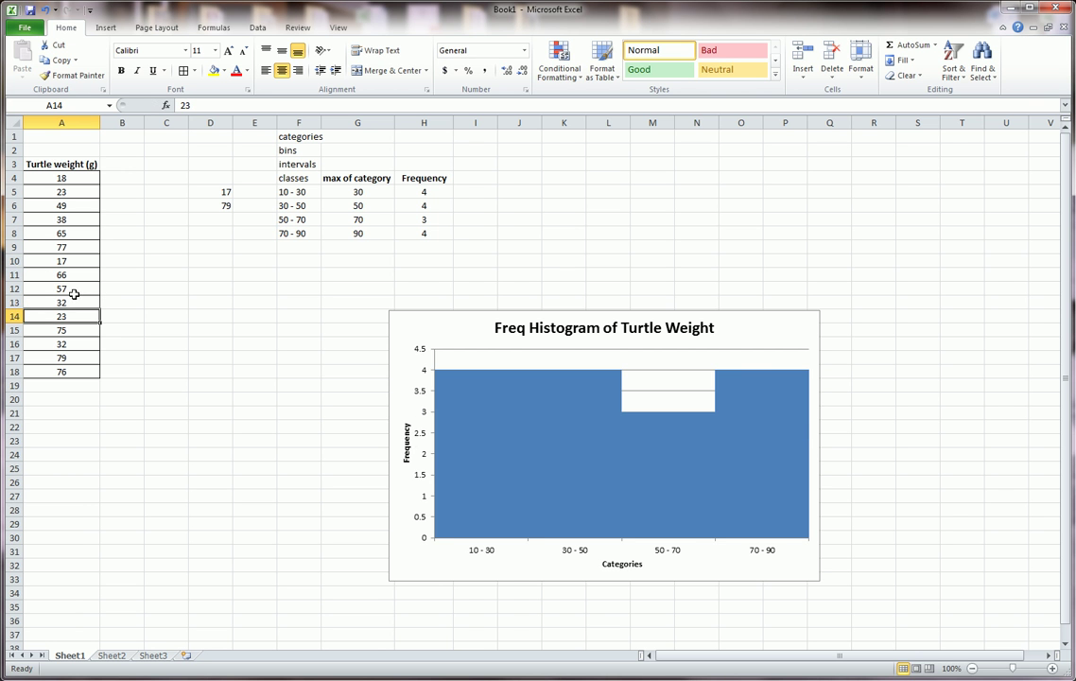
{"action": "left_click", "coordinate": [79, 276]}
{"action": "type", "text": "32"}
{"action": "key", "text": "Return"}
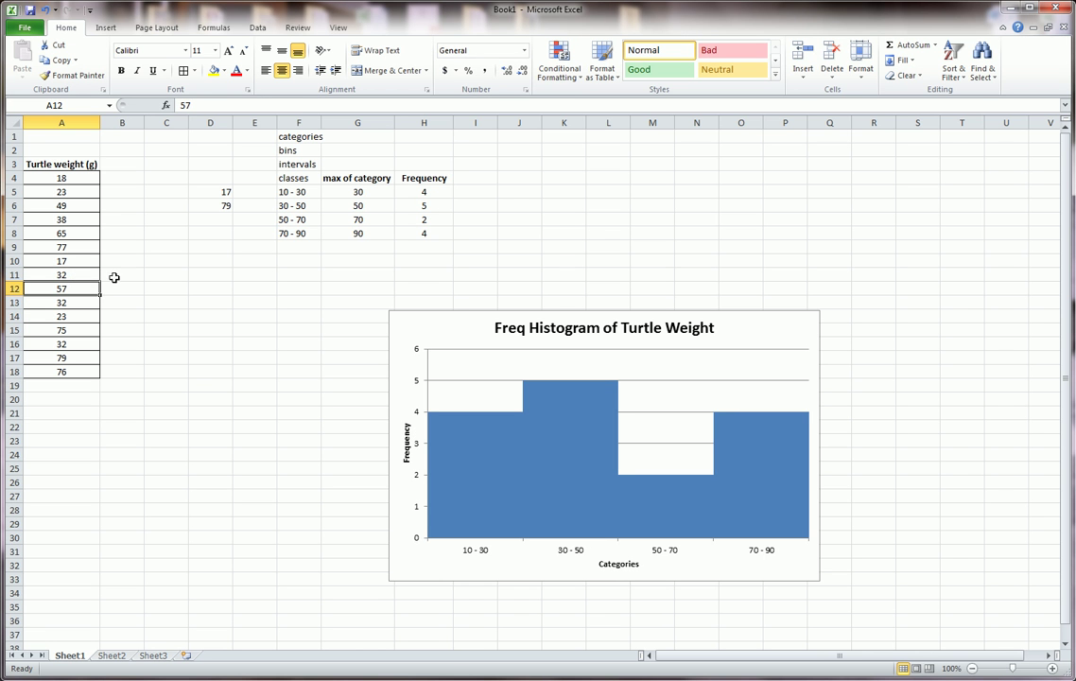
{"action": "left_click_drag", "start_coordinate": [434, 192], "coordinate": [427, 234]}
{"action": "left_click", "coordinate": [414, 330]}
{"action": "left_click", "coordinate": [468, 199]}
{"action": "left_click", "coordinate": [401, 191]}
{"action": "left_click", "coordinate": [61, 219]}
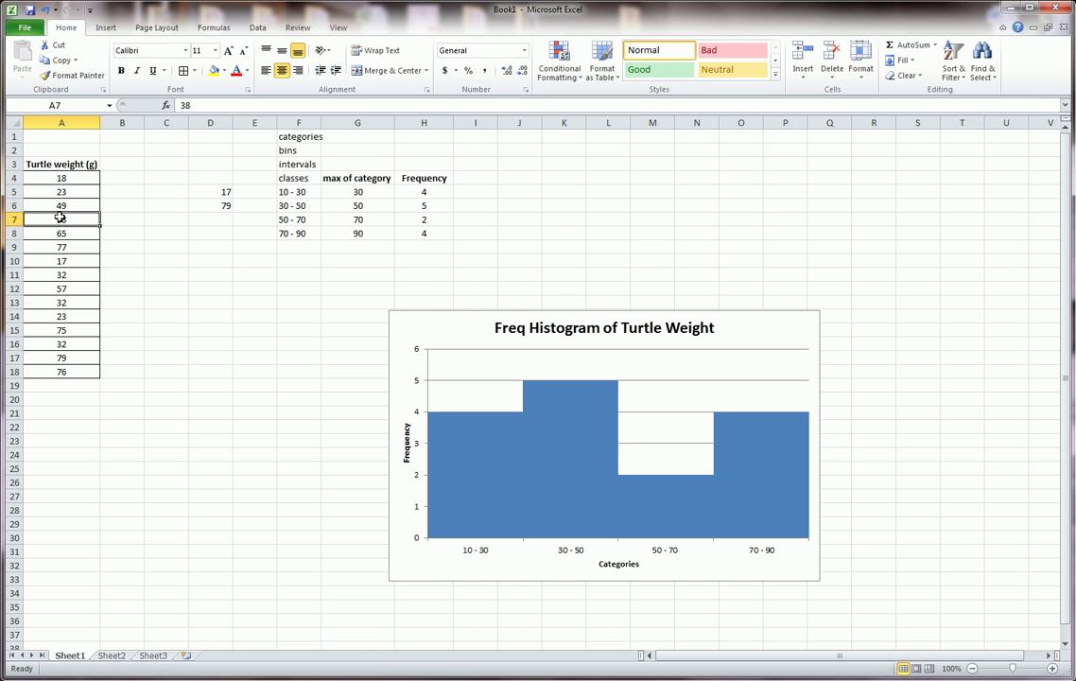
{"action": "mouse_move", "coordinate": [73, 291]}
{"action": "left_mouse_down"}
{"action": "mouse_move", "coordinate": [222, 269]}
{"action": "mouse_move", "coordinate": [361, 227]}
{"action": "mouse_move", "coordinate": [427, 177]}
{"action": "mouse_move", "coordinate": [405, 195]}
{"action": "left_mouse_up"}
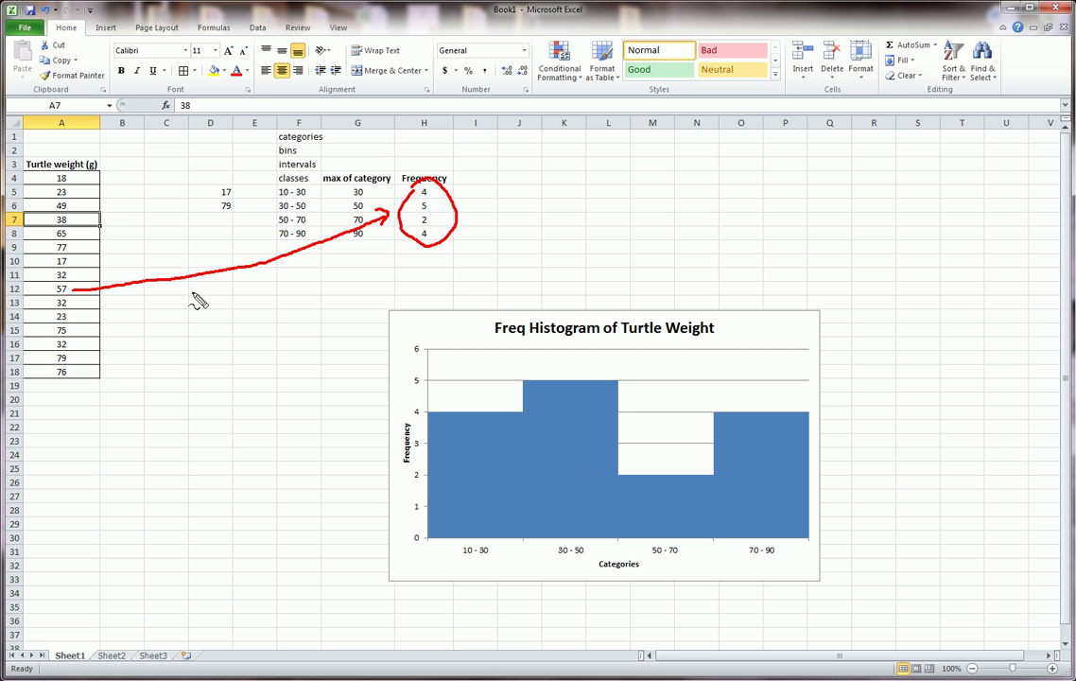
{"action": "left_click_drag", "start_coordinate": [440, 244], "coordinate": [467, 304]}
{"action": "left_click_drag", "start_coordinate": [455, 294], "coordinate": [463, 303]}
{"action": "left_click_drag", "start_coordinate": [463, 302], "coordinate": [470, 285]}
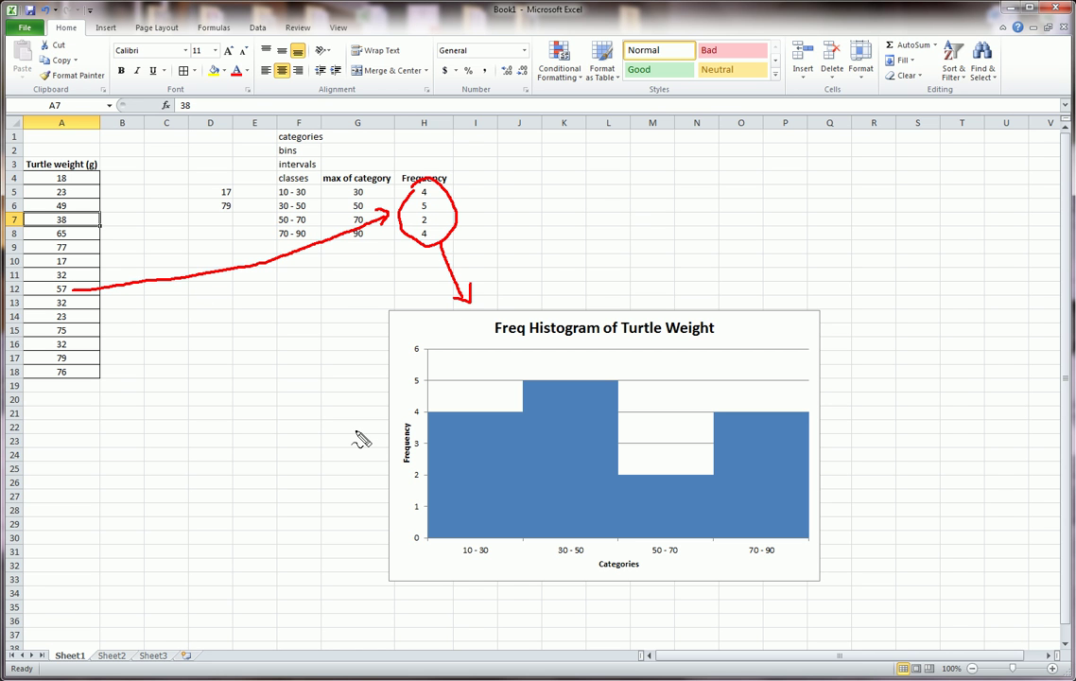
{"action": "key", "text": "Escape"}
{"action": "left_click", "coordinate": [72, 274]}
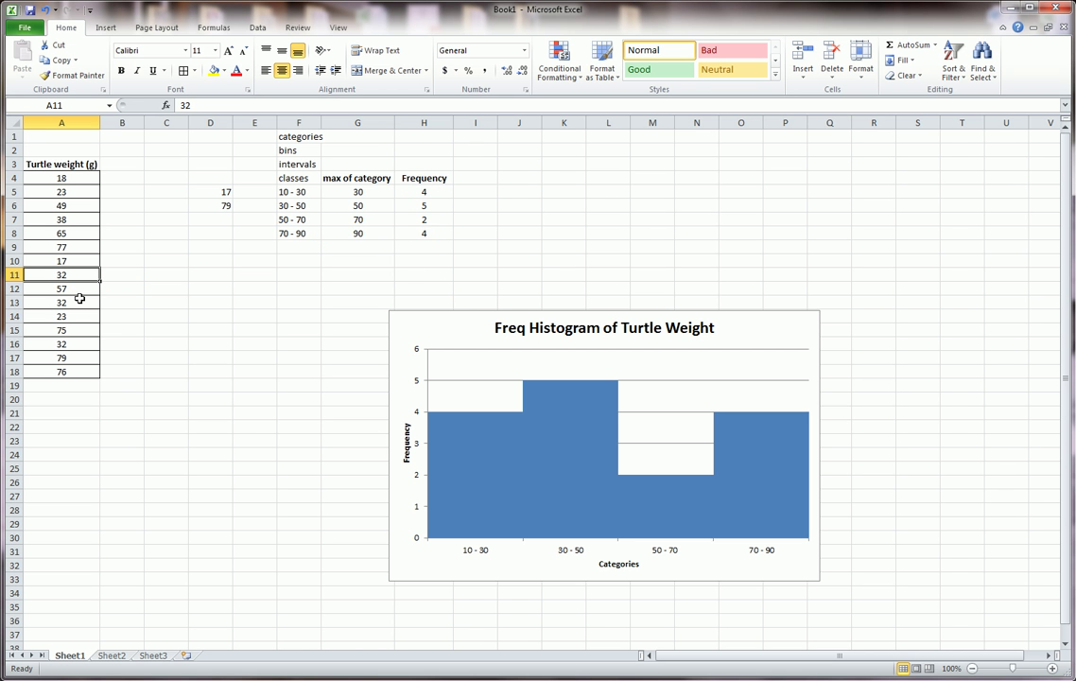
{"action": "left_click", "coordinate": [299, 481]}
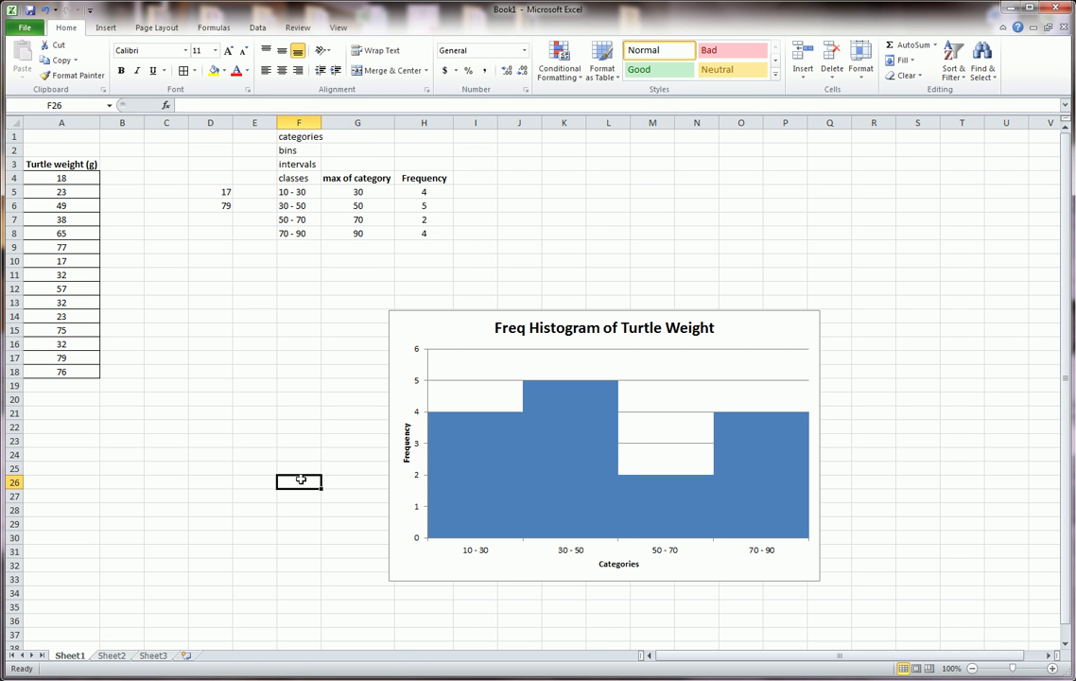